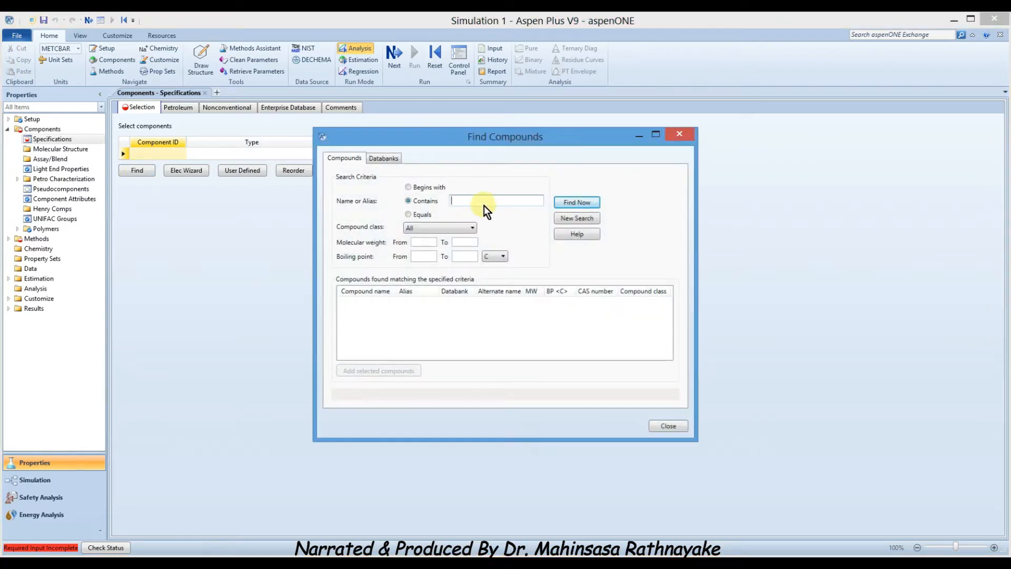
- Search the databanks for compounds containing "cis-2-butene" and add CIS-2-BUTENE to the component list
type("cis-")
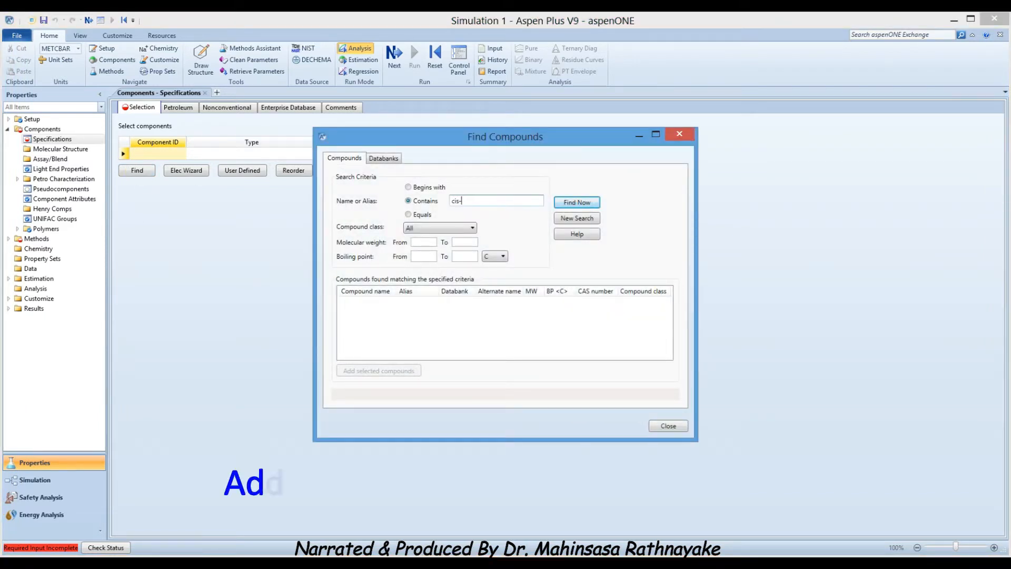
type("2-bu")
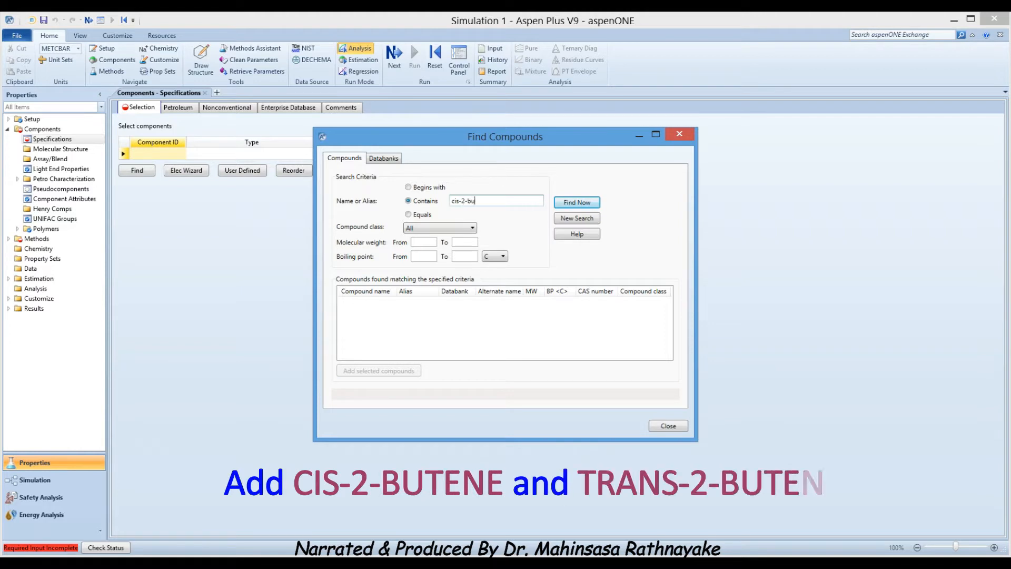
type("tene")
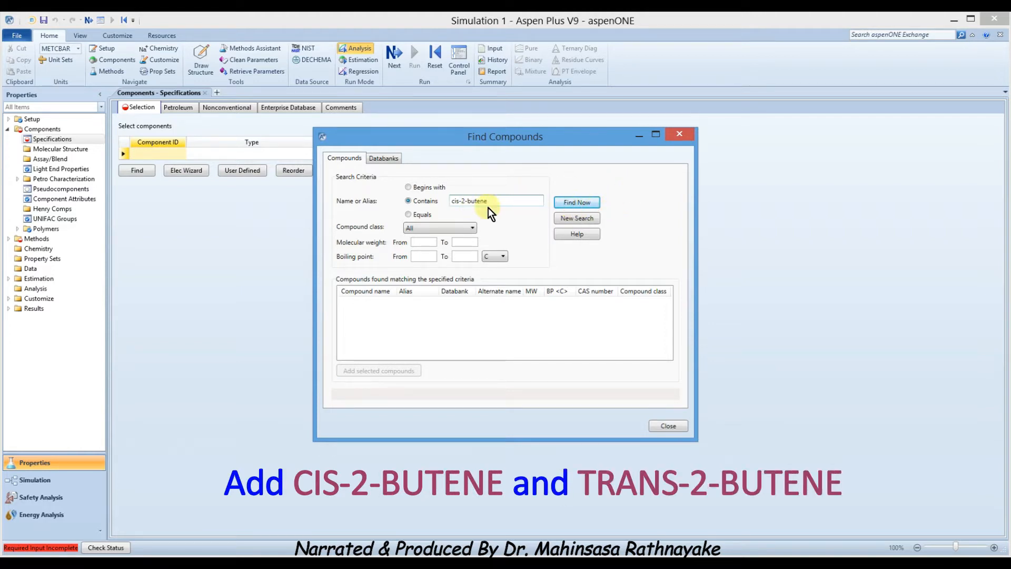
left_click(571, 204)
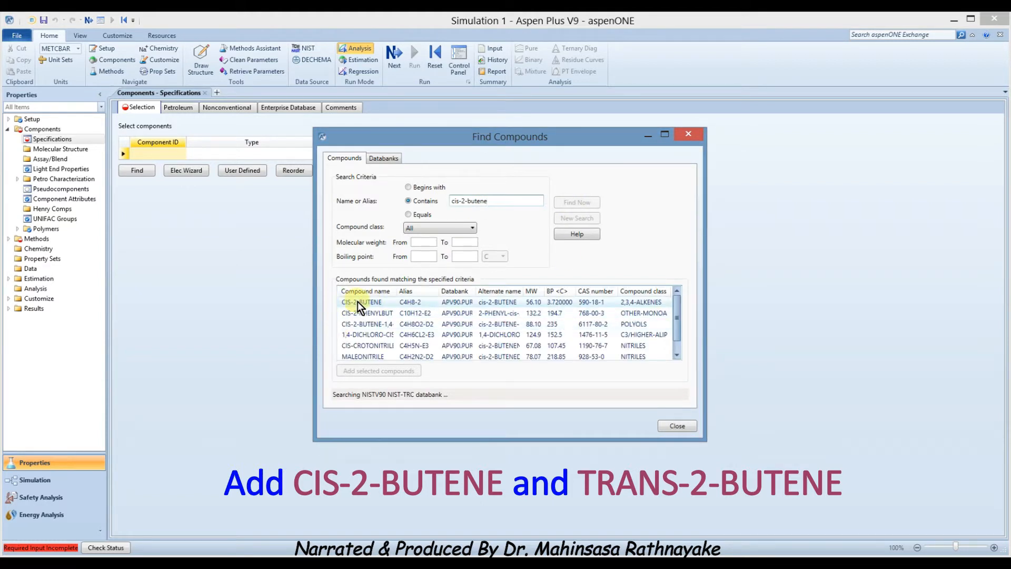
left_click(367, 302)
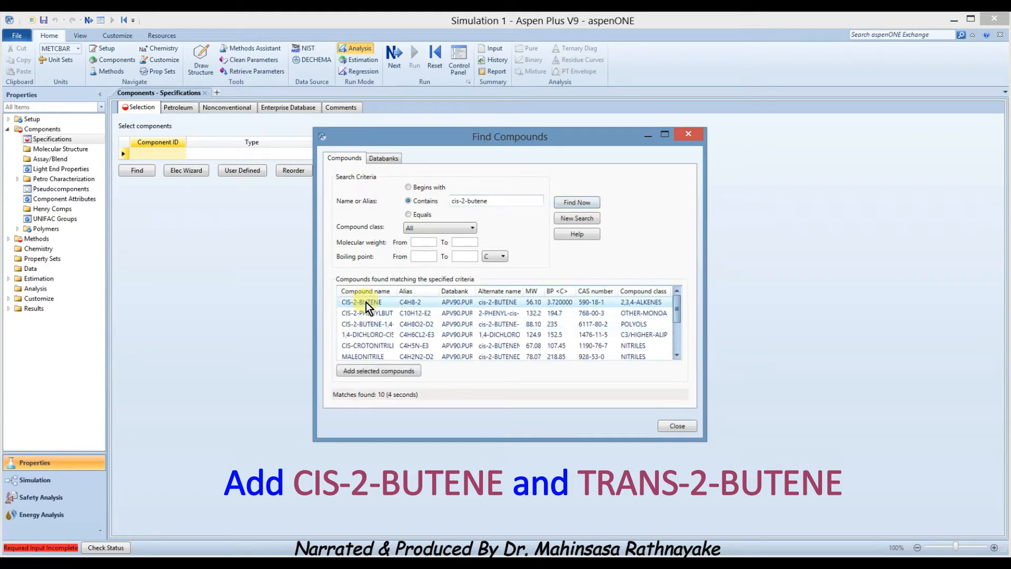
left_click(376, 370)
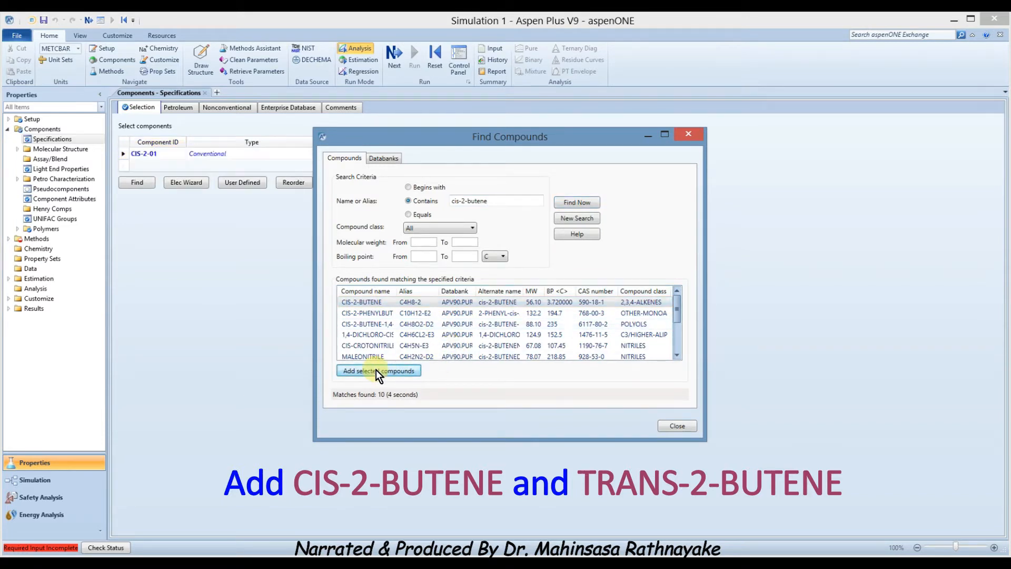
- Search for "trans-2-butene", add TRANS-2-BUTENE as an additional component without replacing CIS-2-BUTENE, and close the compound search
left_click(459, 202)
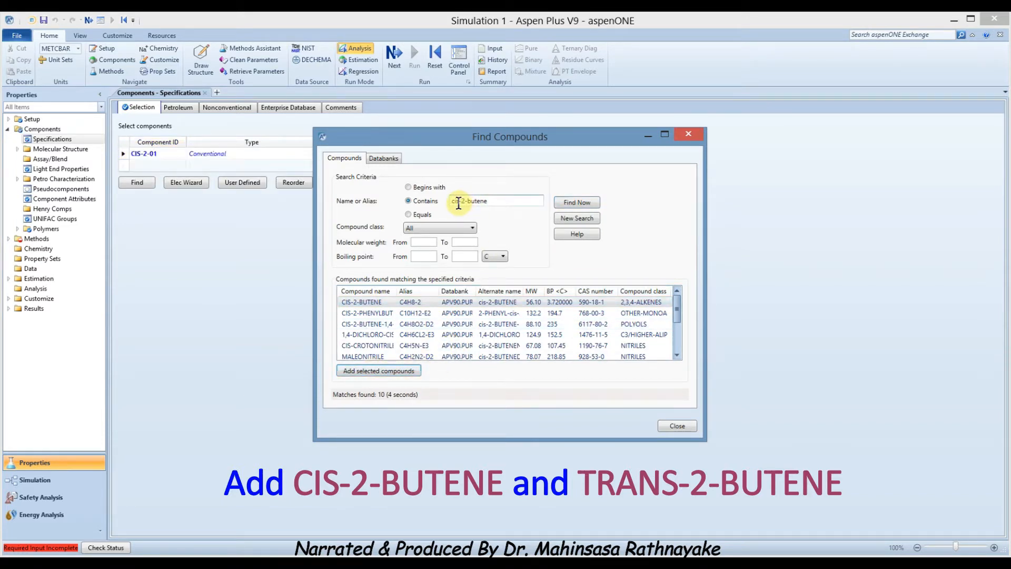
key("BackSpace")
key("BackSpace")
key("BackSpace")
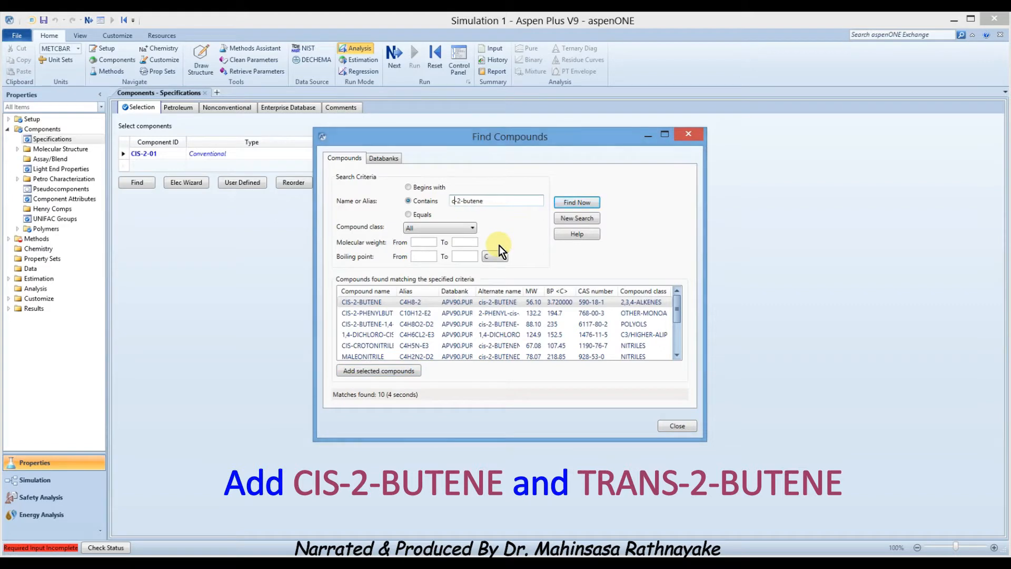
type("trans")
left_click(571, 203)
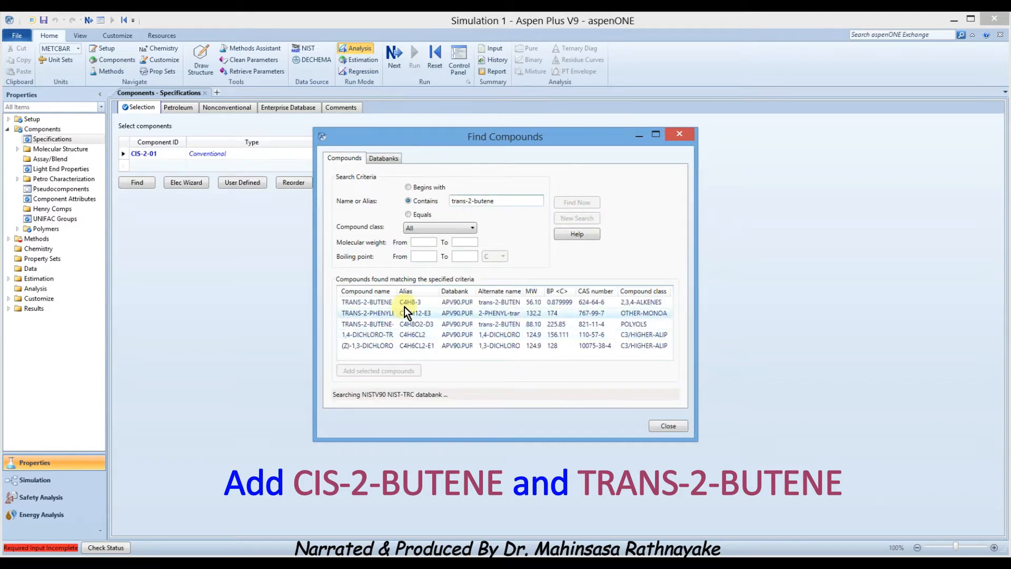
left_click(372, 301)
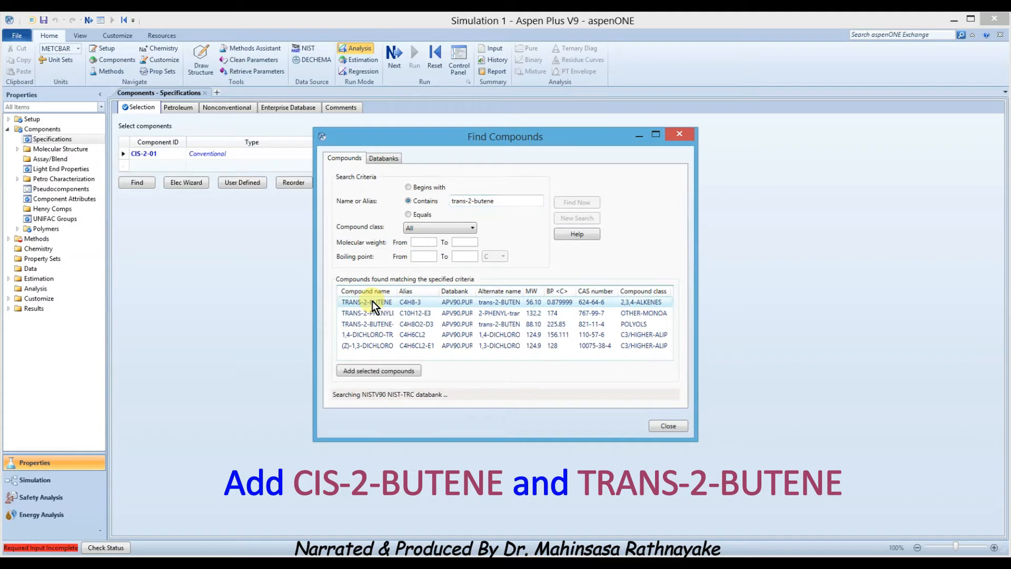
left_click(376, 370)
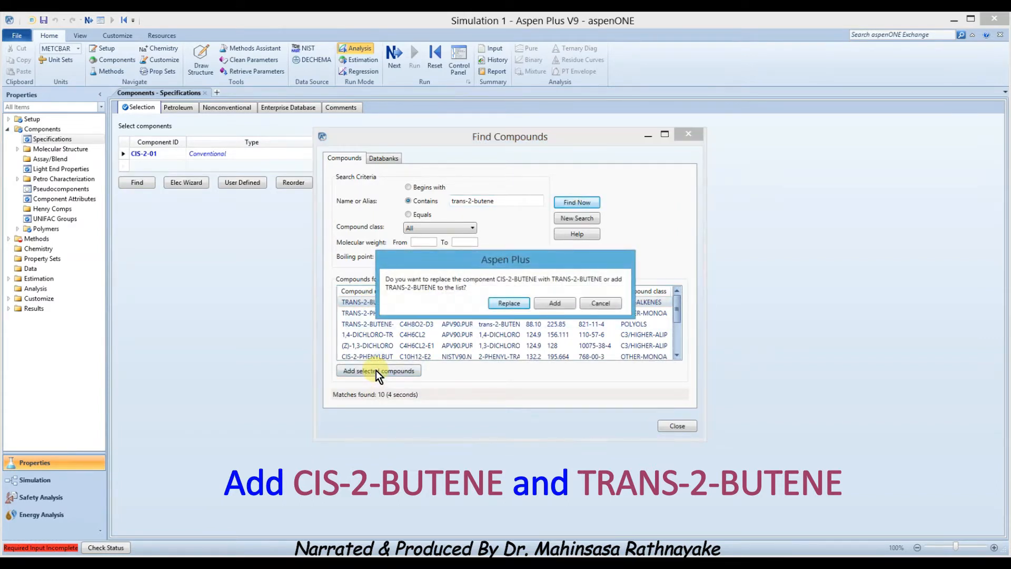
left_click(555, 303)
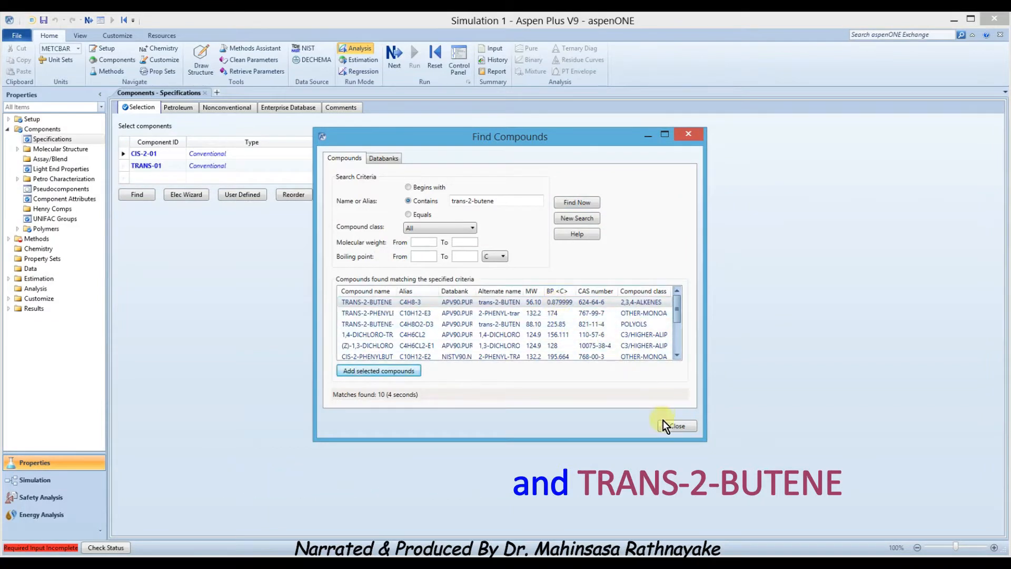
left_click(675, 425)
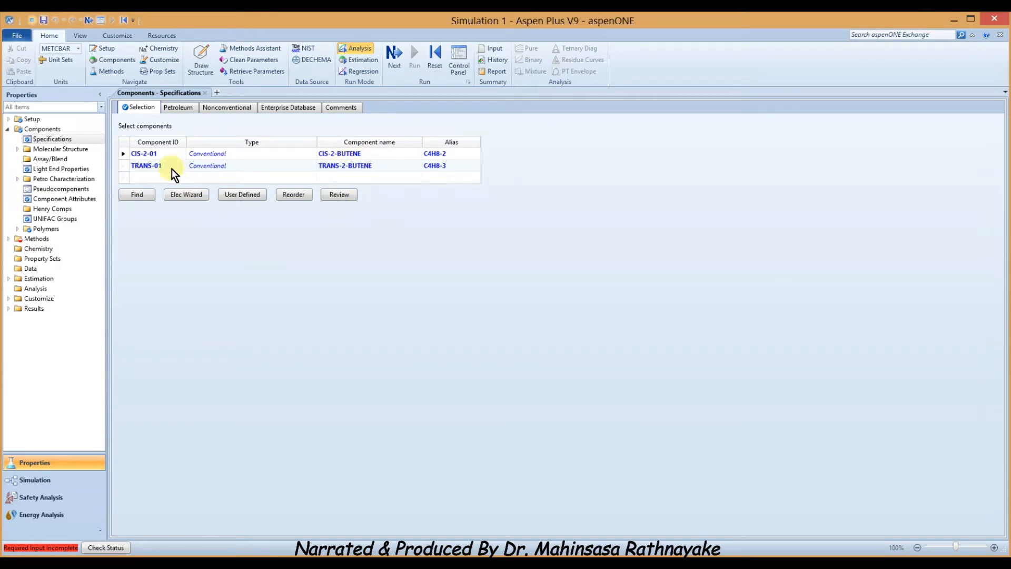
- Rename the component IDs of CIS-2-BUTENE and TRANS-2-BUTENE to CIS and TRANS
left_click(146, 156)
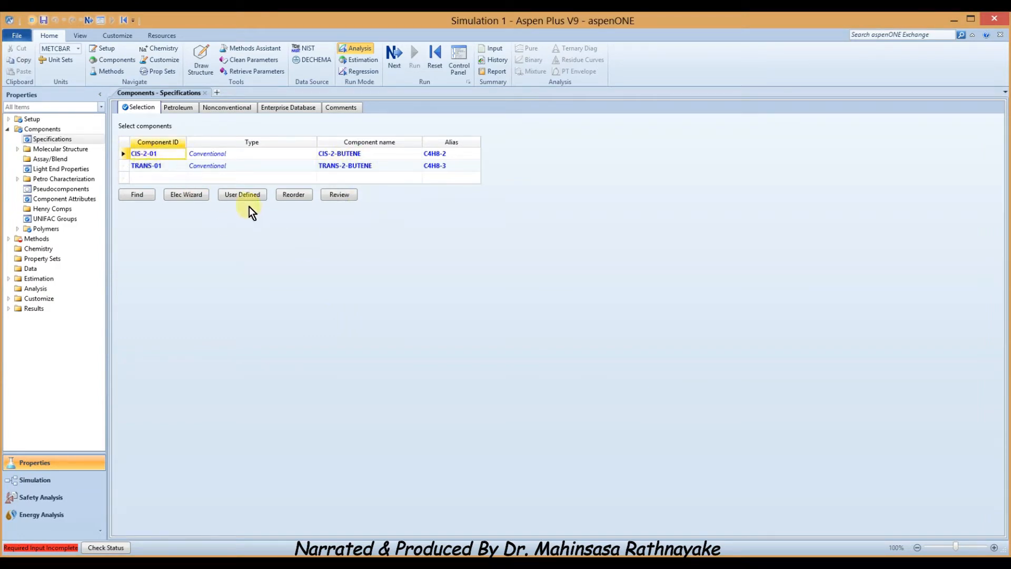
type("CIS")
key("Return")
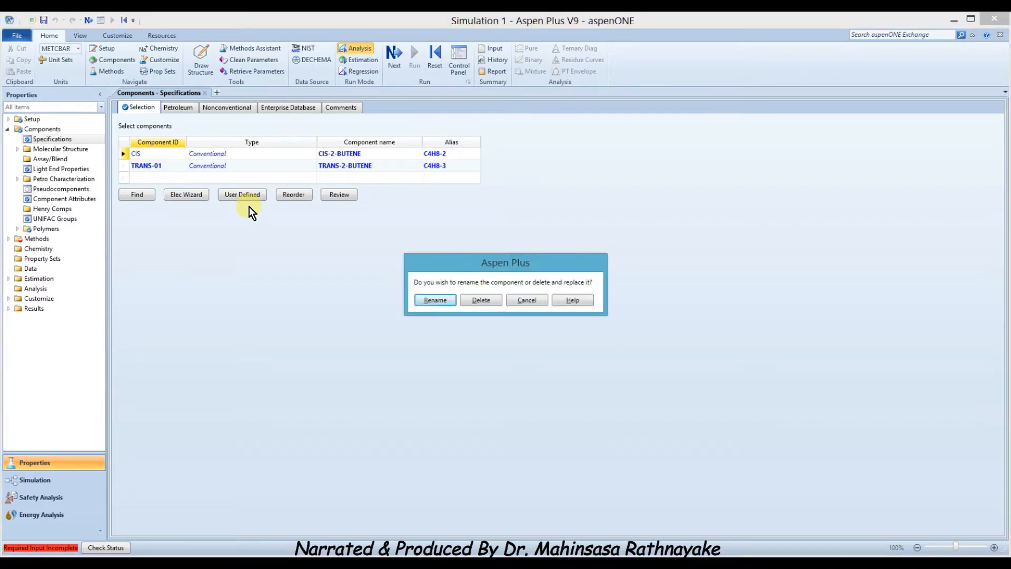
left_click(425, 298)
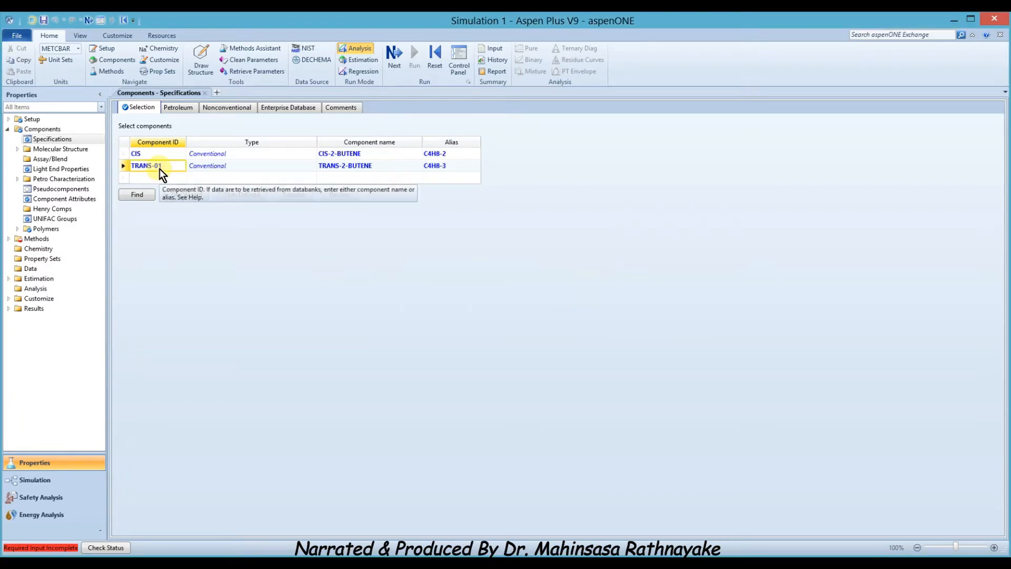
type("TRANS")
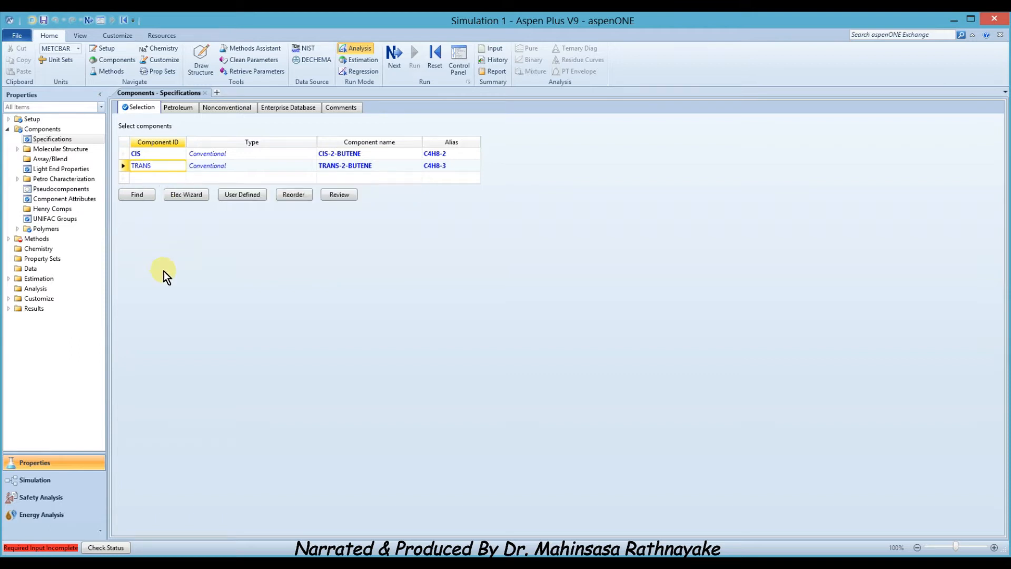
key("Return")
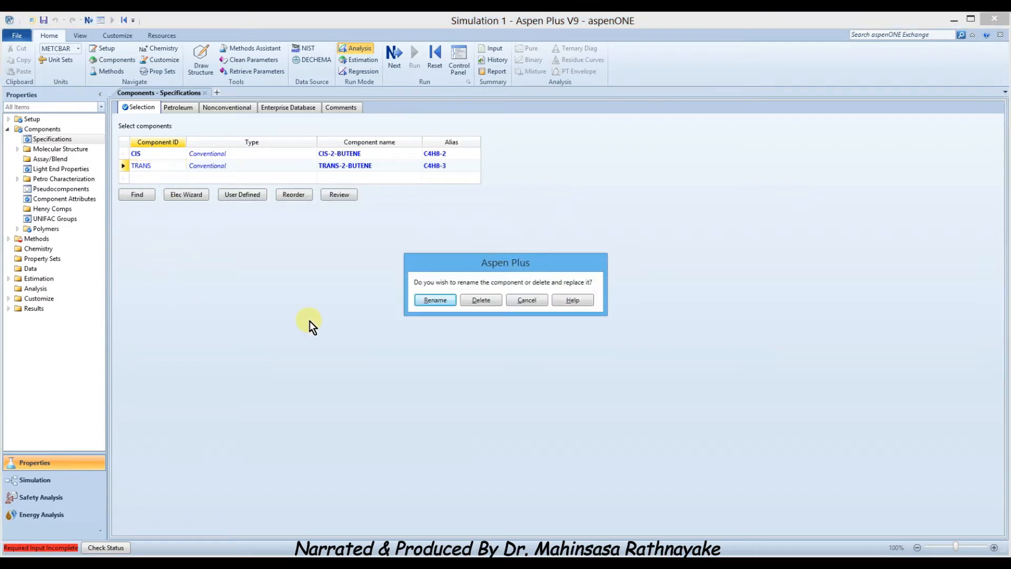
left_click(435, 300)
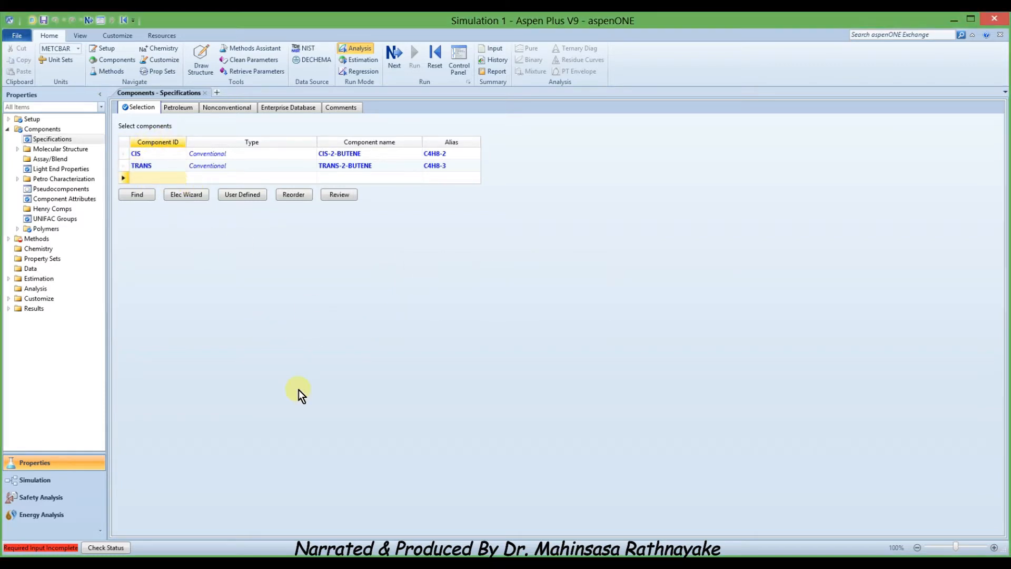
- Set the global base property method to NRTL and proceed to its binary interaction parameters
left_click(39, 239)
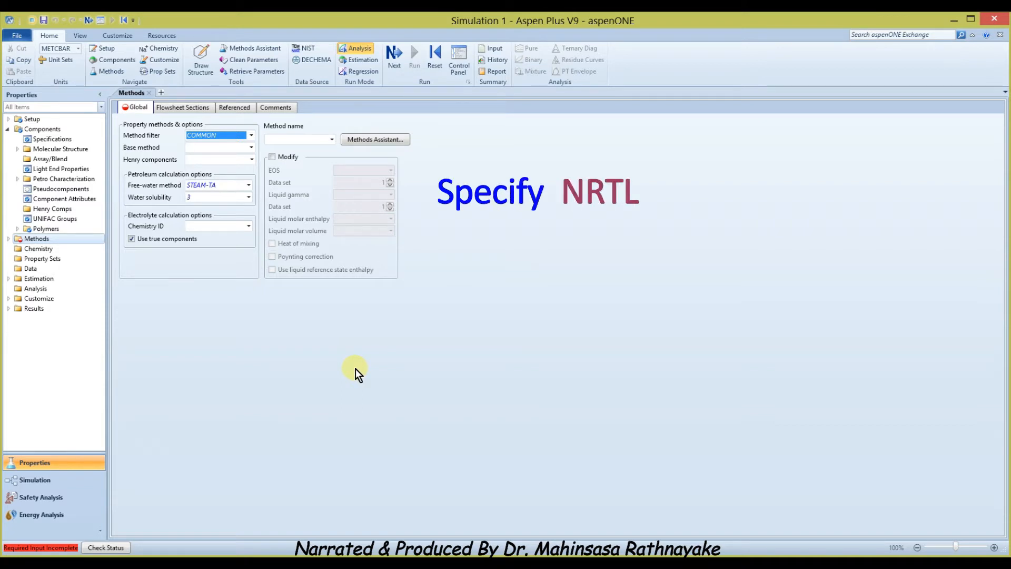
left_click(252, 147)
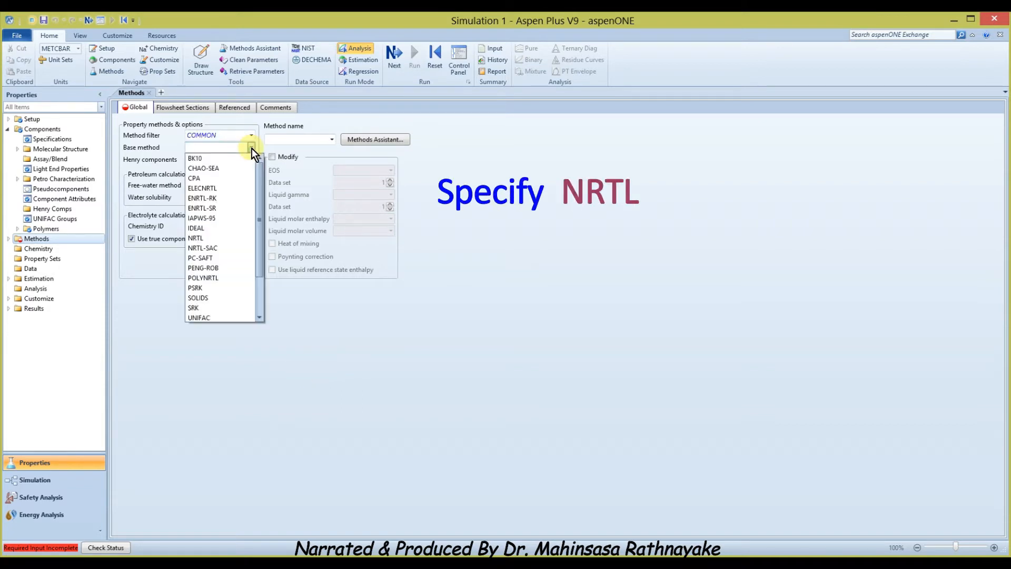
left_click(226, 238)
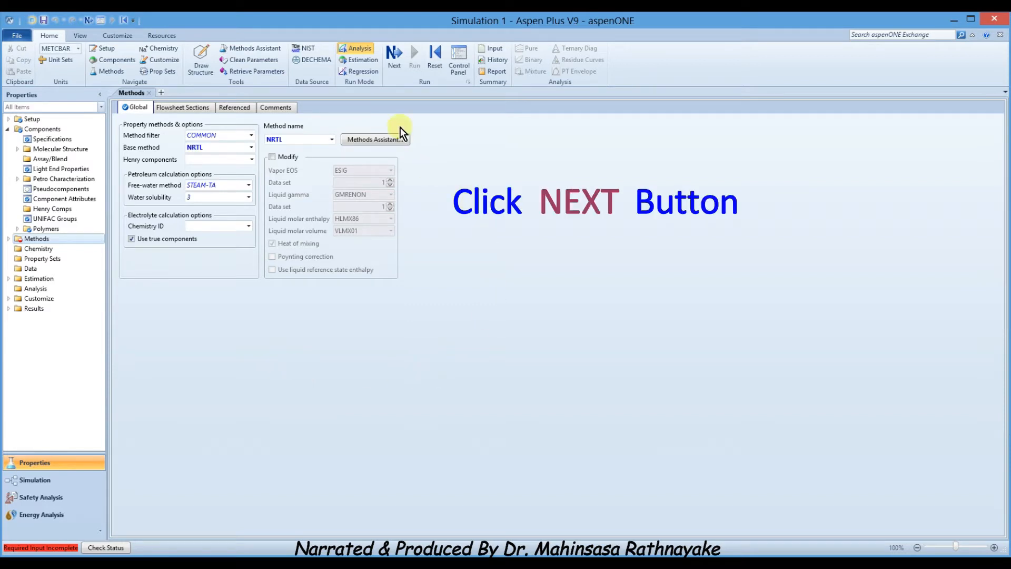
left_click(392, 52)
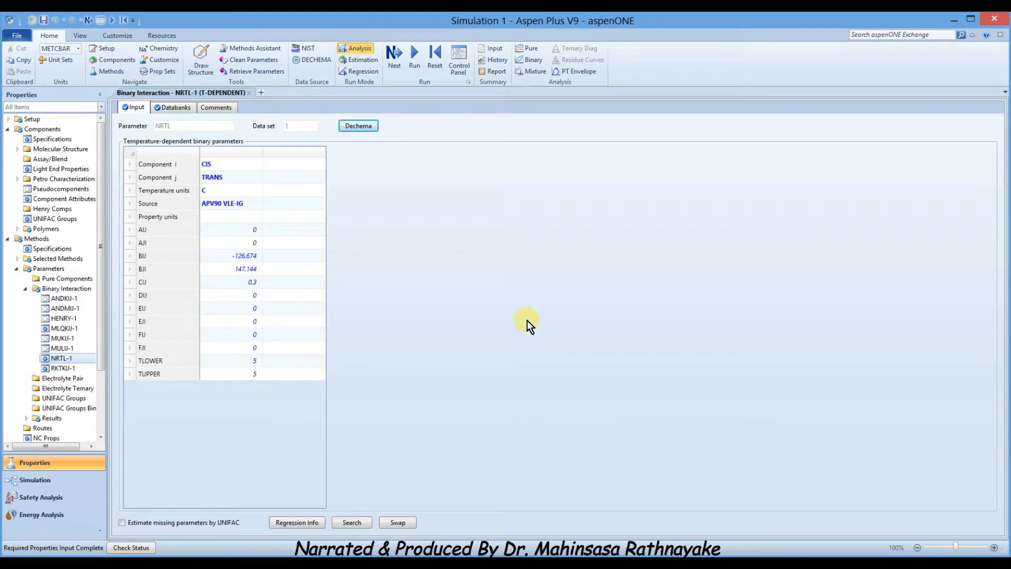
- Switch to the simulation environment and place one RBatch reactor in the upper middle of the main flowsheet
left_click(47, 485)
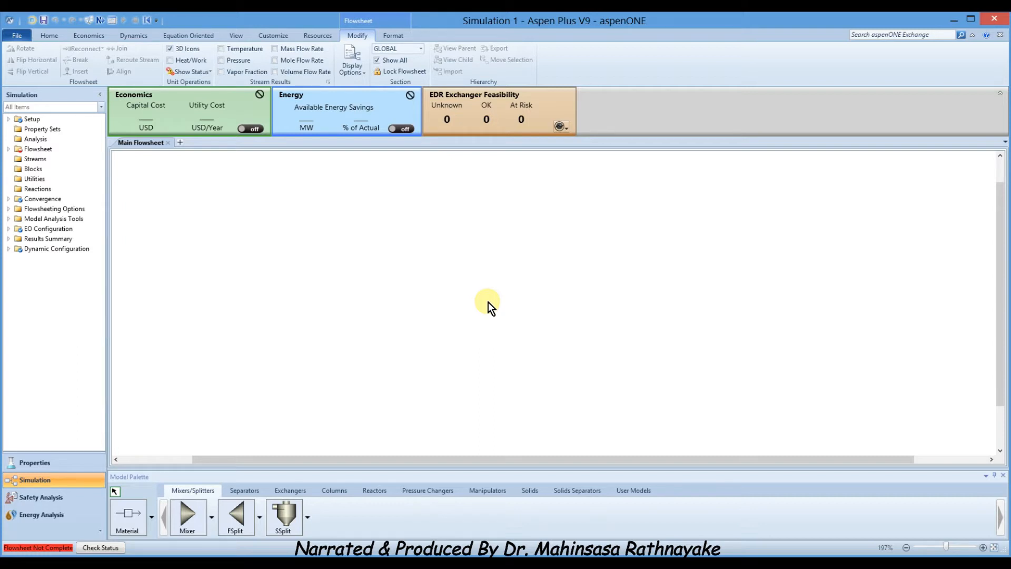
left_click(371, 497)
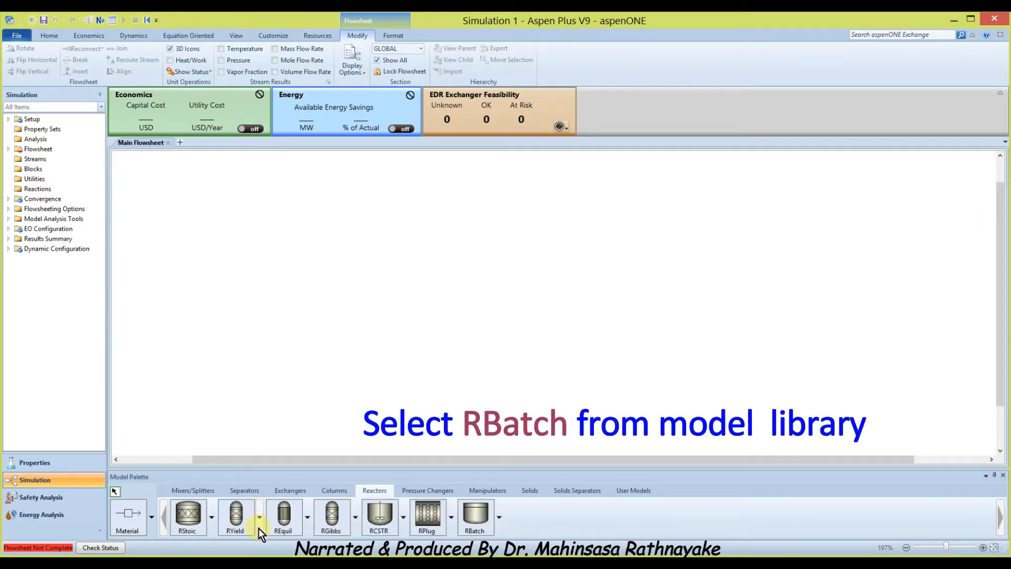
left_click(476, 517)
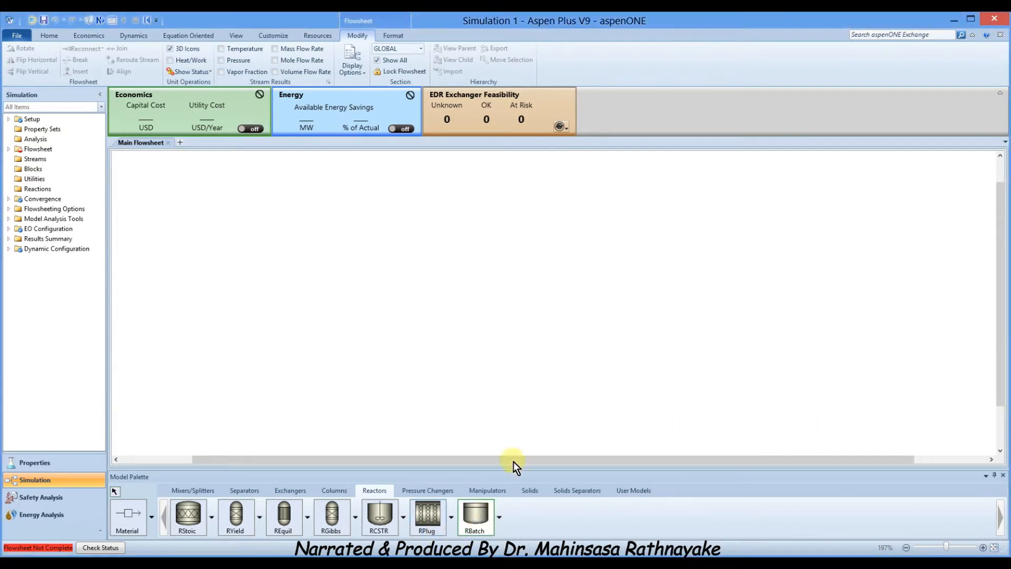
left_click(469, 265)
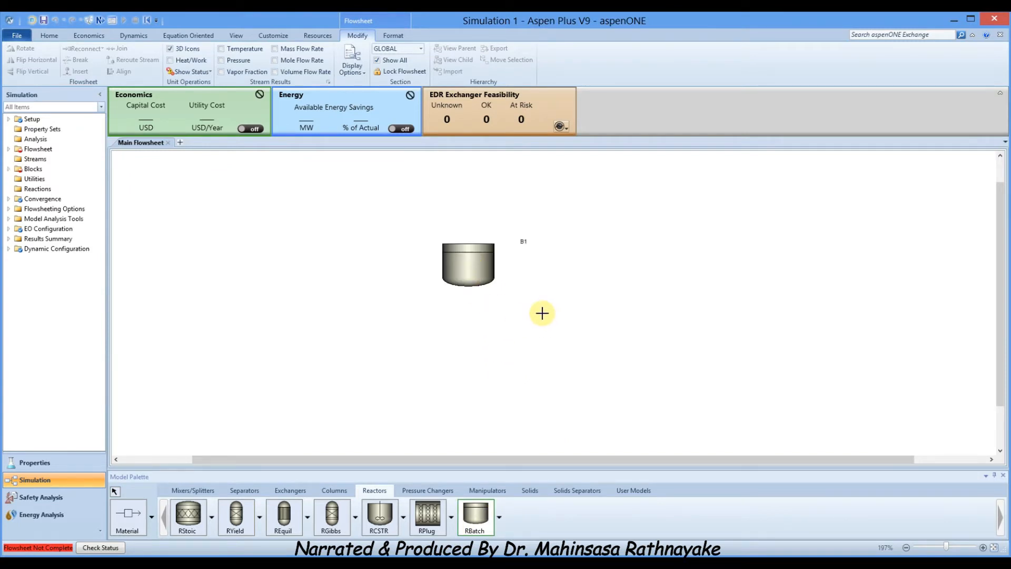
key("Escape")
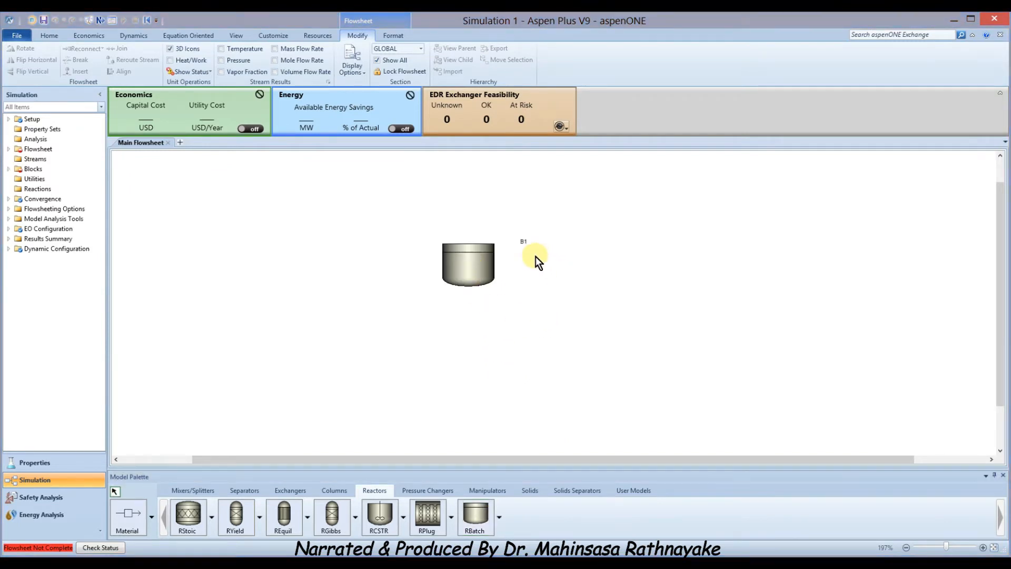
- Move the reactor block's label directly below its icon and rename the block as R-BATCH
left_click(523, 242)
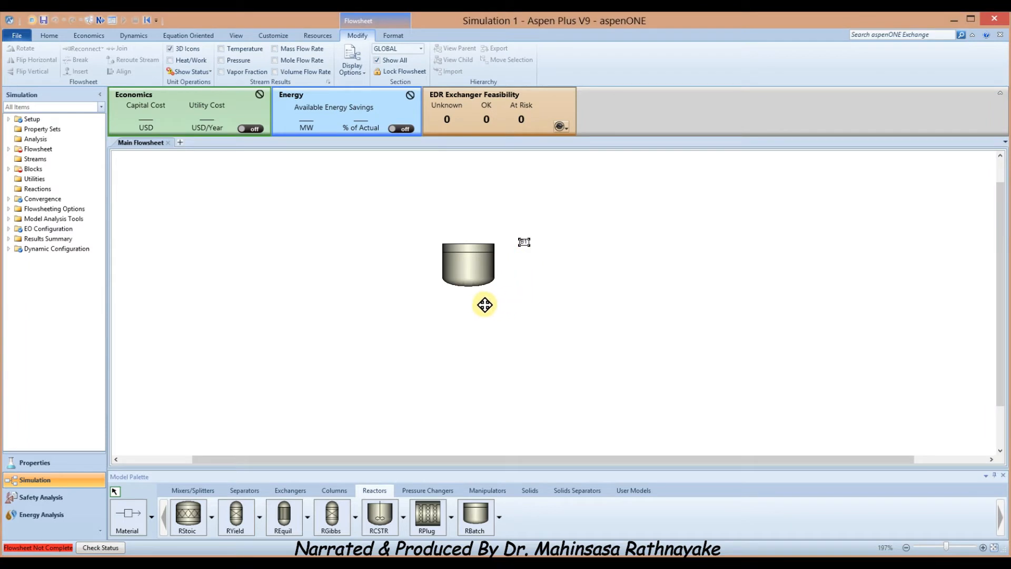
left_click_drag(470, 298, 467, 301)
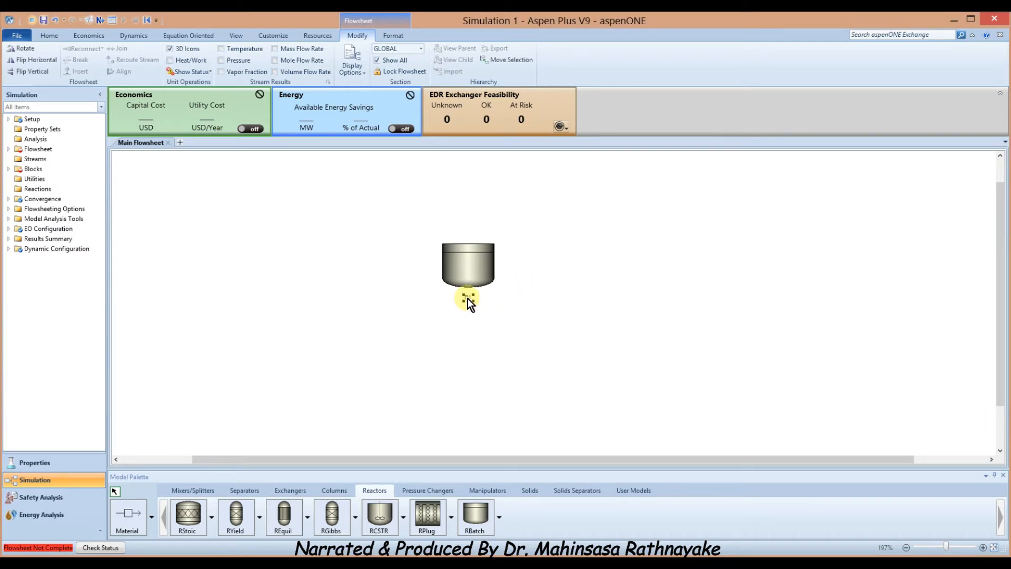
right_click(467, 298)
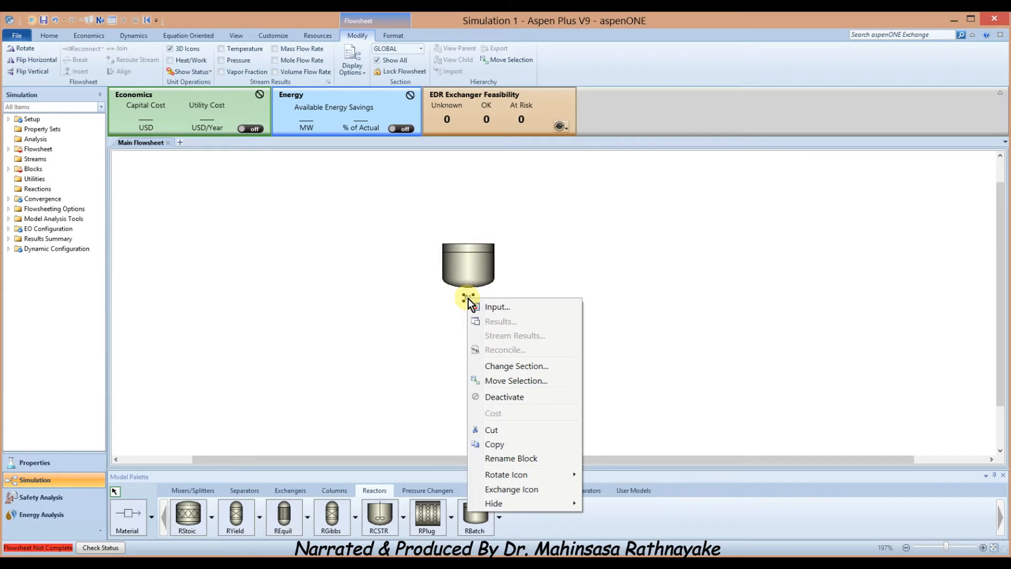
left_click(514, 458)
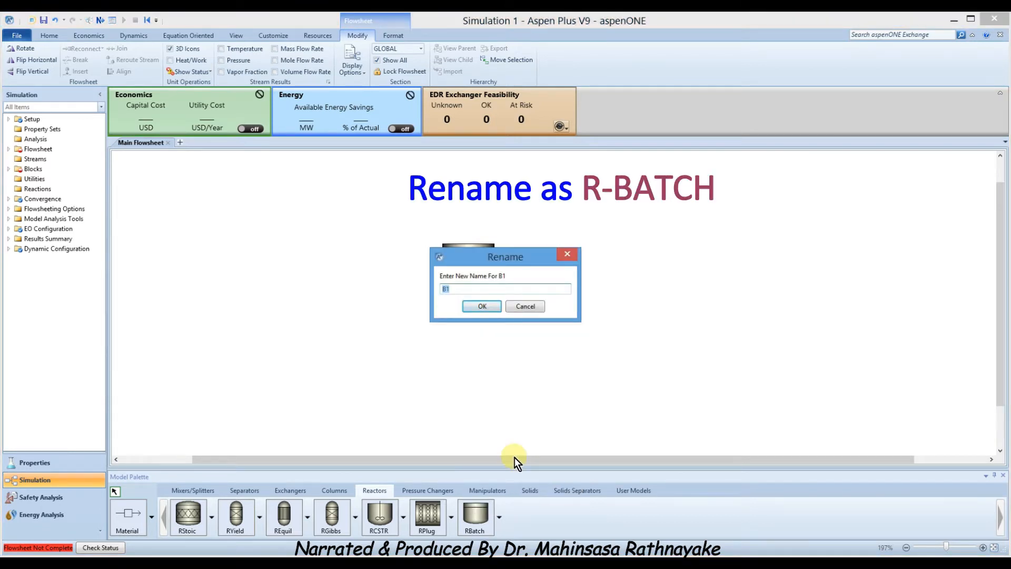
key("BackSpace")
type("R-BATCH")
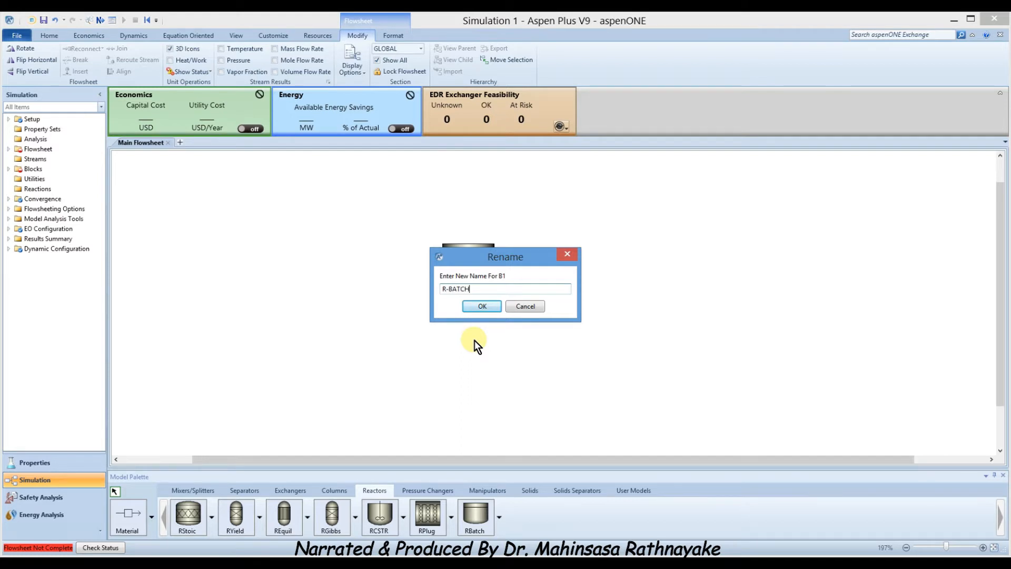
left_click(473, 306)
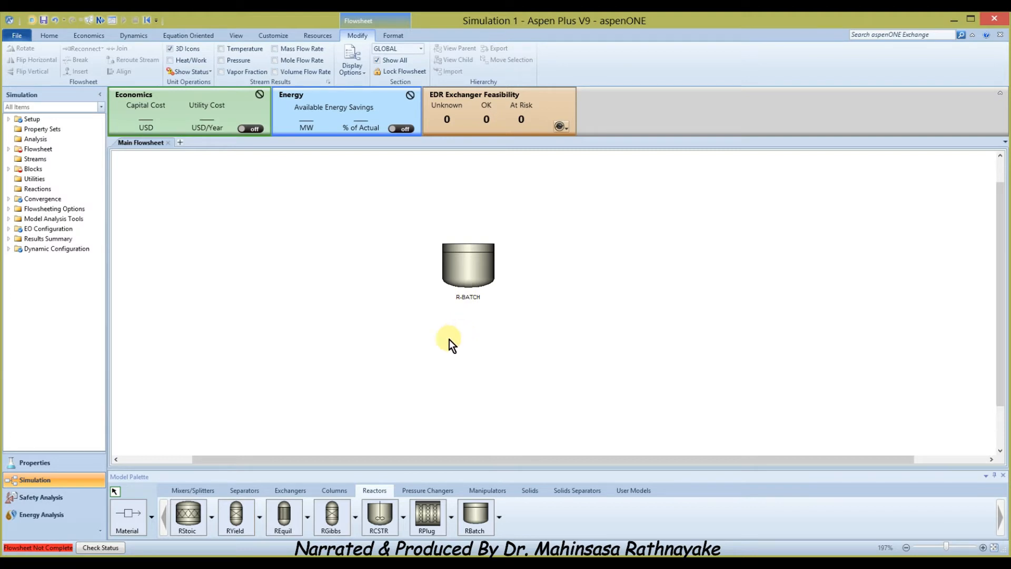
- Connect a material feed stream to the reactor's batch charge port and a material outlet stream to its lower product port
left_click(125, 523)
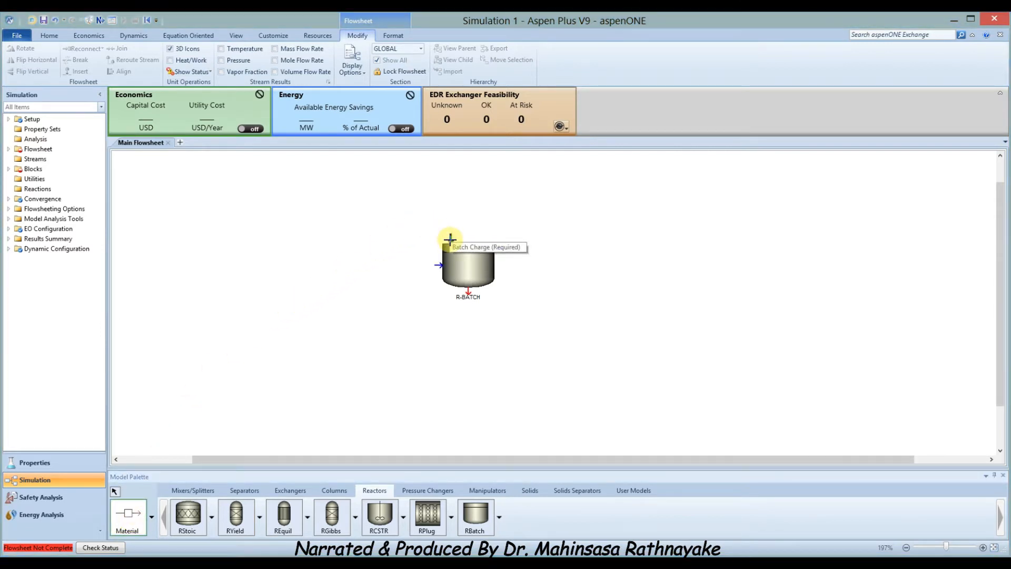
left_click(450, 240)
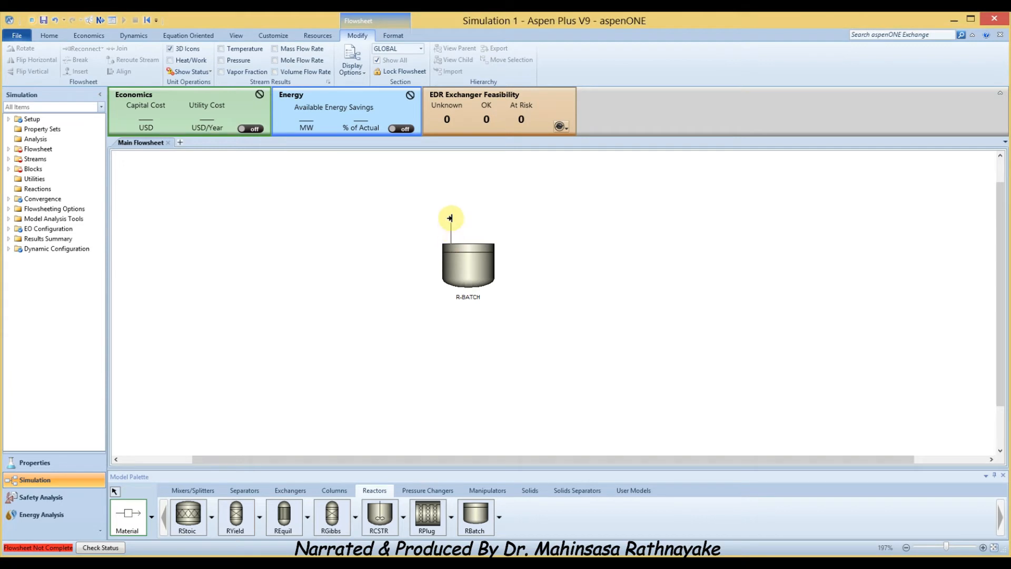
left_click(369, 213)
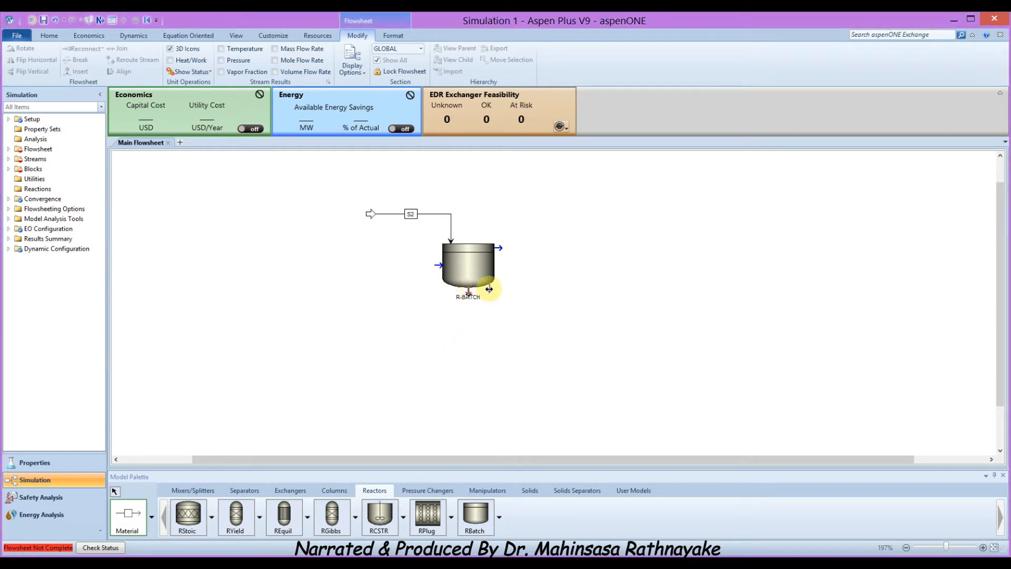
left_click(489, 289)
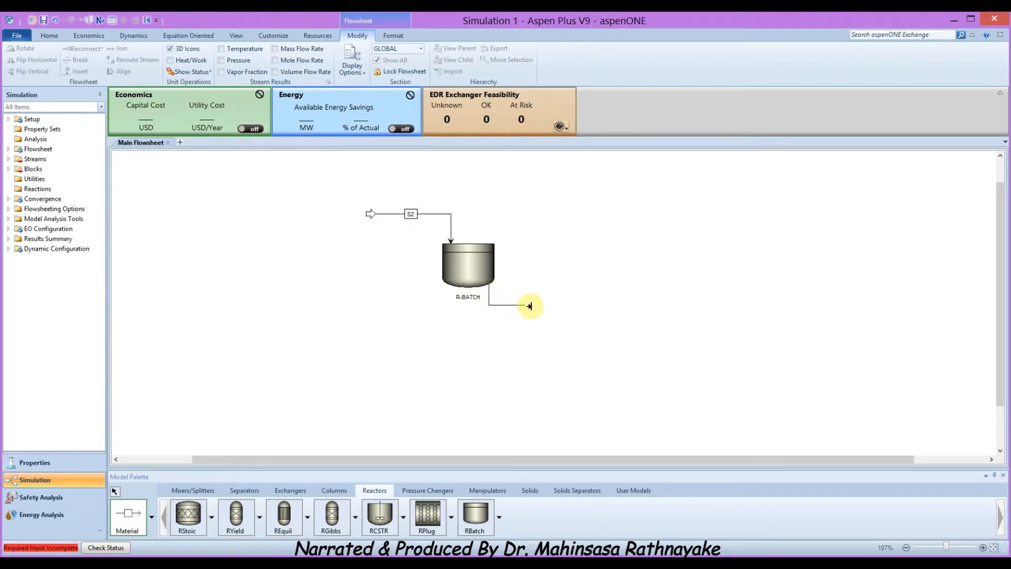
left_click(552, 306)
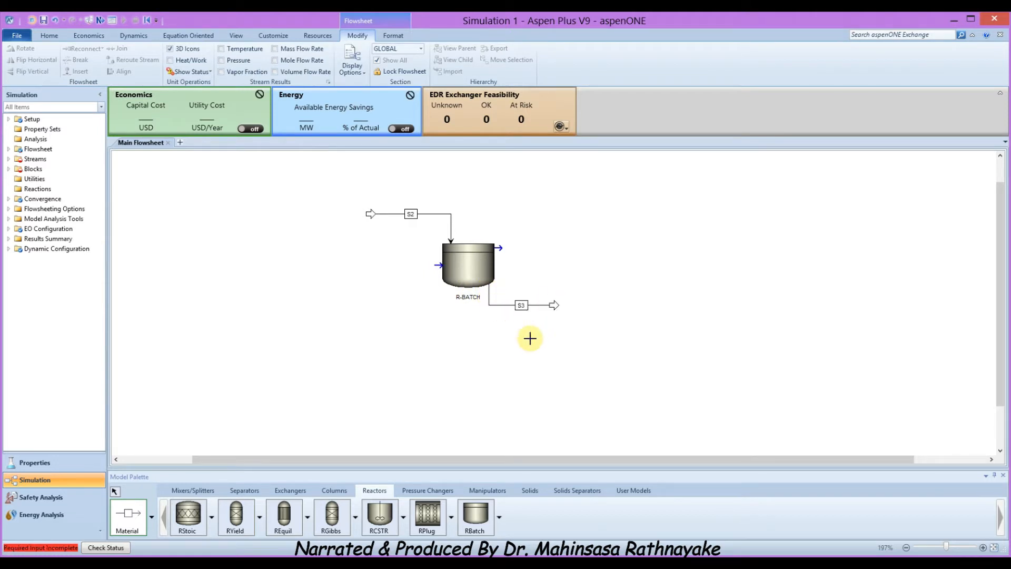
right_click(503, 352)
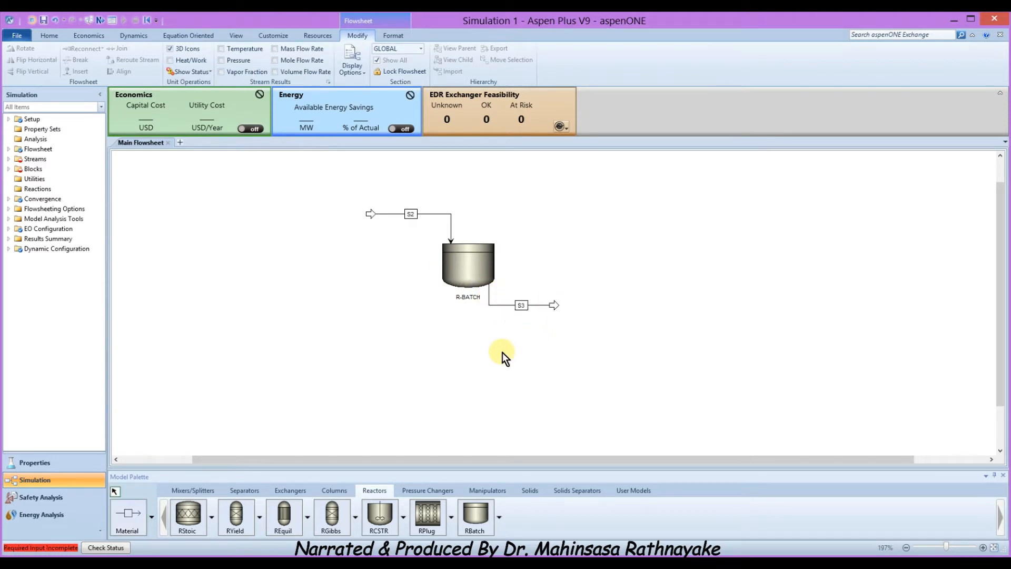
- Rename the batch charge stream entering the reactor as FEED
right_click(410, 215)
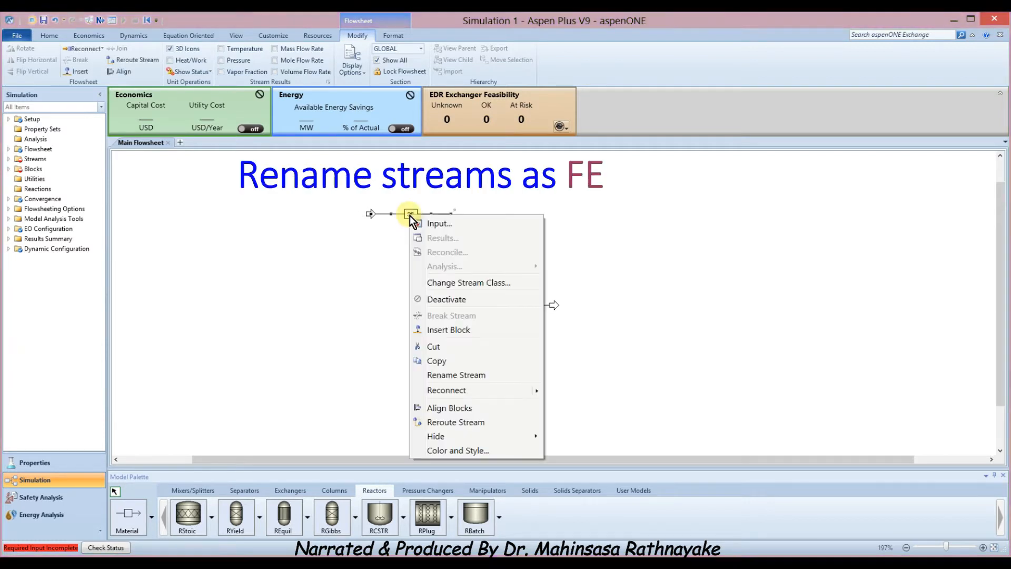
left_click(446, 373)
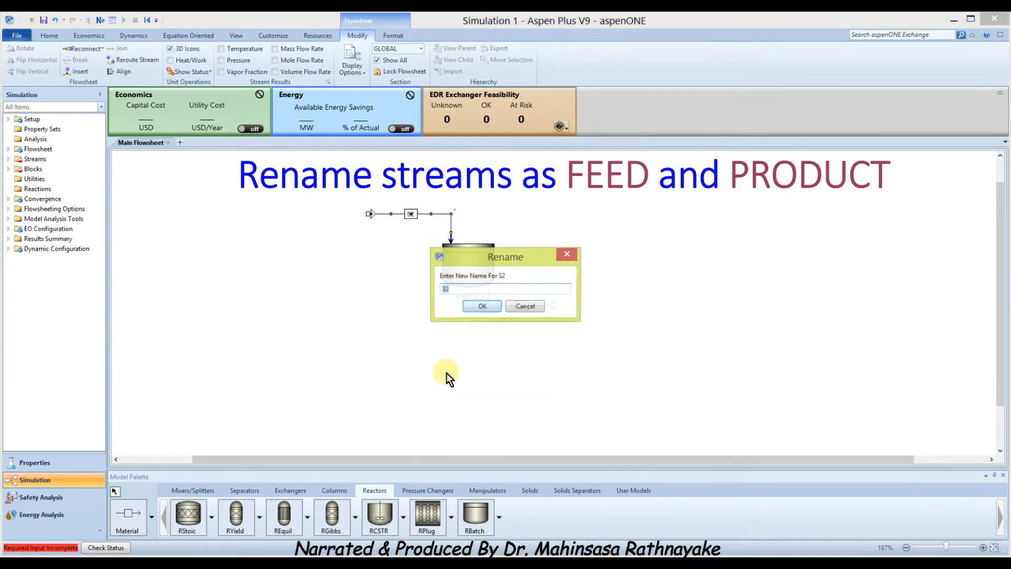
key("BackSpace")
type("FEE")
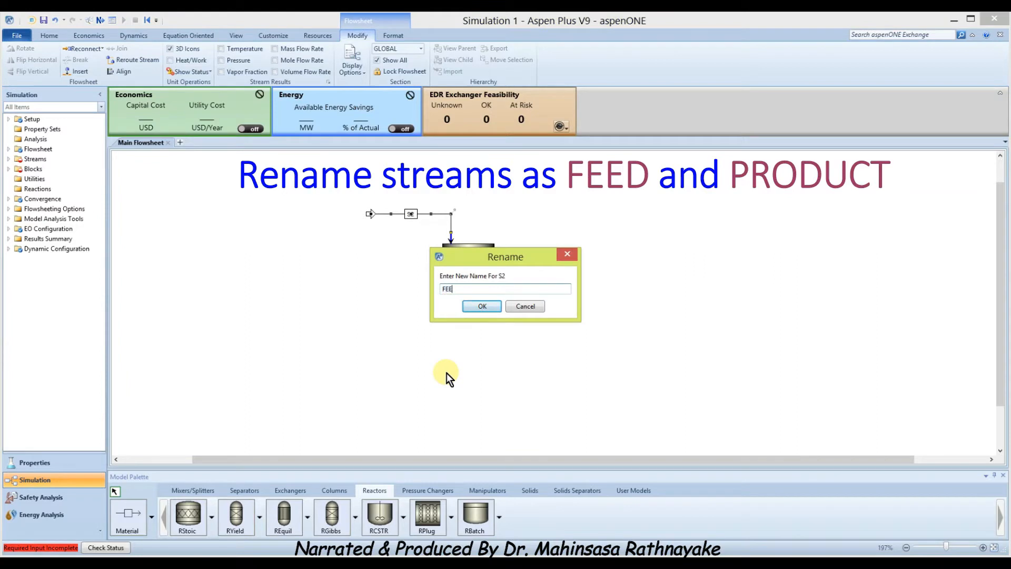
type("D")
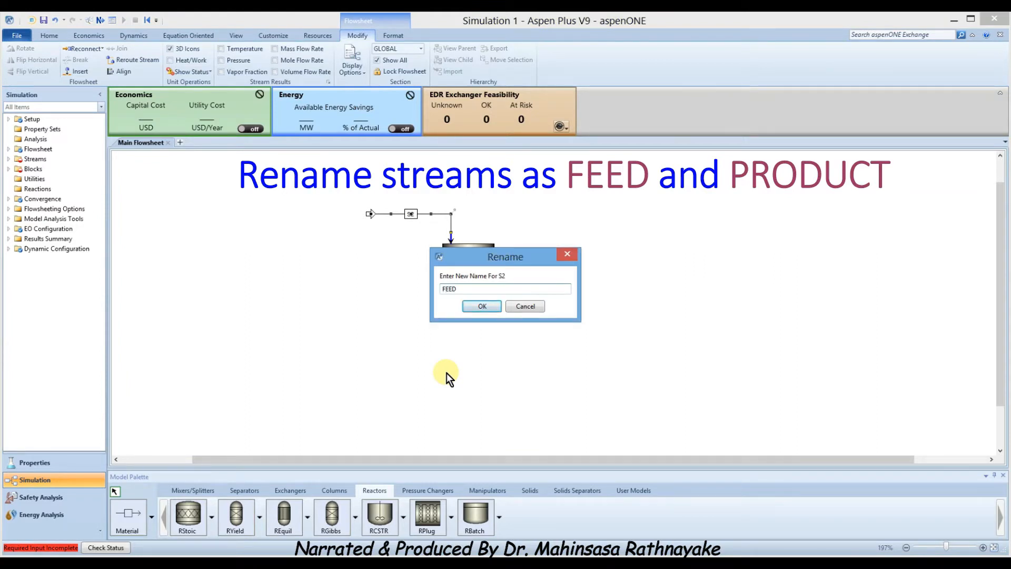
left_click(483, 307)
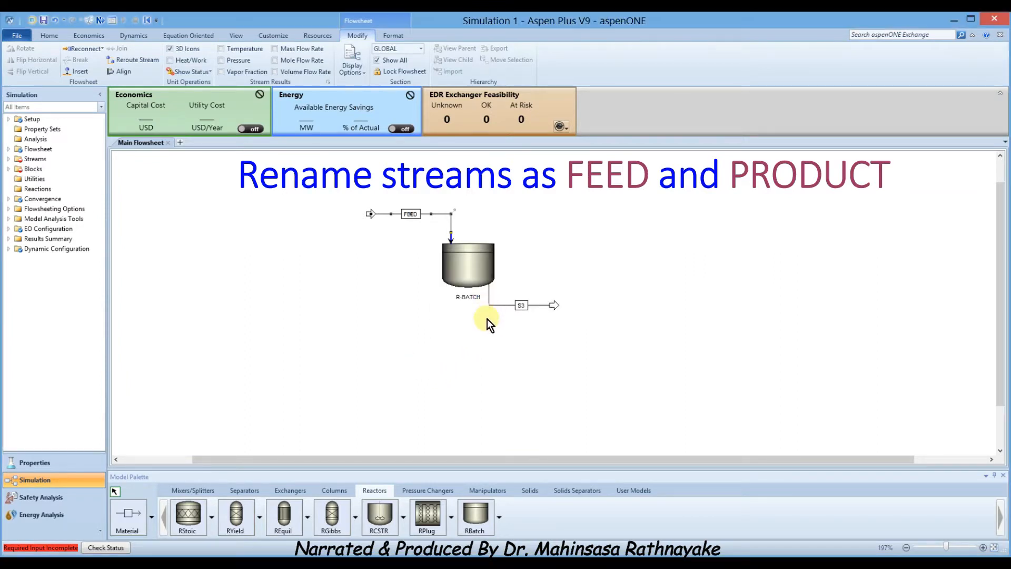
- Rename the outlet stream leaving the reactor as PRODUCT
right_click(524, 307)
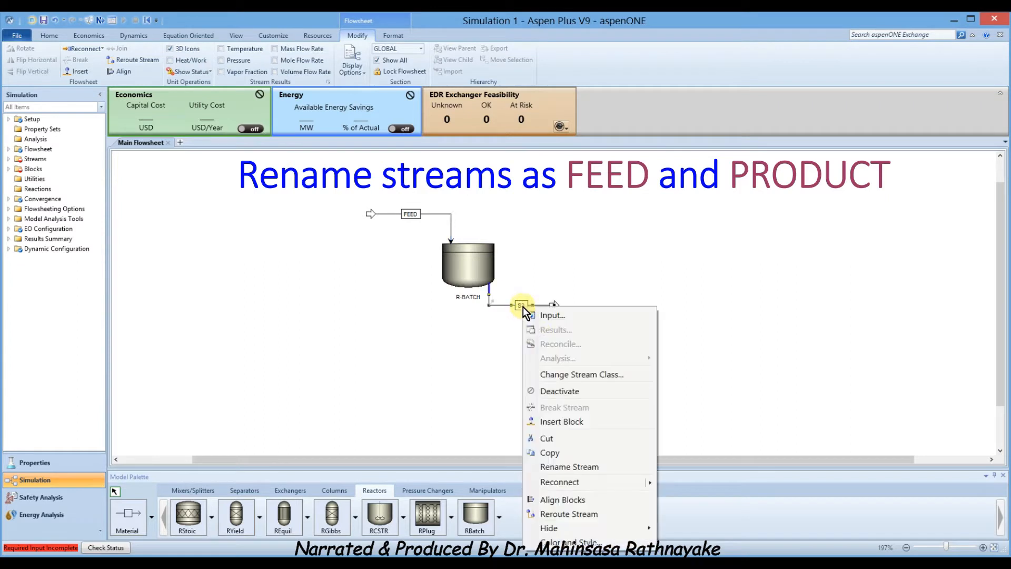
left_click(561, 463)
type("PRODUCT")
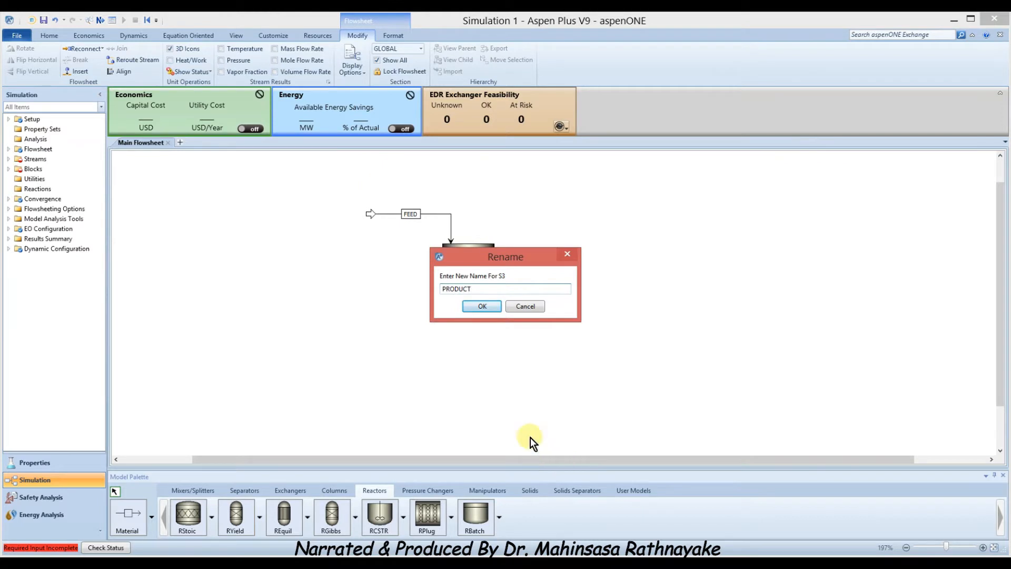
left_click(469, 308)
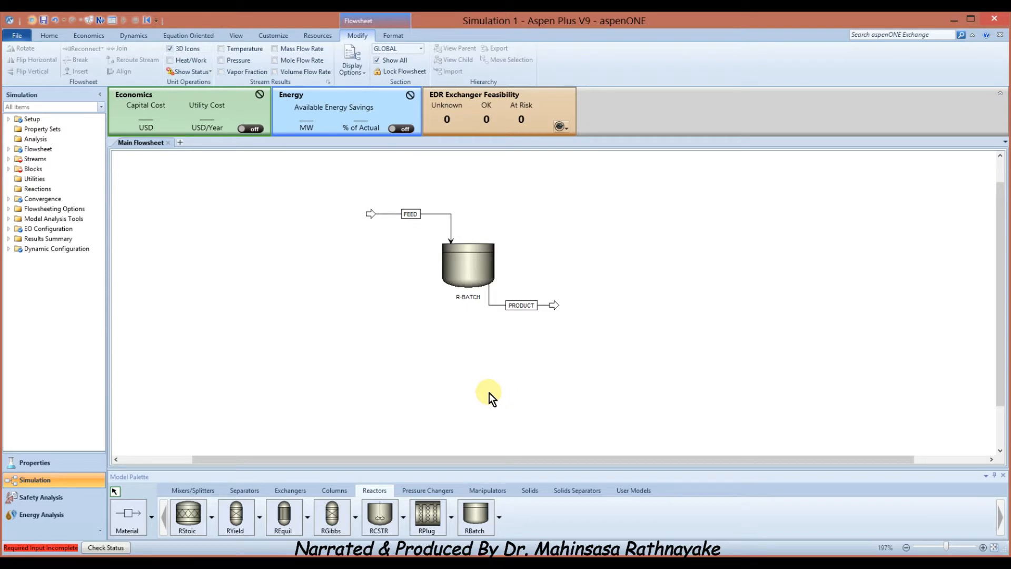
- Create a new reaction set with ID R-1 and type GENERAL
left_click(36, 188)
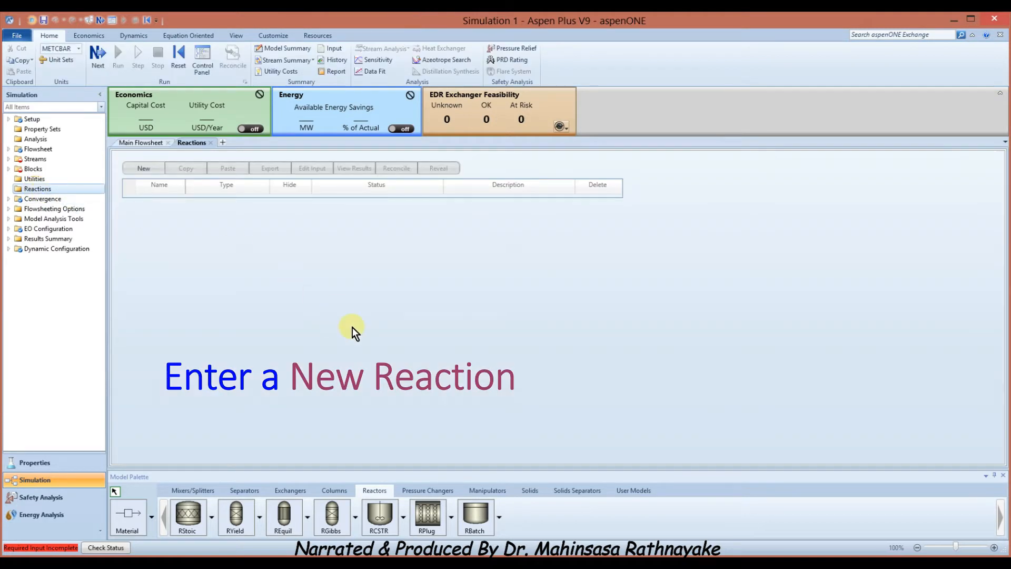
left_click(144, 168)
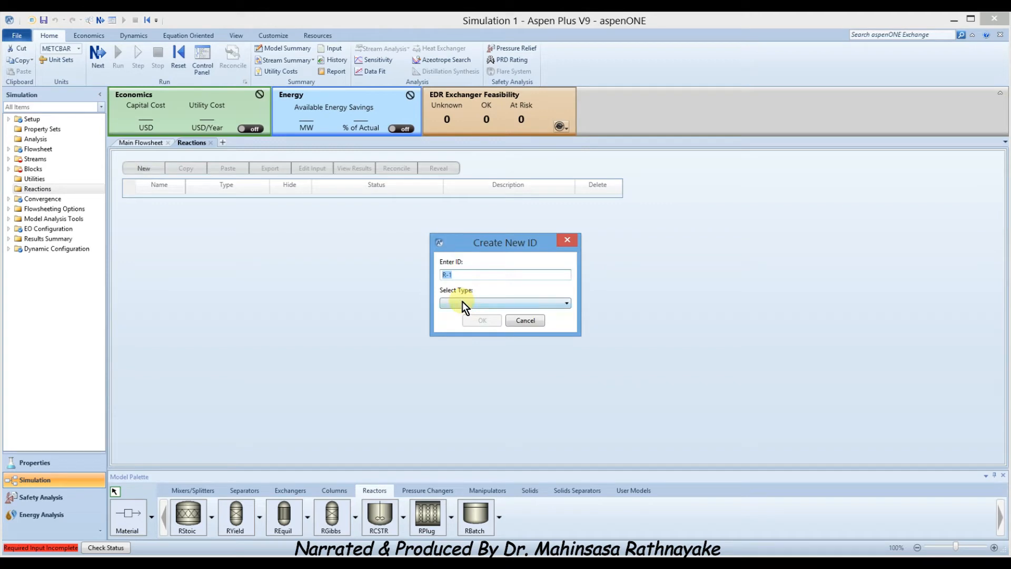
left_click(566, 304)
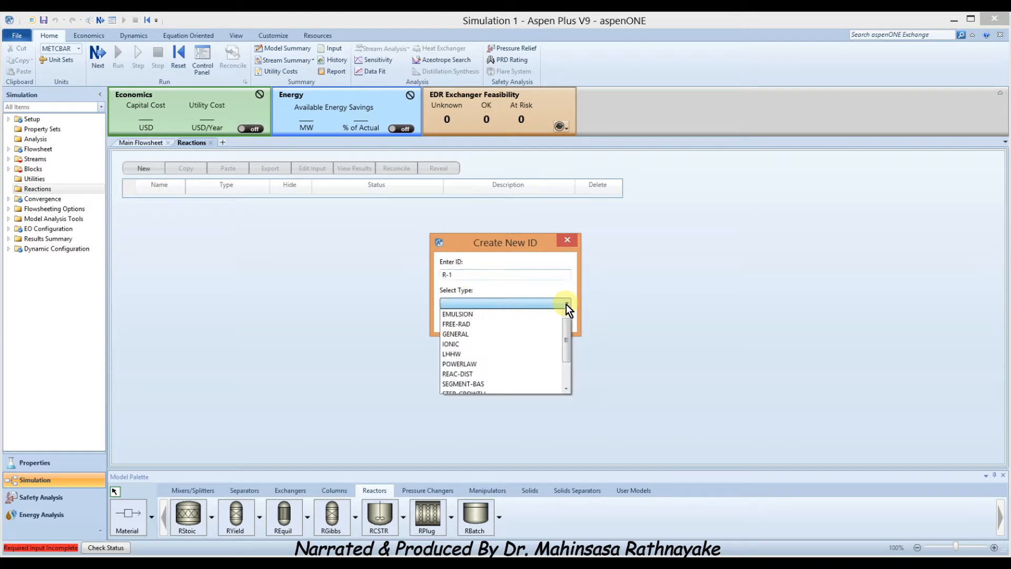
left_click(476, 333)
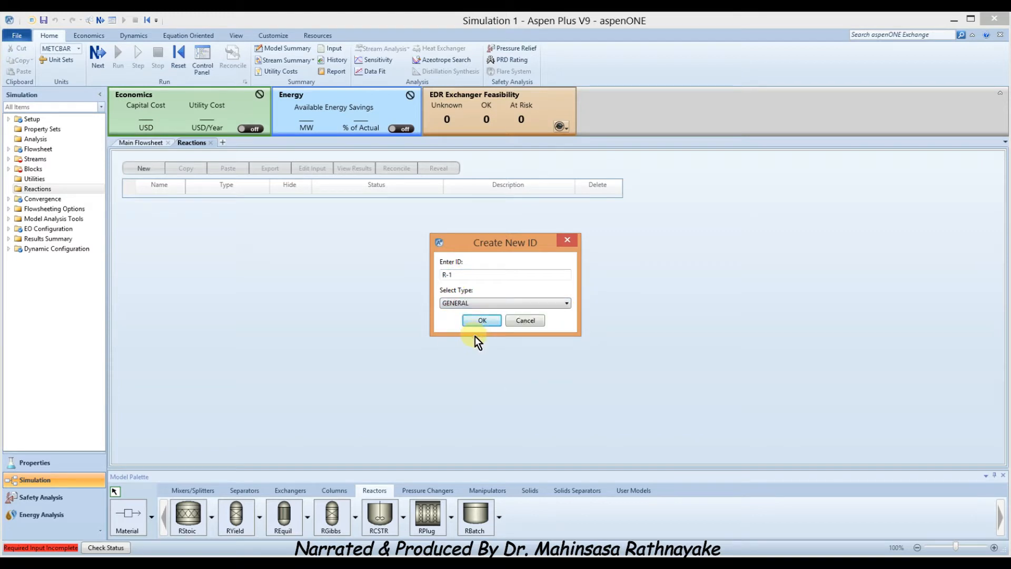
left_click(481, 320)
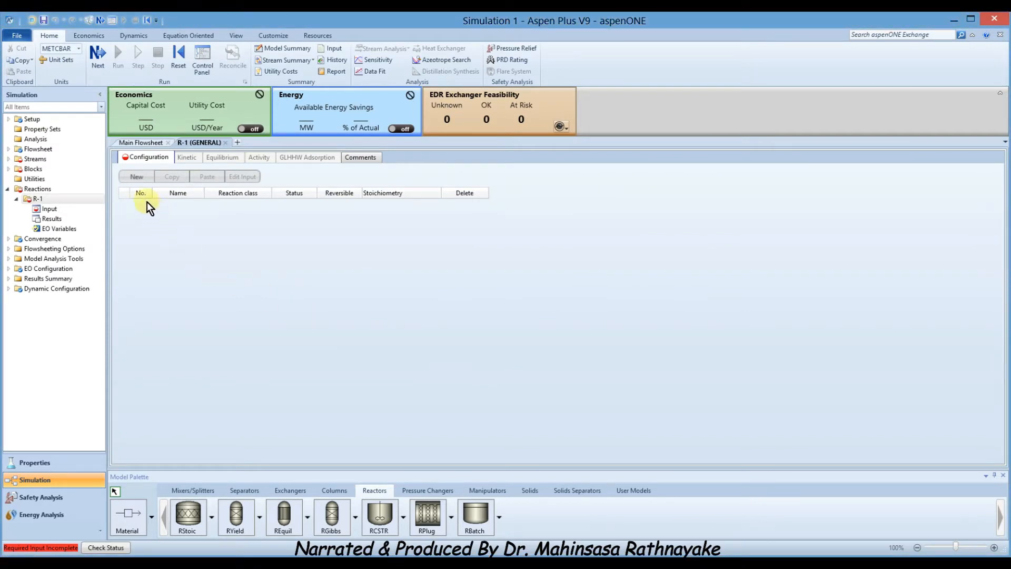
- Add a reaction named RXN1 to the R-1 set with CIS as the reactant and TRANS as the product
left_click(138, 177)
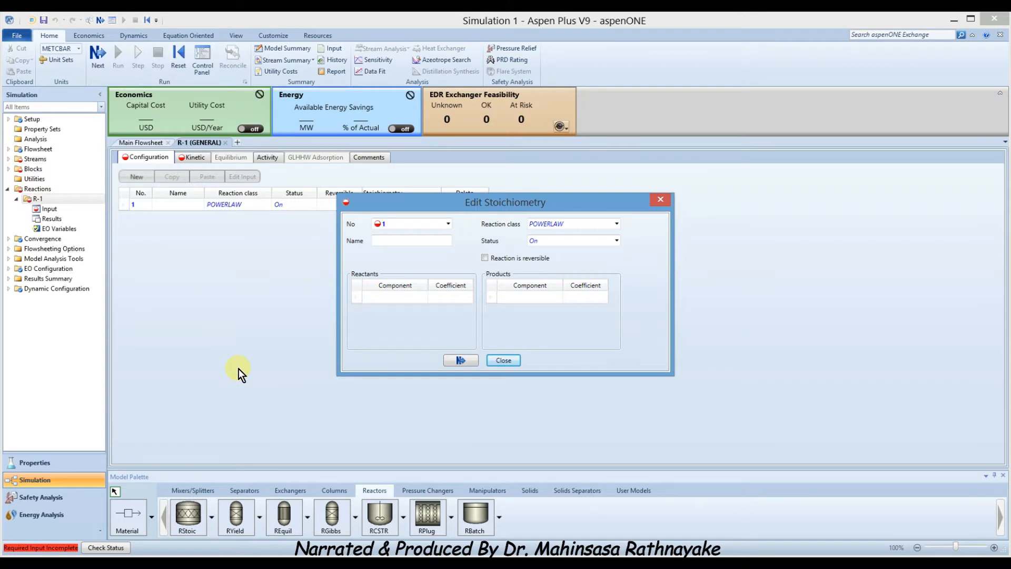
left_click(391, 240)
type("RXN1")
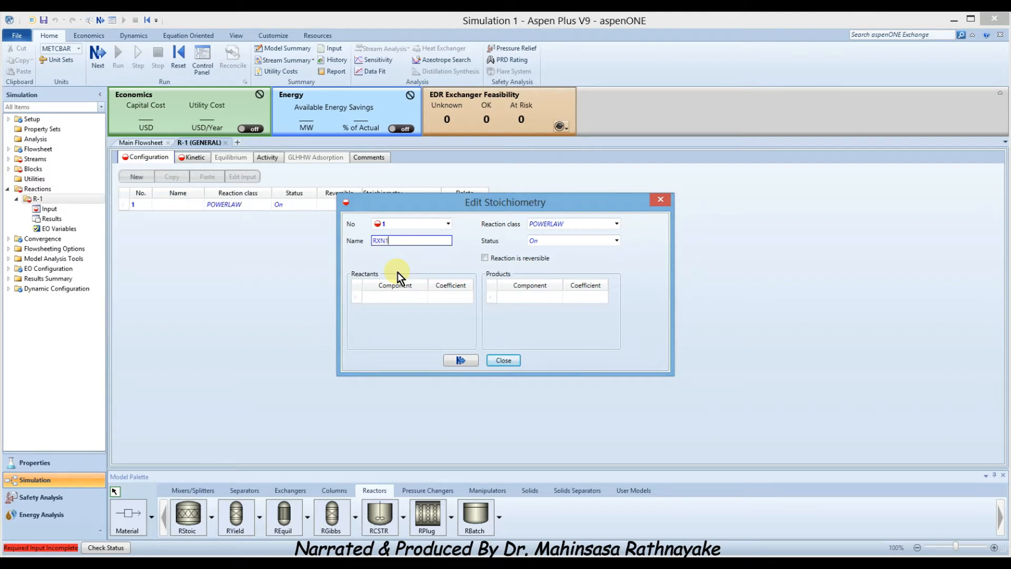
left_click(425, 299)
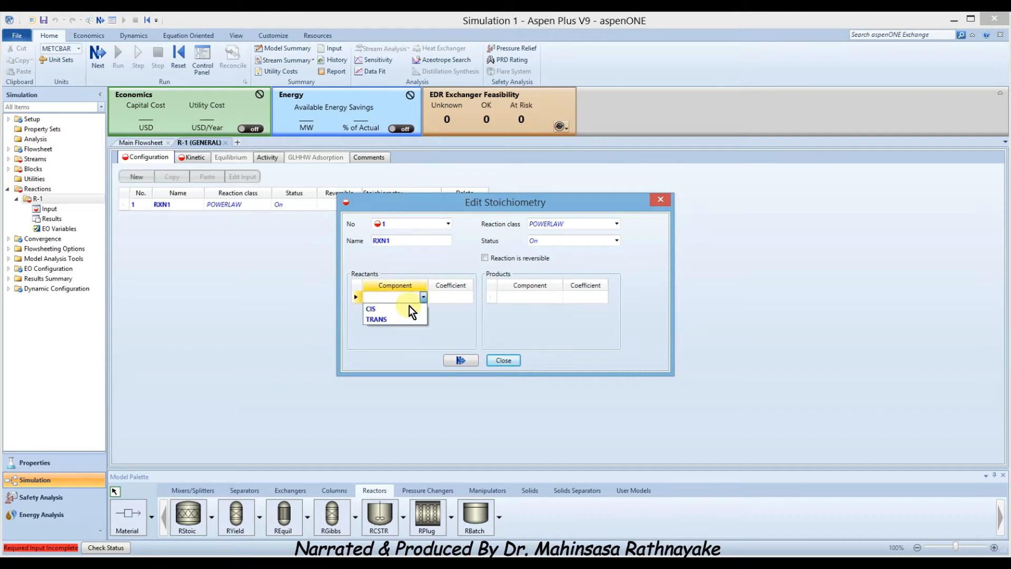
left_click(408, 306)
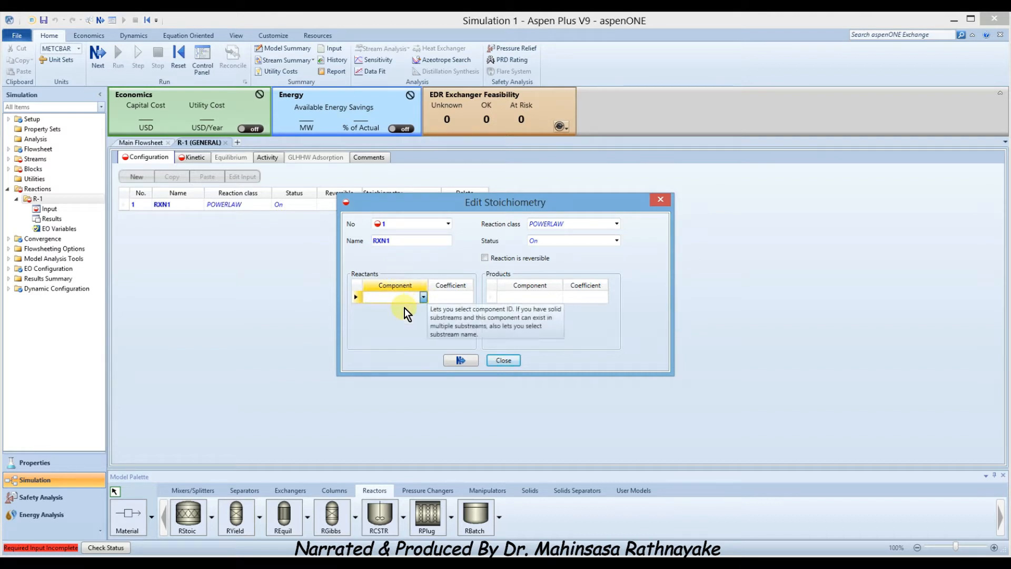
left_click(555, 299)
left_click(537, 316)
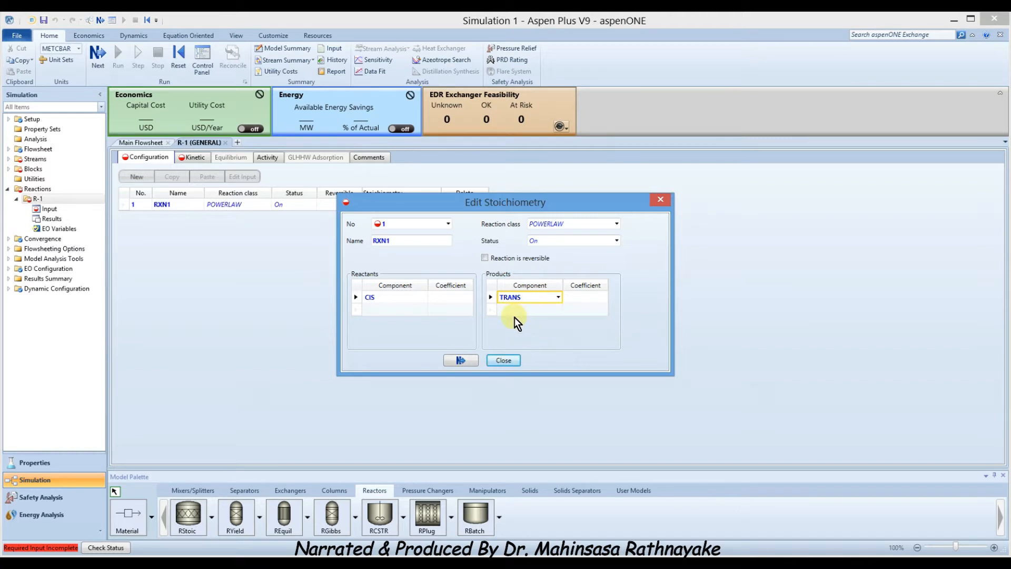
- Enter a stoichiometric coefficient of 1 for both CIS and TRANS and close the stoichiometry definition
left_click(451, 298)
type("1")
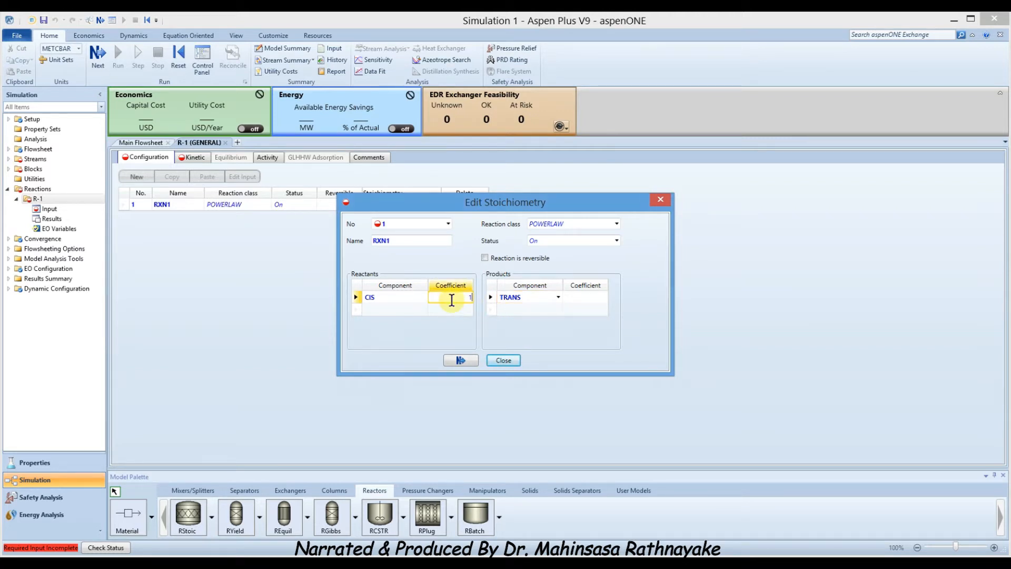
left_click(576, 296)
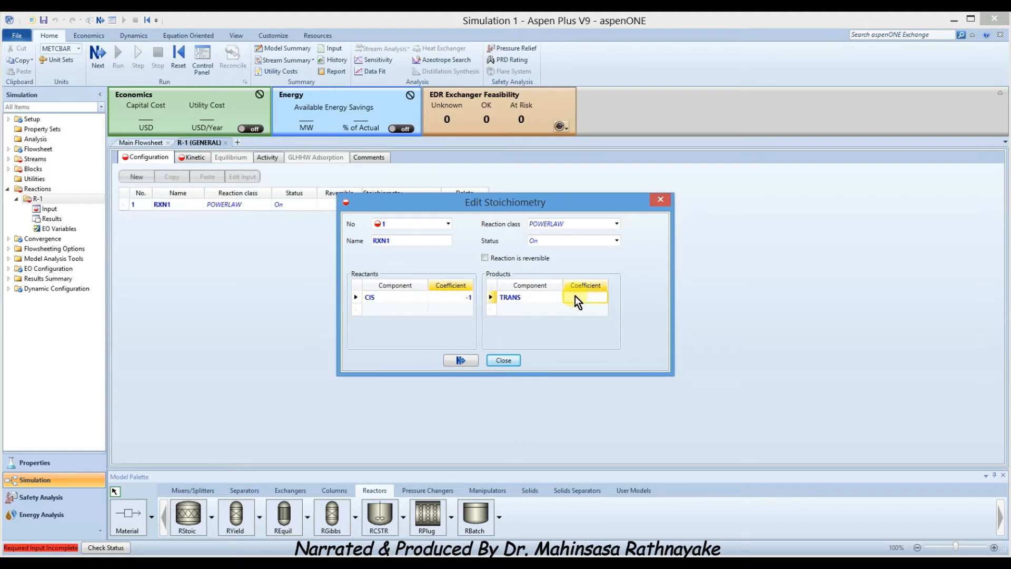
type("1")
key("Return")
left_click(505, 360)
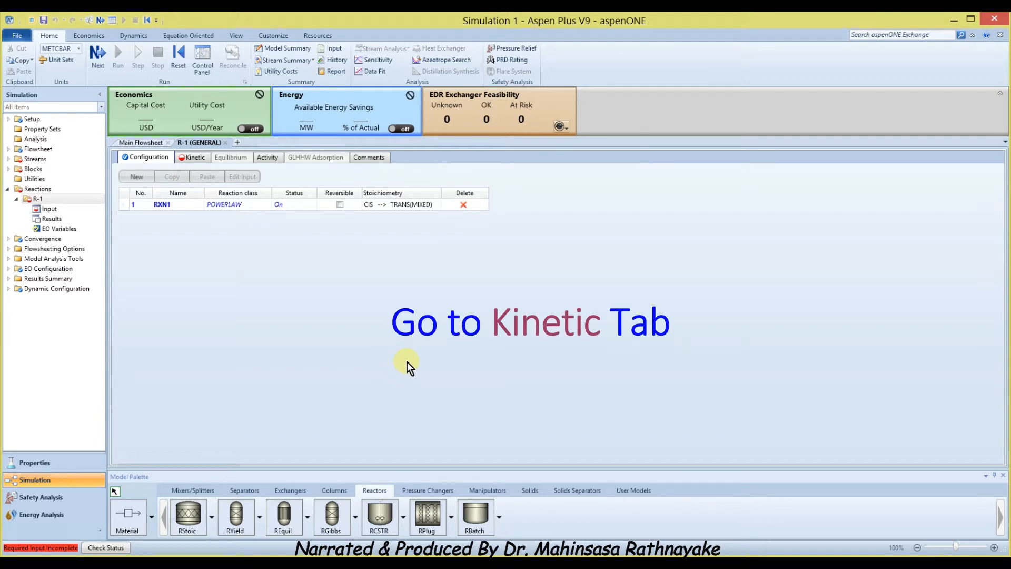
- Set the reaction's kinetic factor to k = 0.003833 and activation energy E = 0 cal/mol
left_click(186, 158)
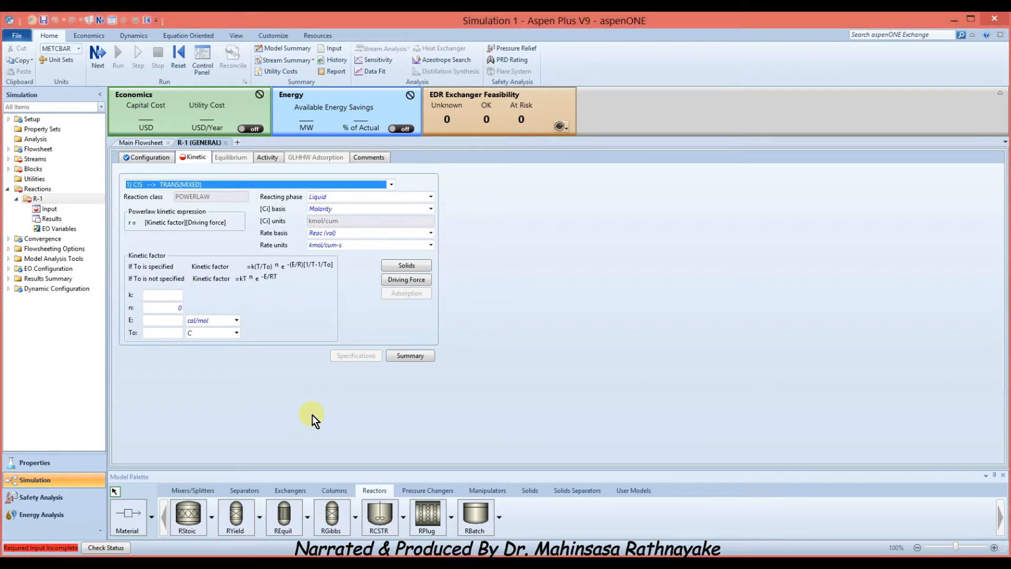
left_click(152, 295)
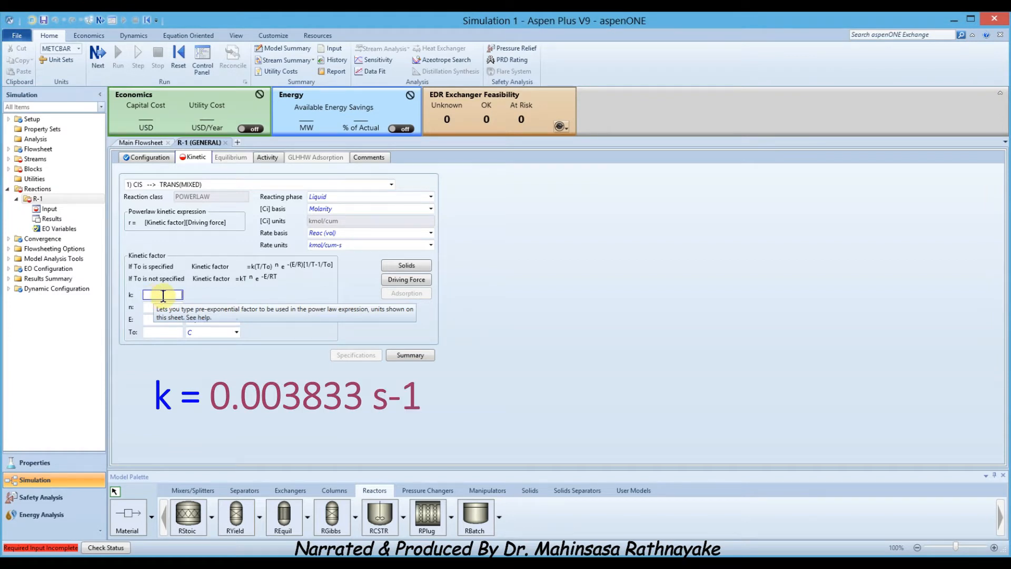
type("0.003833")
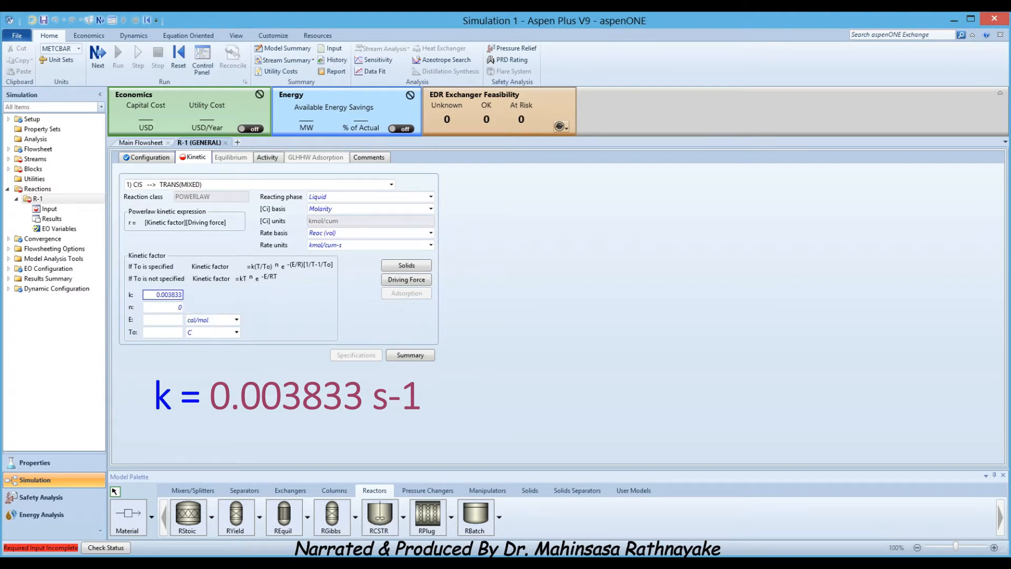
left_click(165, 321)
type("0")
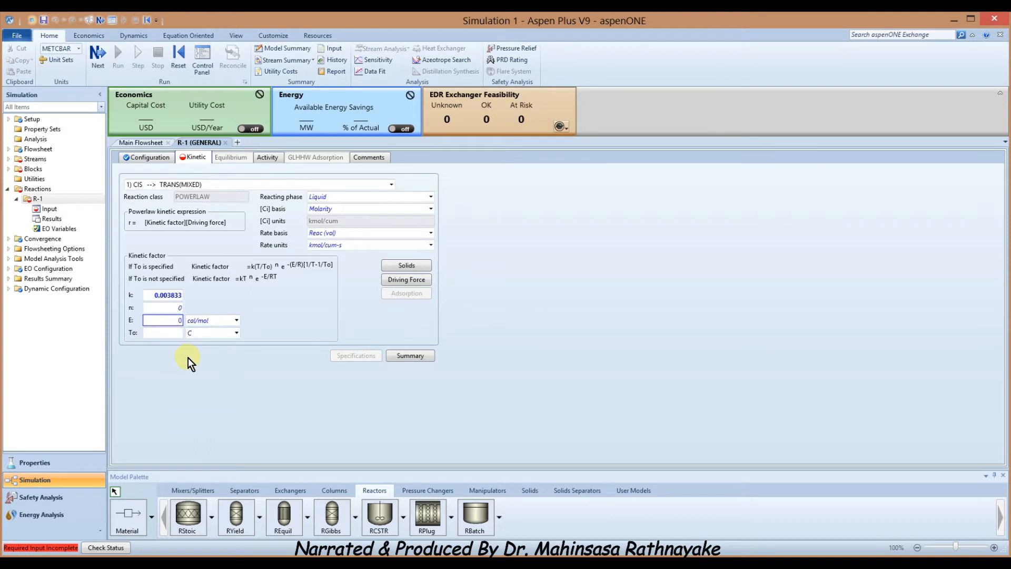
key("Return")
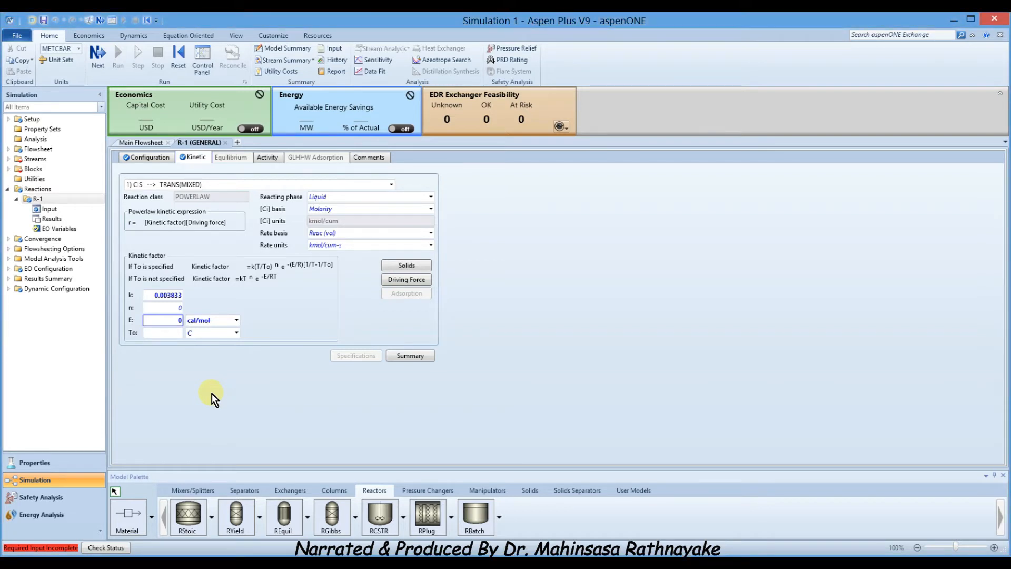
- Open the help page for the pre-exponential factor k and maximize it to examine the factor's units
left_click(159, 293)
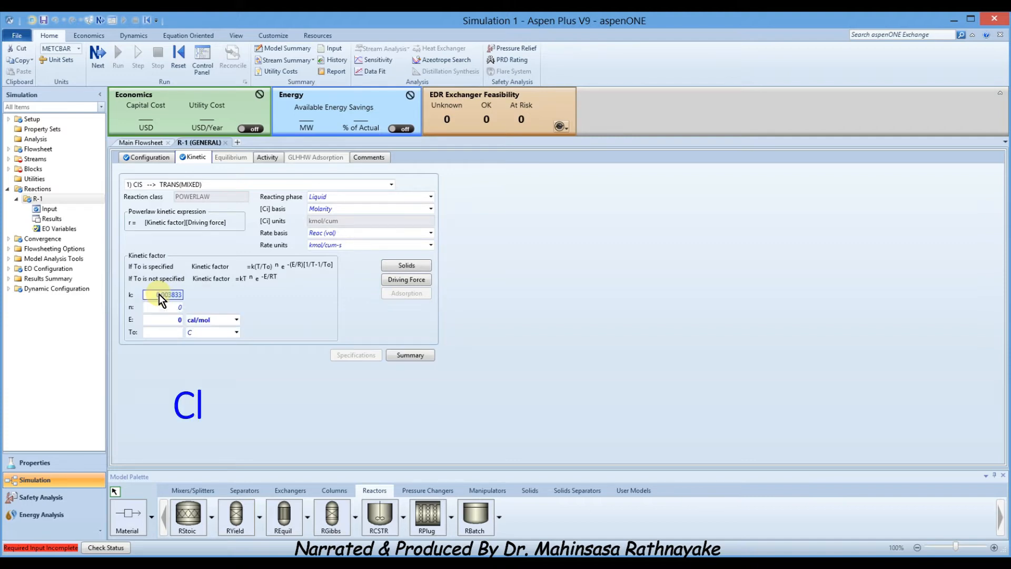
key("F1")
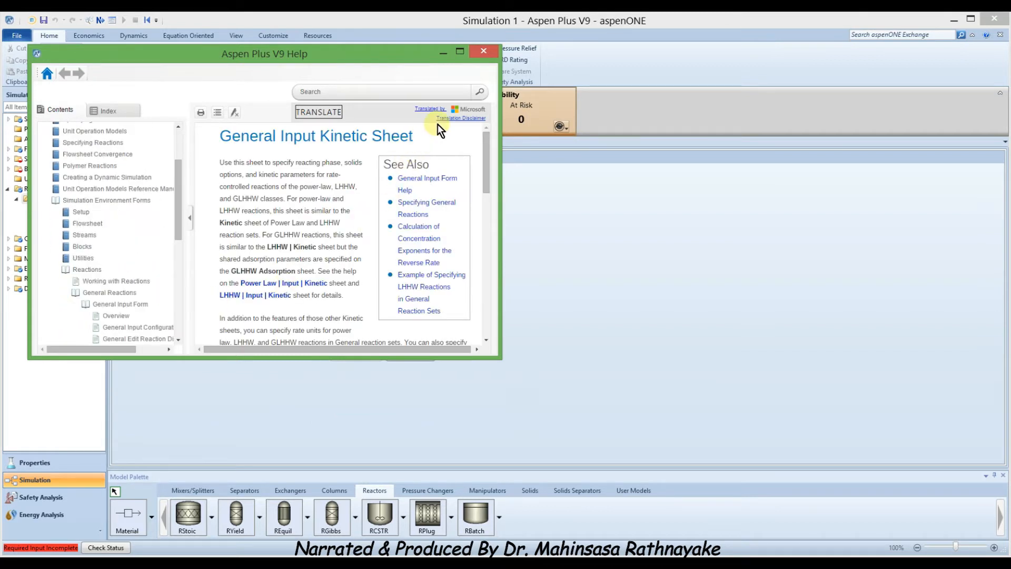
left_click(460, 51)
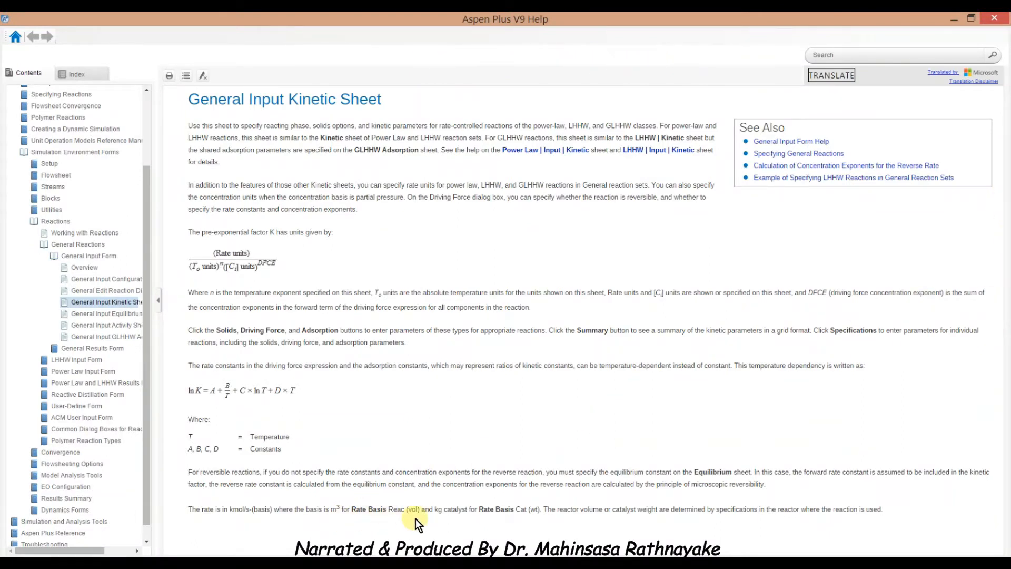
- Close the help window and set the CIS concentration exponent to 1 in the reaction's driving force expression
left_click(995, 21)
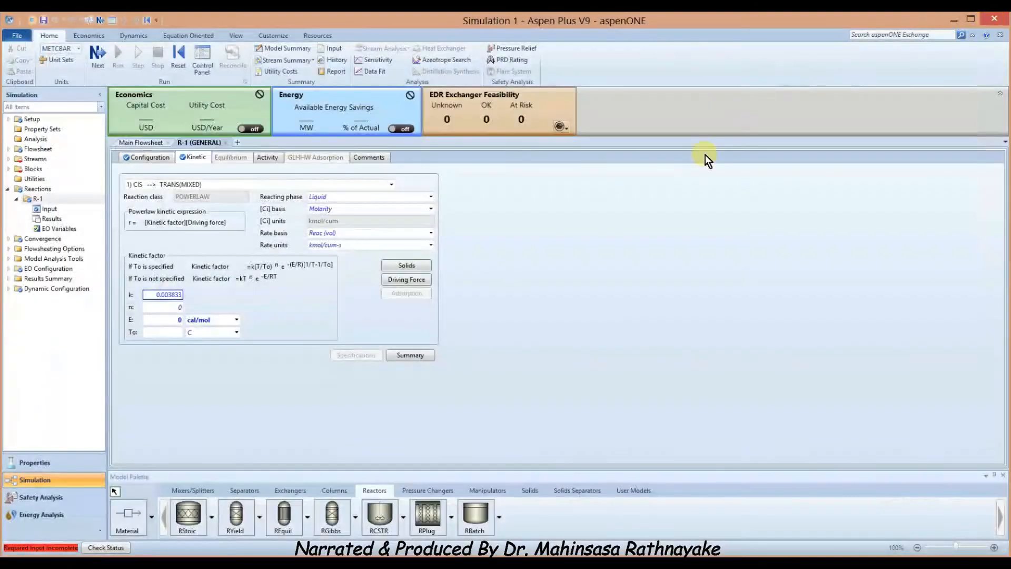
left_click(395, 281)
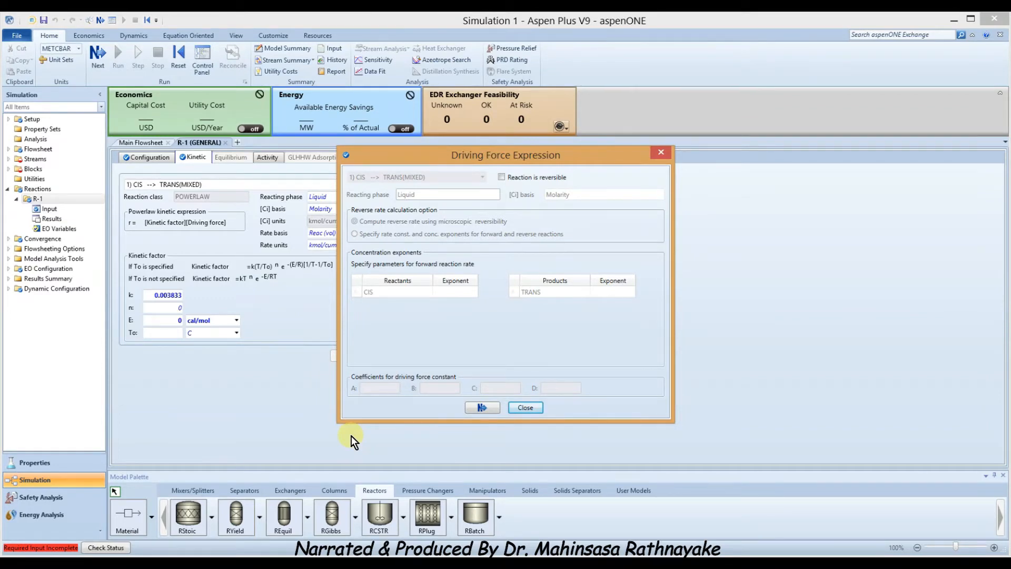
left_click(447, 292)
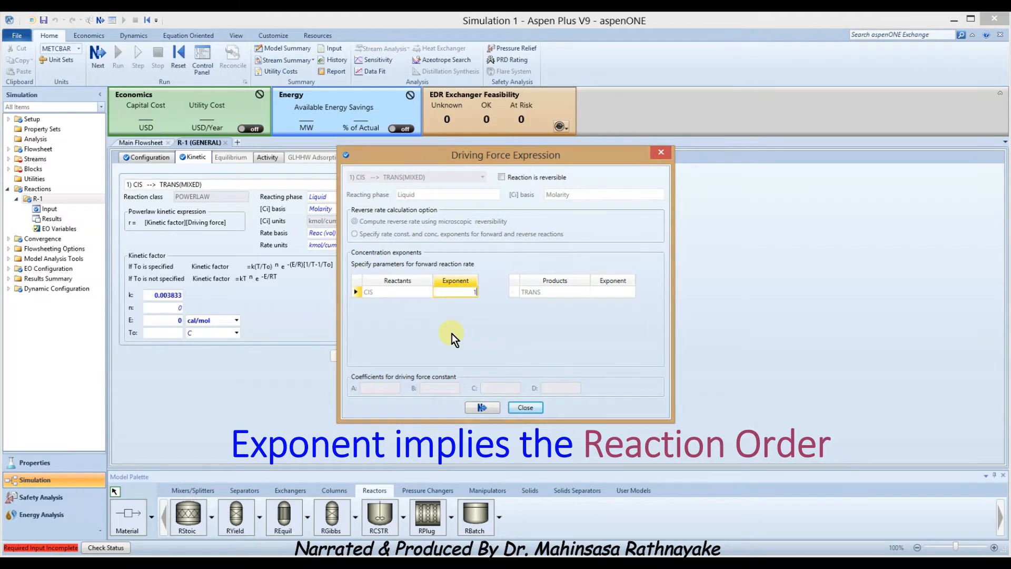
type("1")
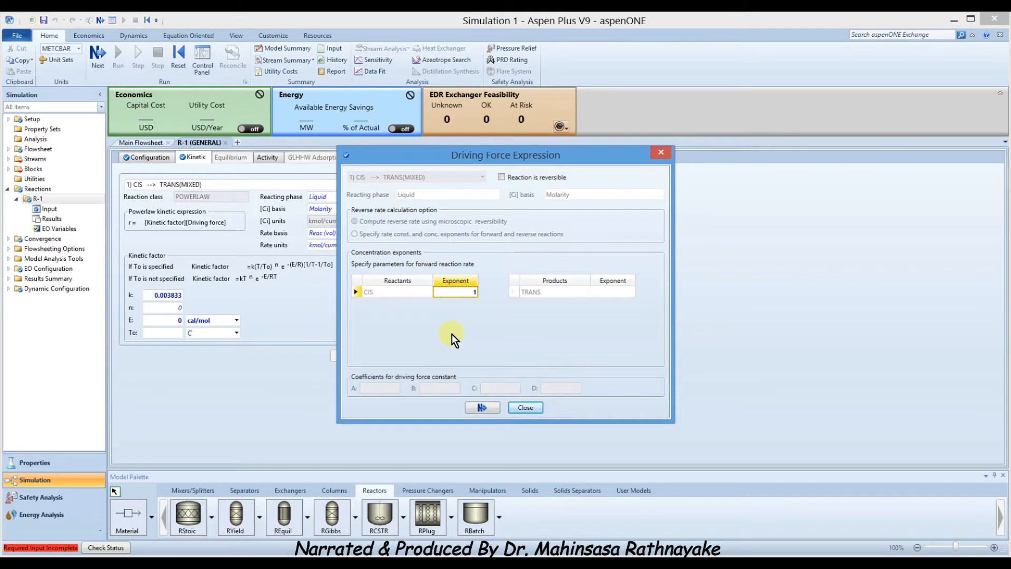
left_click(524, 408)
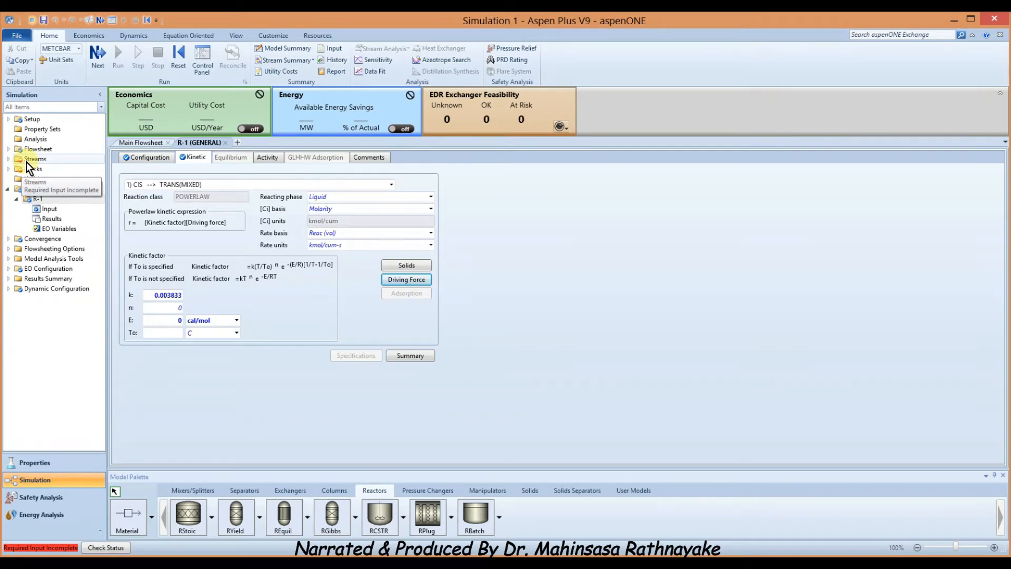
- Specify the FEED stream at 25 C and 1 bar with a CIS mole flow of 1 kmol/hr
left_click(9, 160)
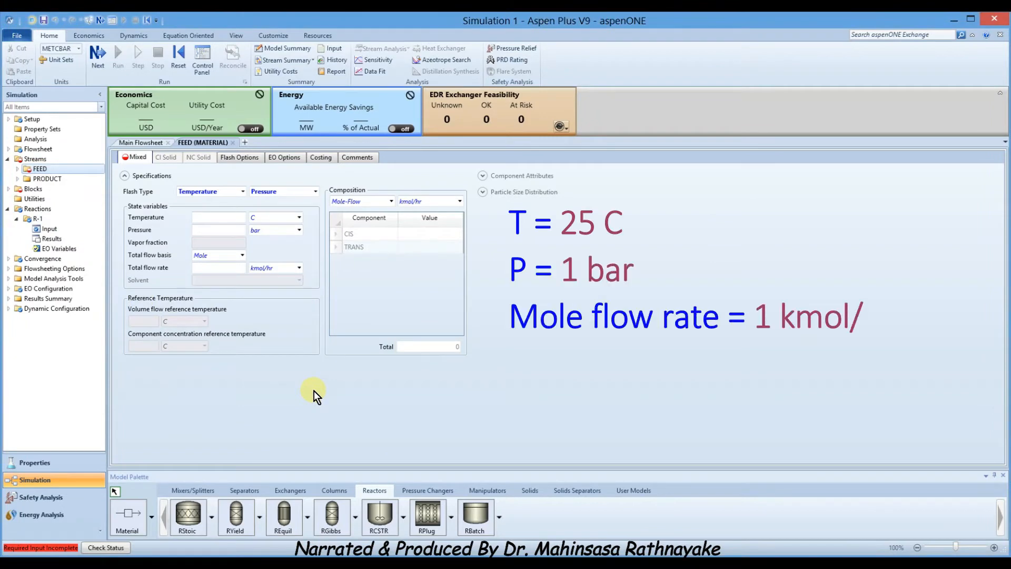
left_click(223, 217)
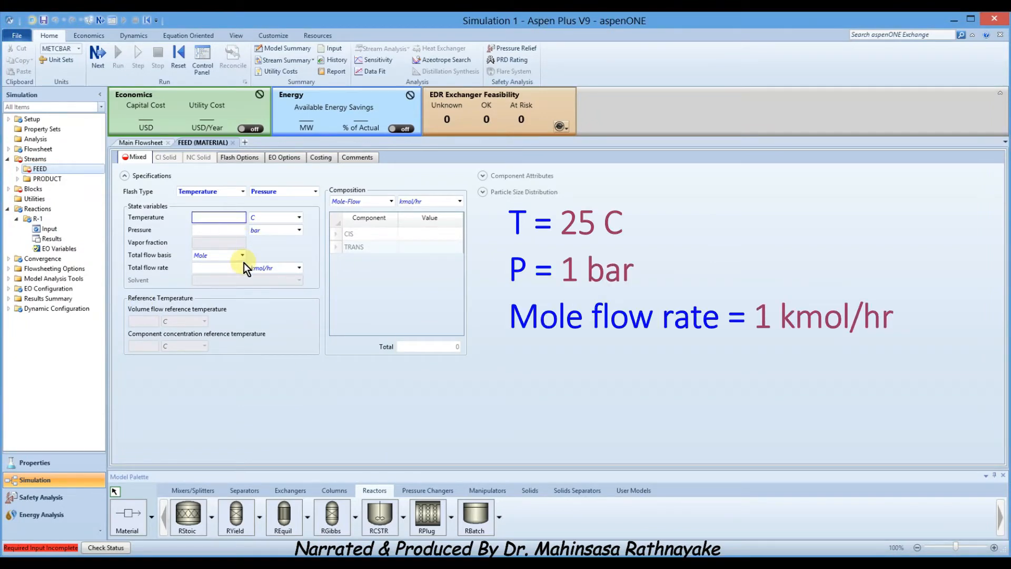
type("25")
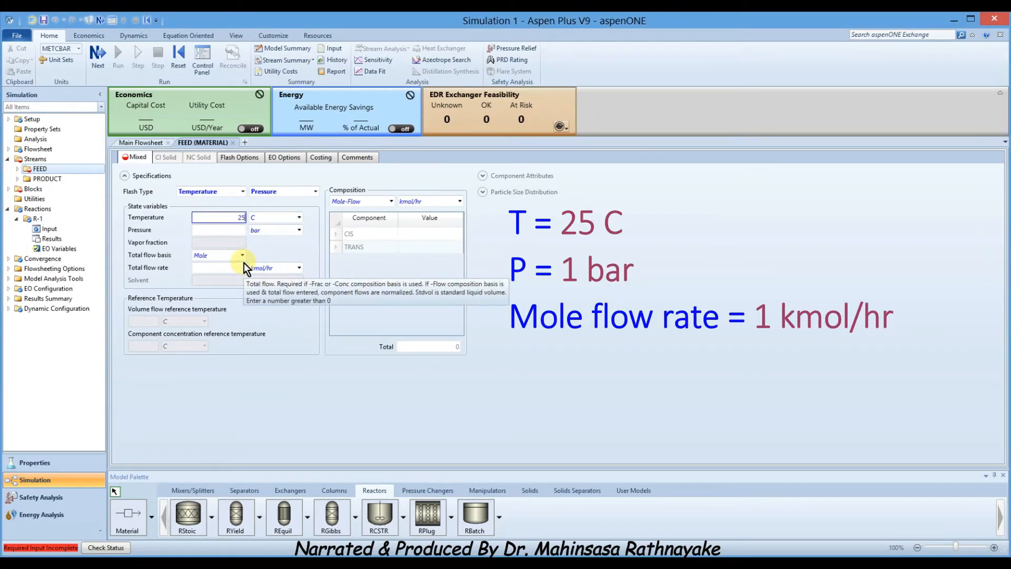
key("Tab")
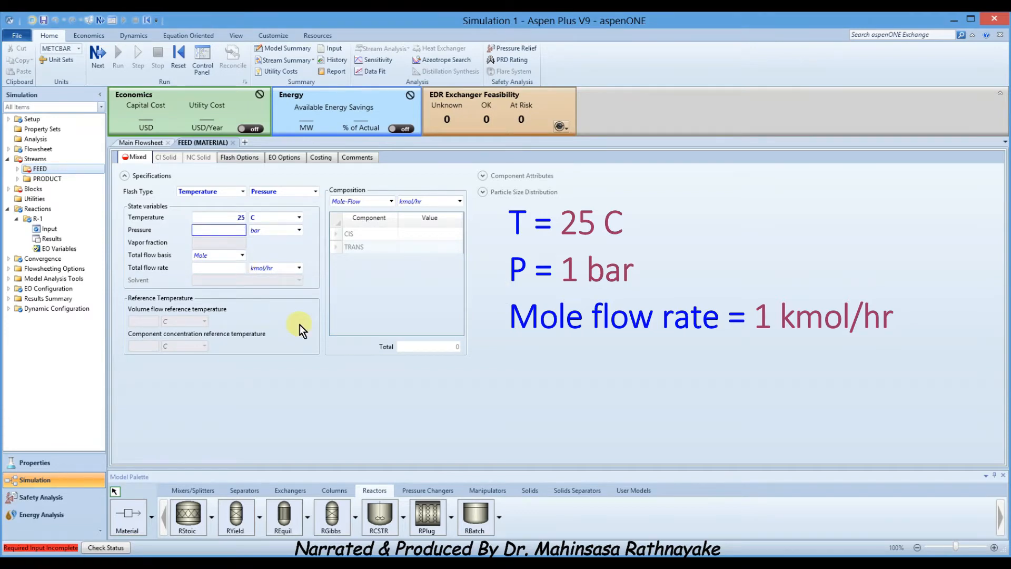
type("1")
left_click(406, 234)
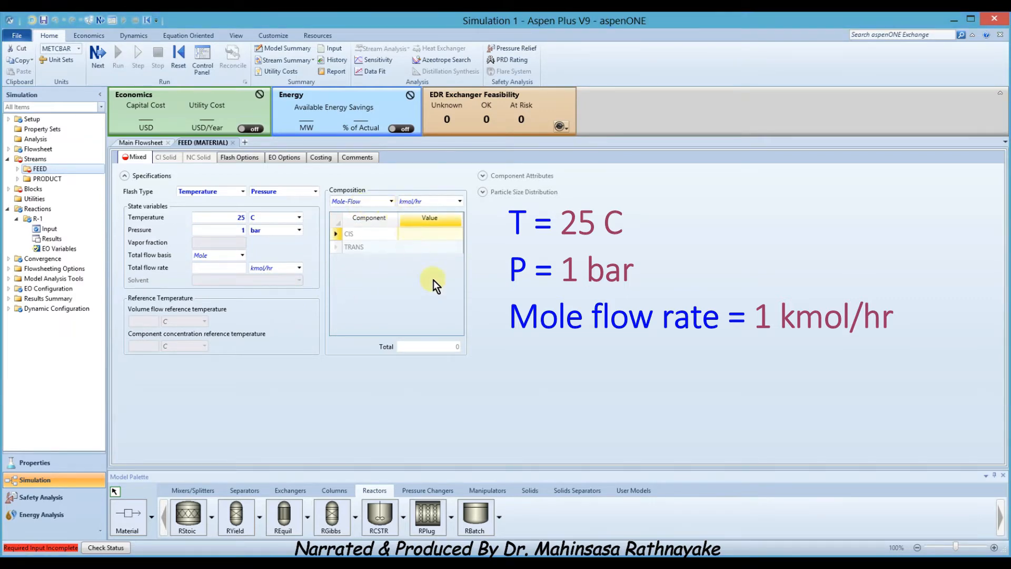
type("1")
key("Return")
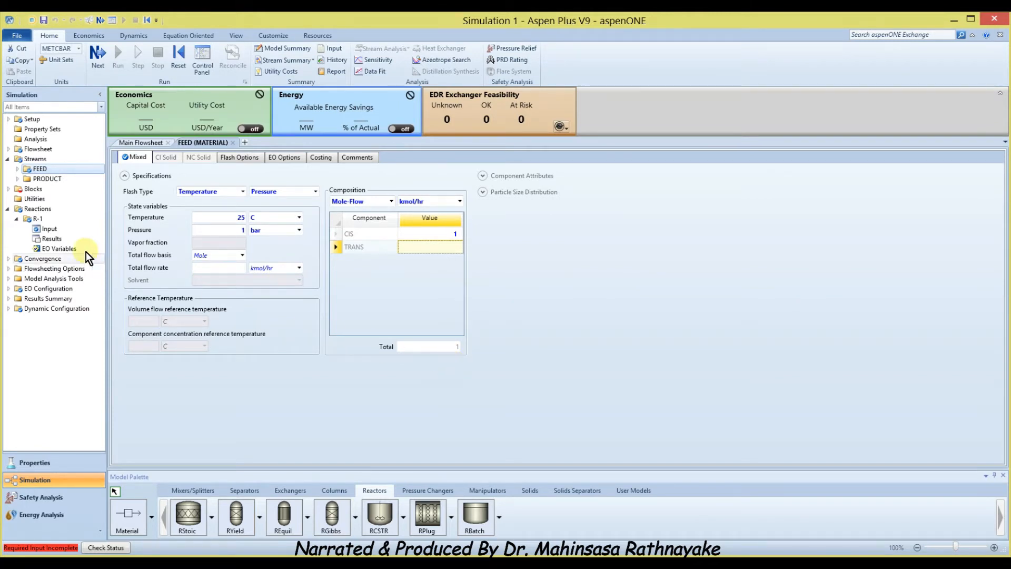
- Set the R-BATCH block to operate at a constant temperature of 25 C
left_click(7, 189)
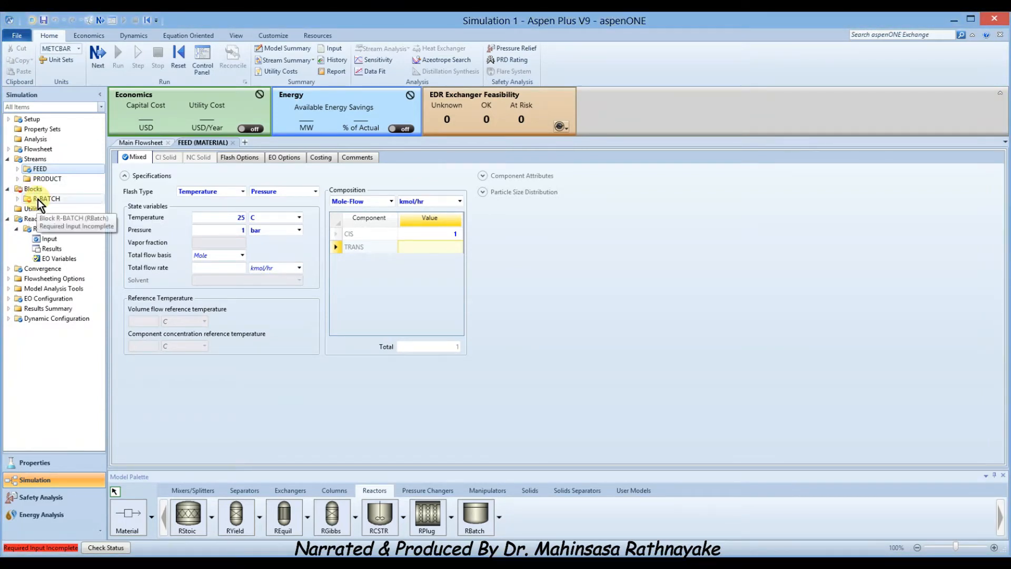
left_click(38, 199)
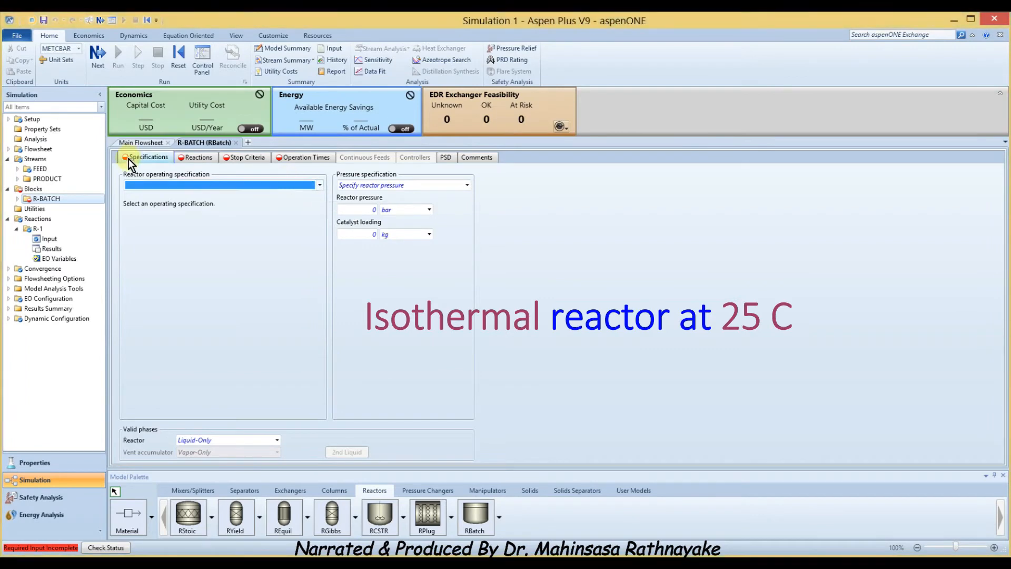
left_click(320, 185)
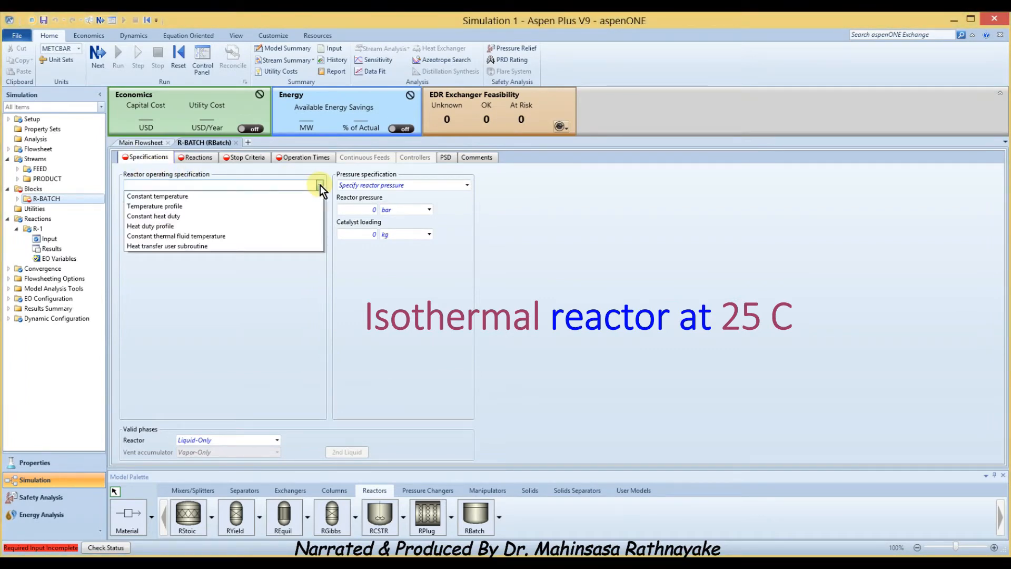
left_click(207, 195)
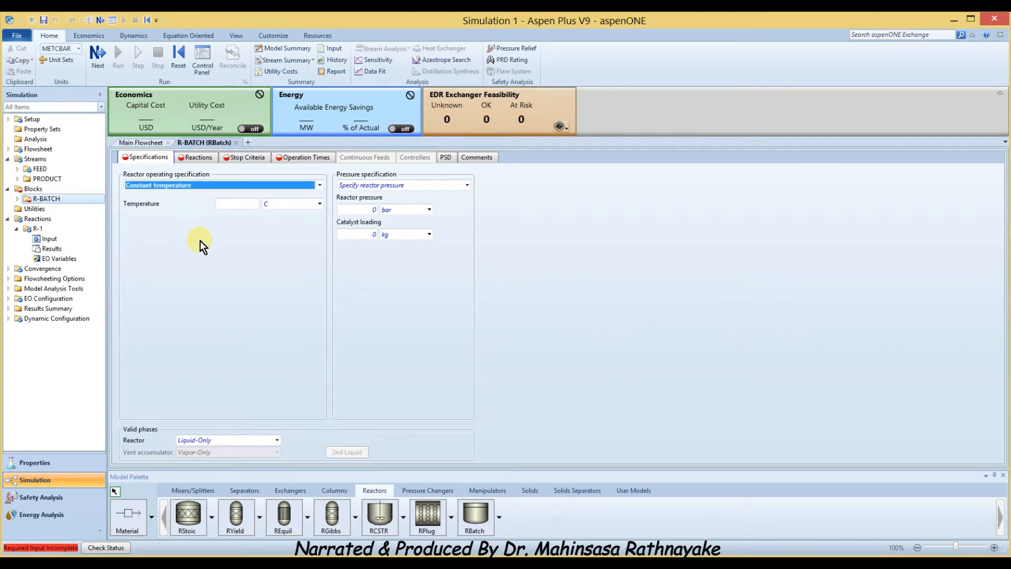
left_click(235, 204)
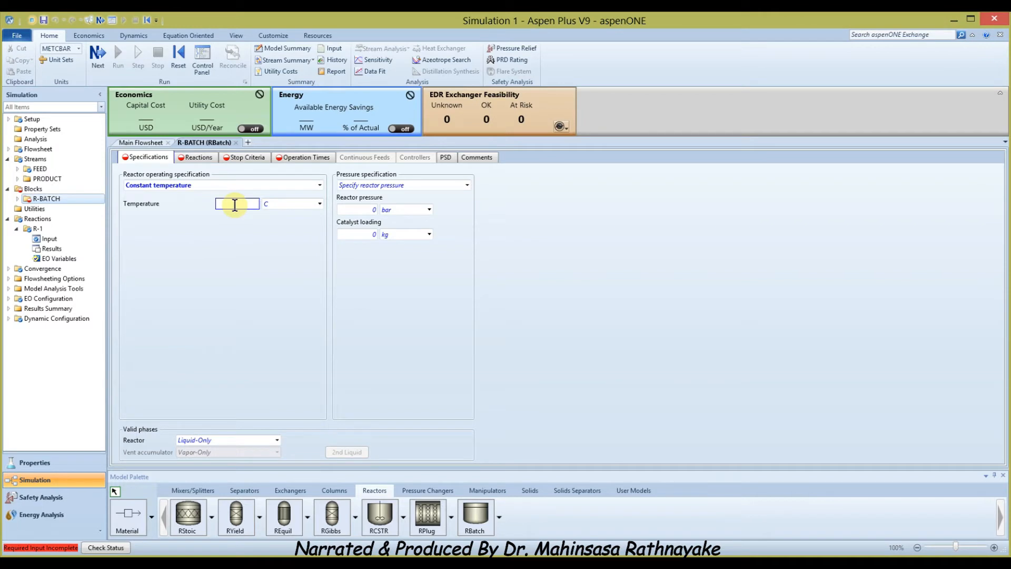
type("25")
key("Return")
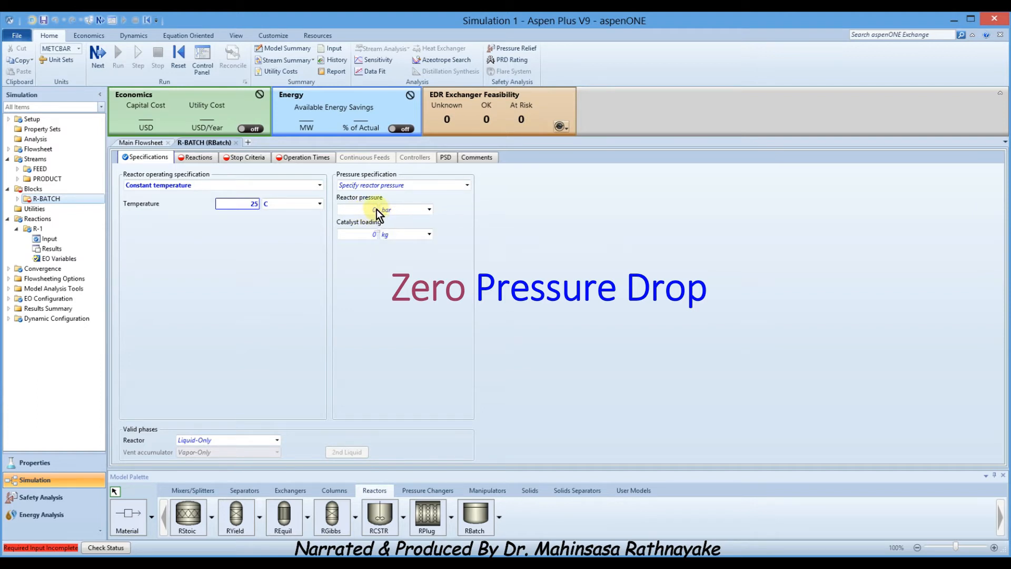
mouse_move(372, 209)
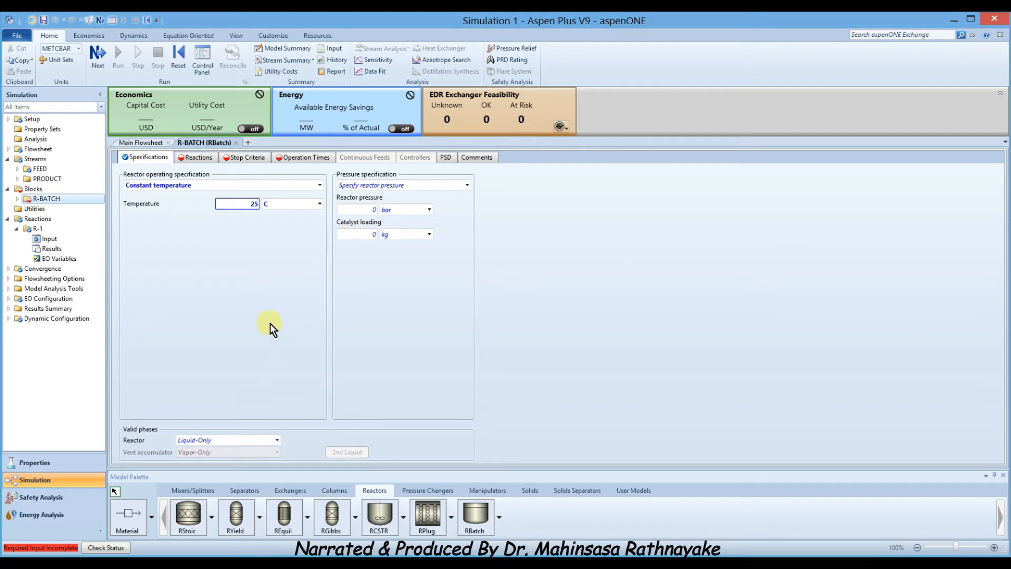
- Include reaction set R-1 in the R-BATCH reactor's selected reaction sets
left_click(200, 158)
left_click(141, 214)
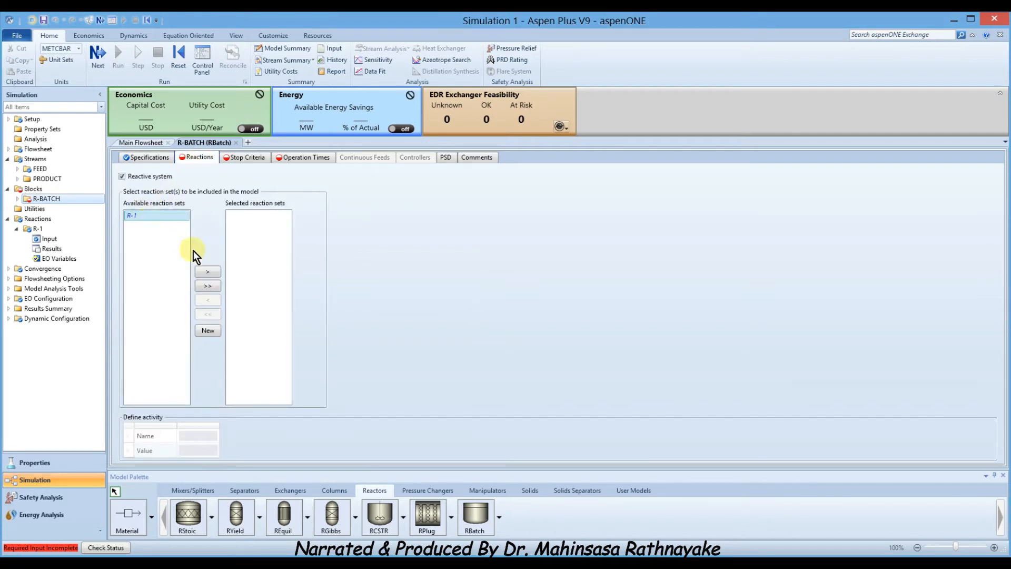
left_click(208, 272)
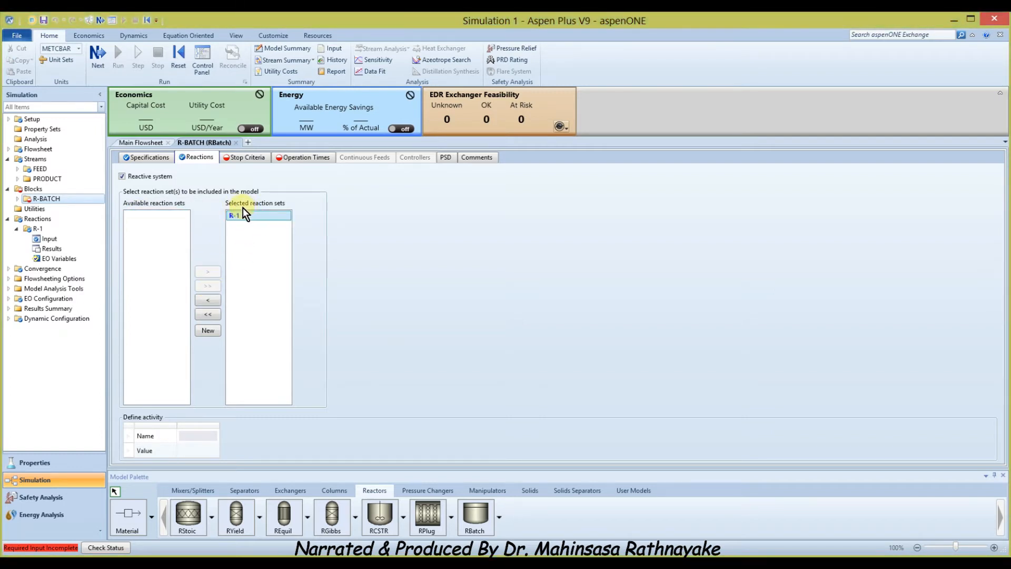
- Add stop criterion 1 for R-BATCH with Reactor as the location and Mole fraction as the variable type
left_click(250, 158)
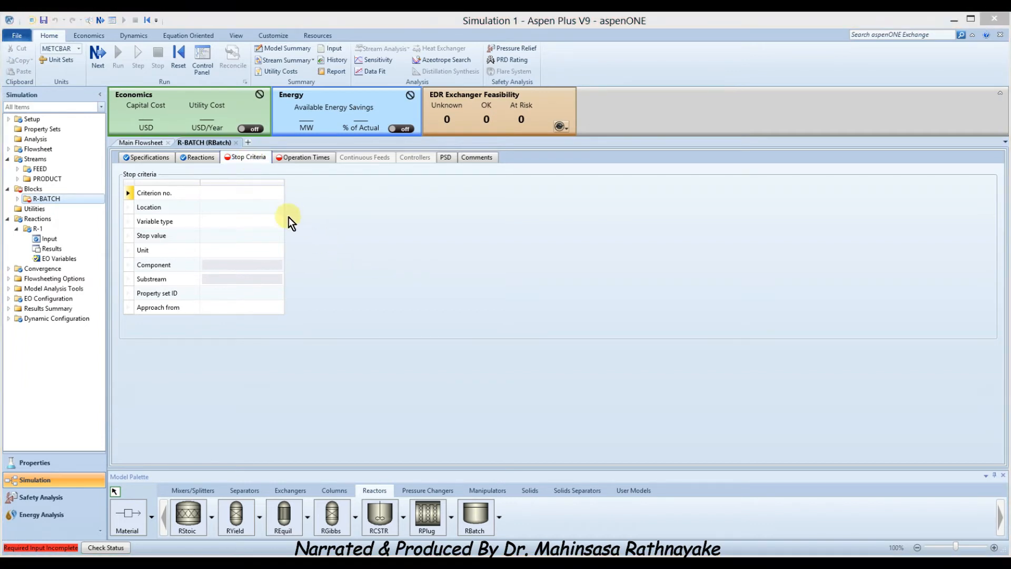
left_click(268, 192)
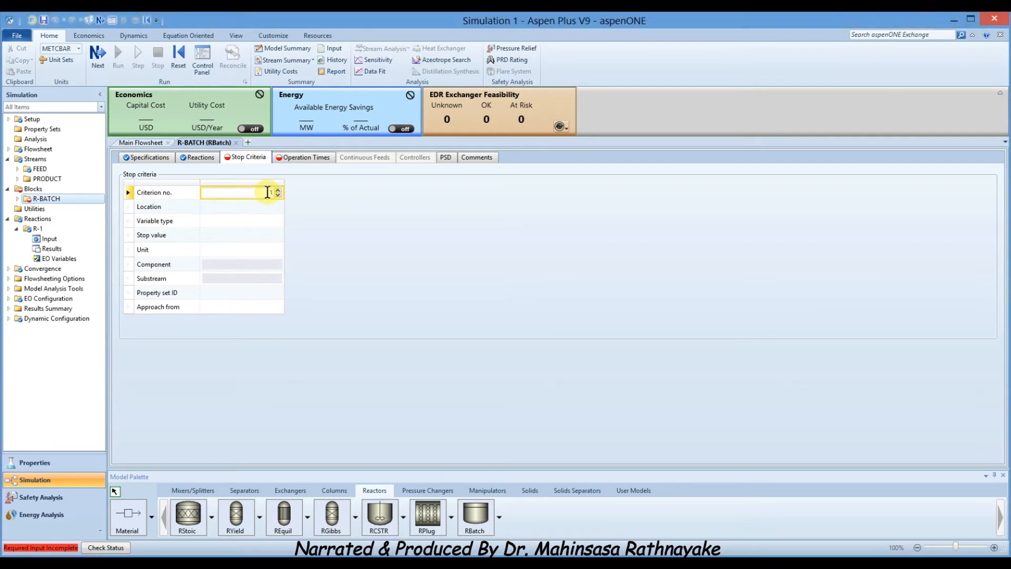
type("1")
key("Return")
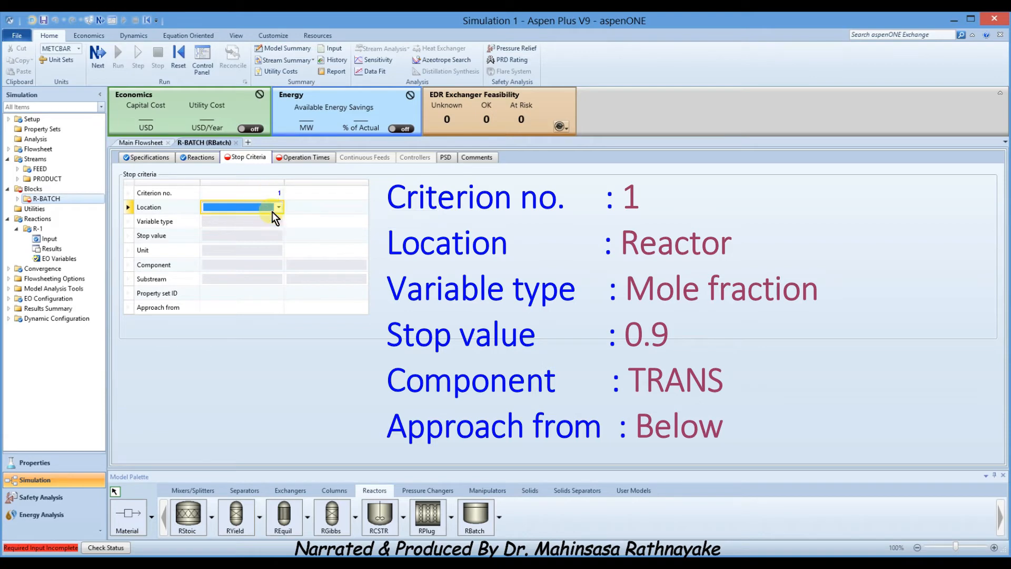
left_click(278, 207)
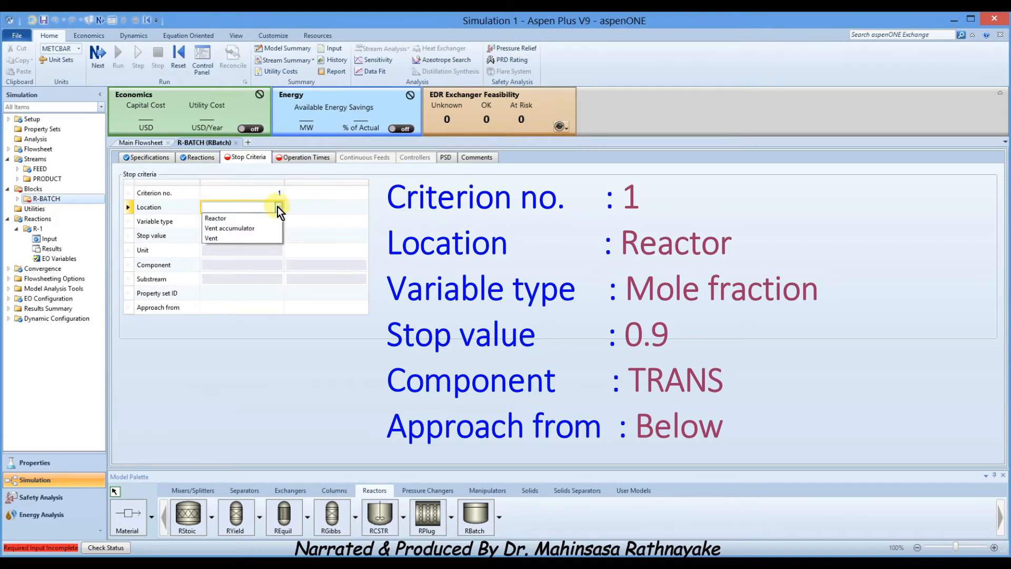
left_click(248, 220)
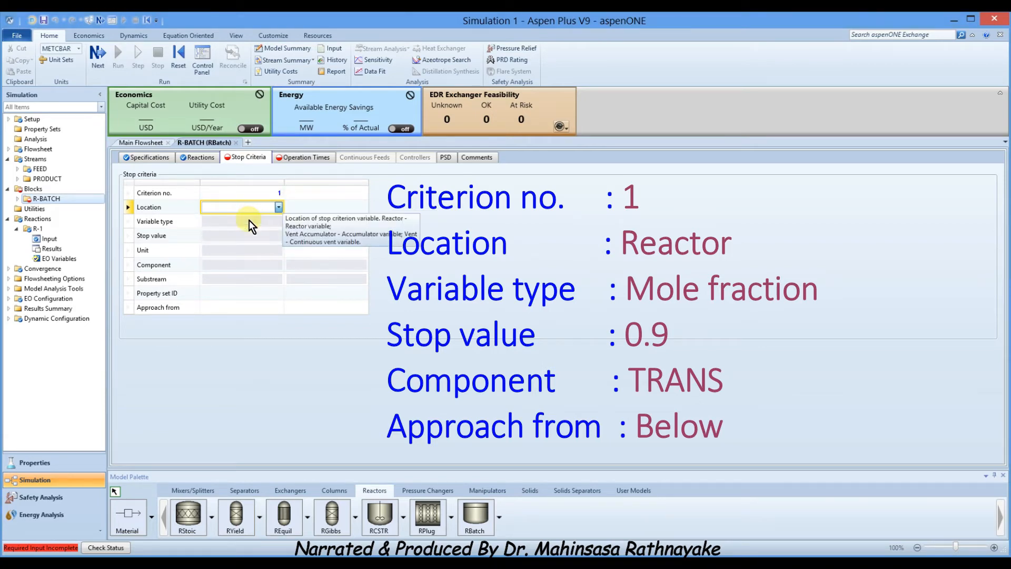
left_click(276, 222)
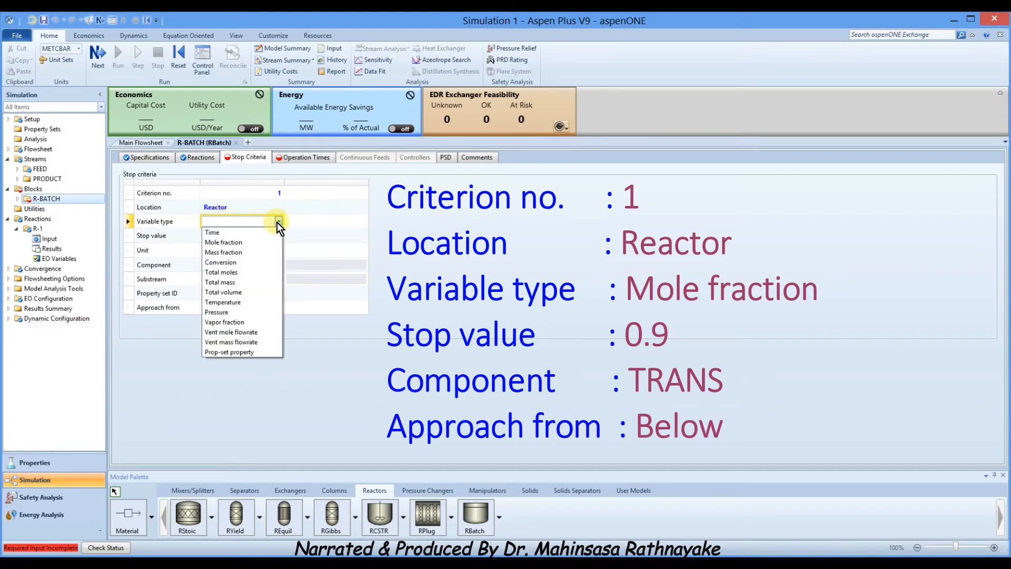
left_click(247, 242)
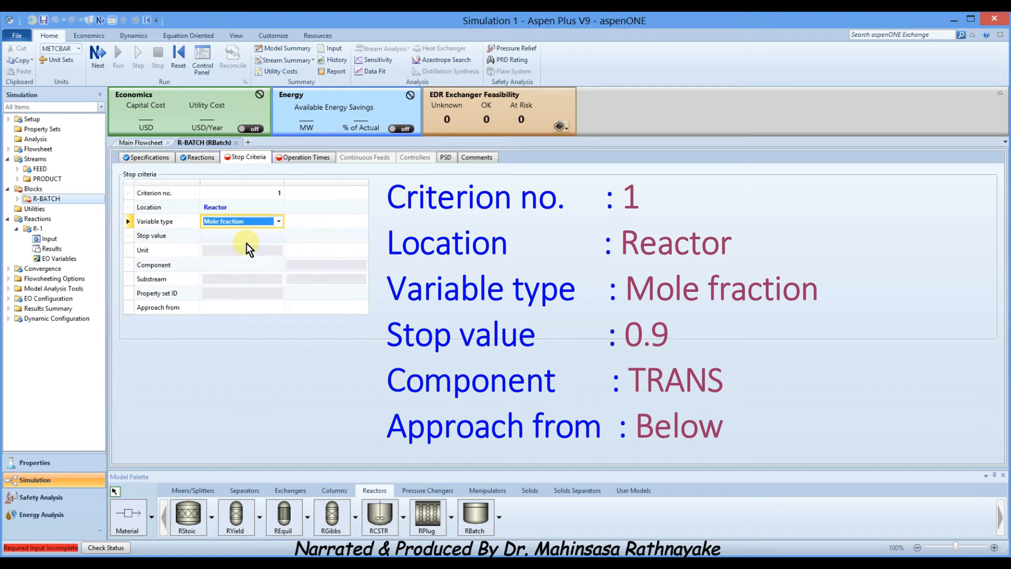
- Complete stop criterion 1 with a stop value of 0.9 for component TRANS, approached from Below
left_click(278, 238)
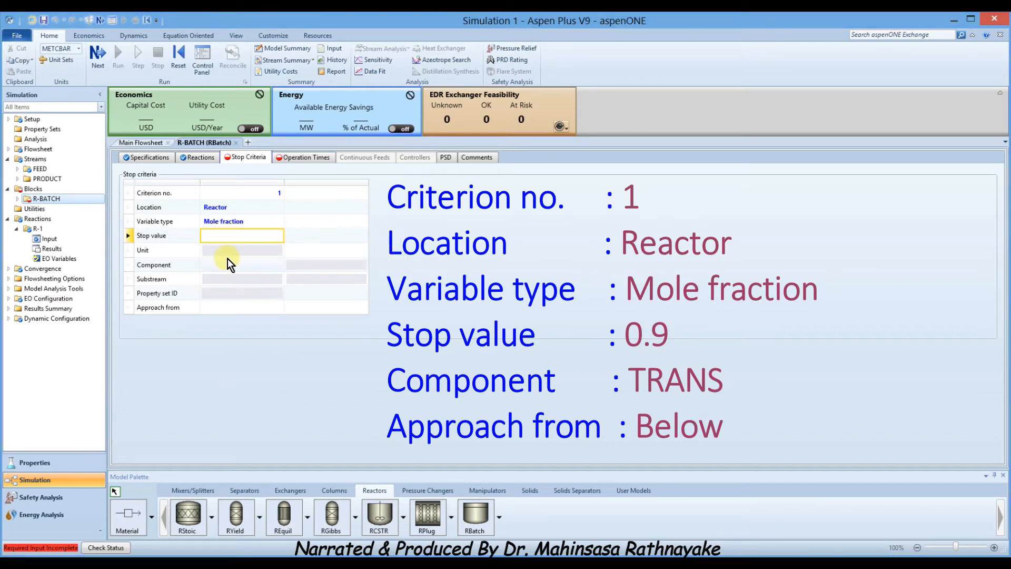
type("0.9")
left_click(227, 261)
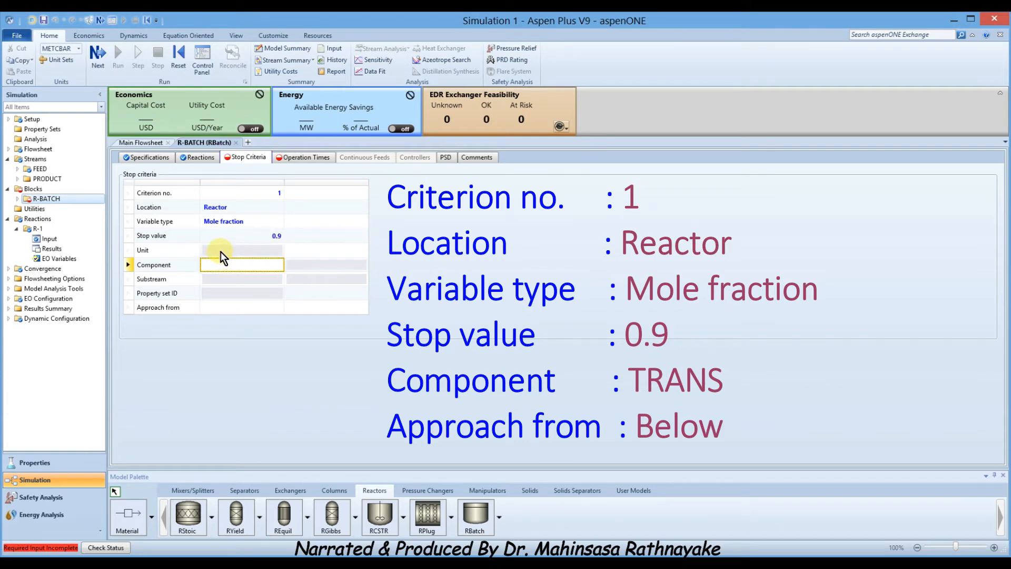
left_click(280, 263)
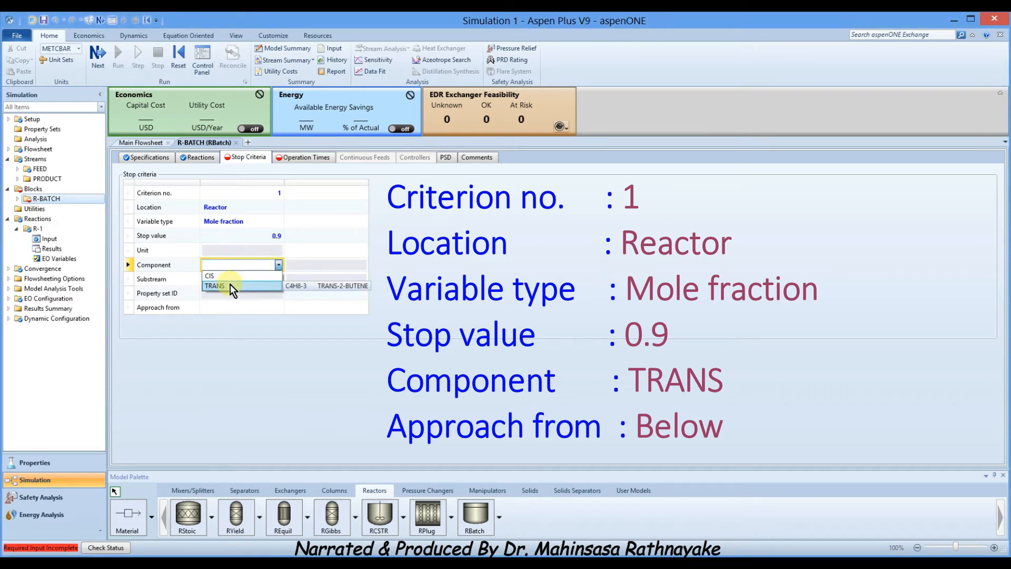
left_click(229, 284)
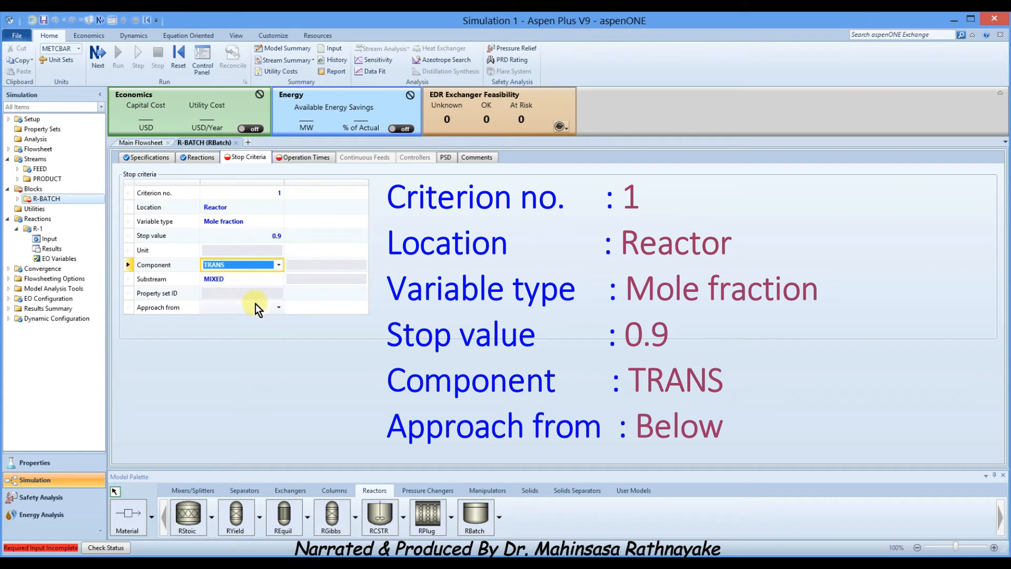
left_click(277, 311)
left_click(277, 310)
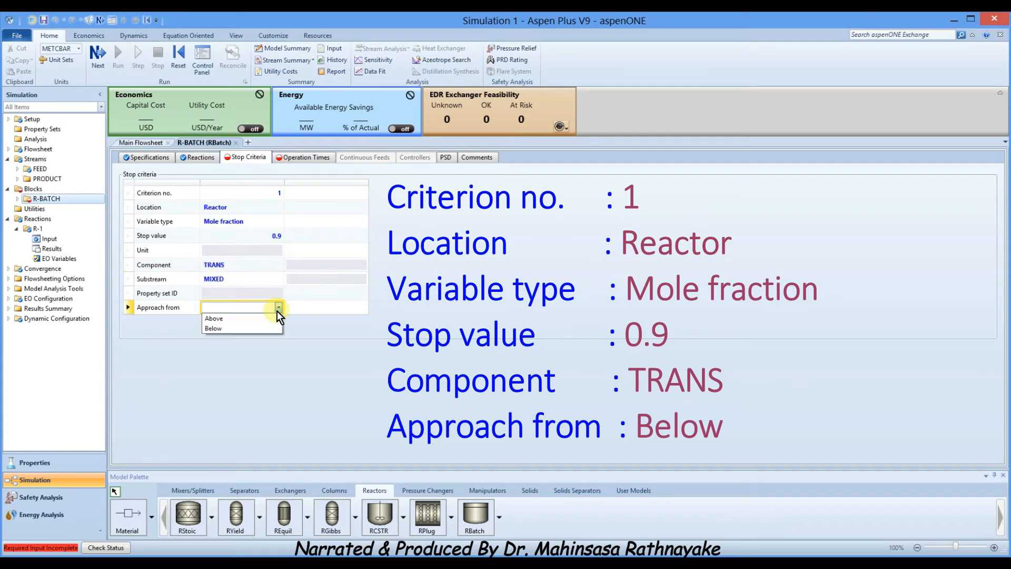
left_click(247, 329)
left_click(265, 341)
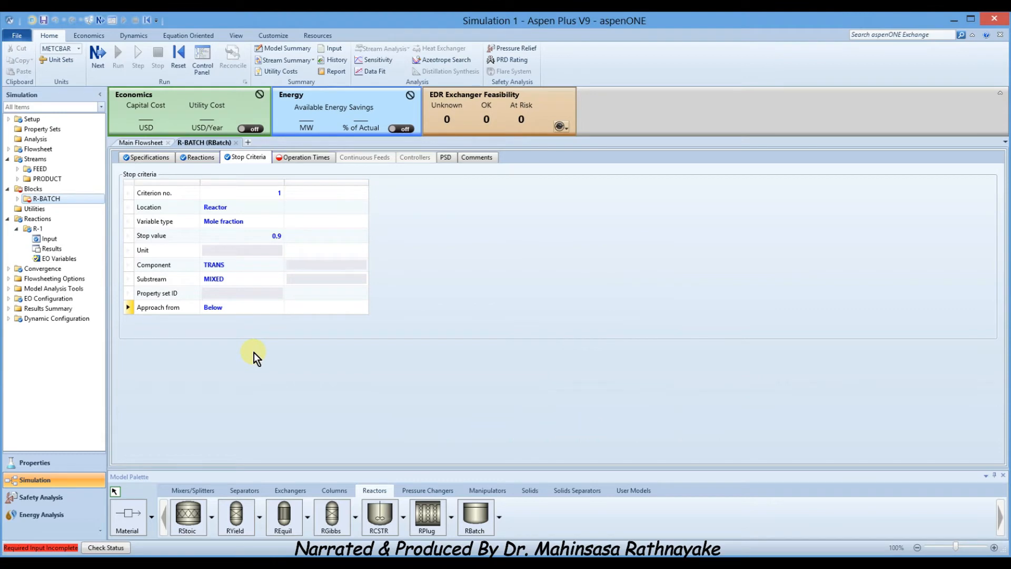
- Set the R-BATCH total cycle time and the maximum calculation time to 1 hr each
left_click(311, 159)
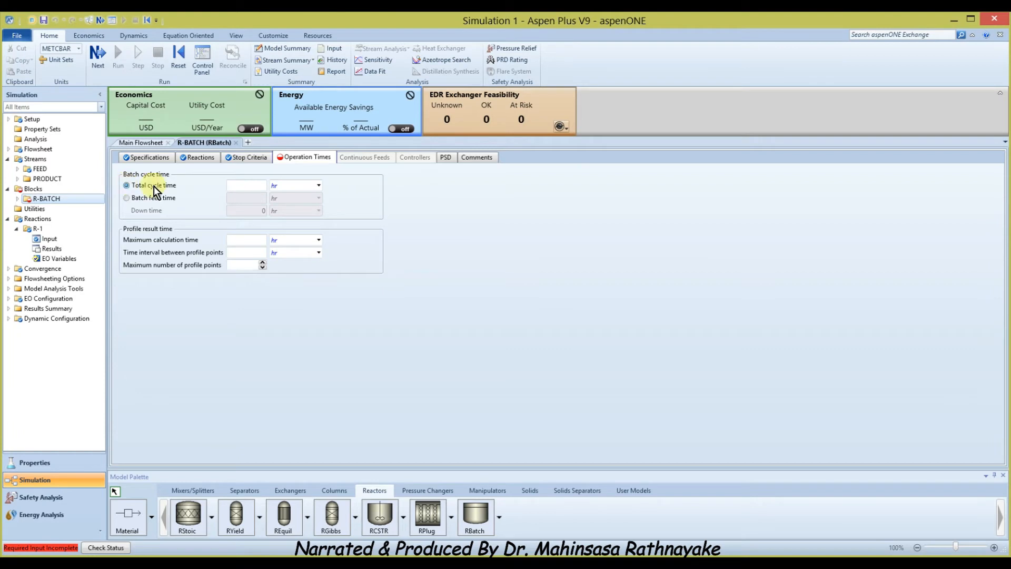
left_click(240, 185)
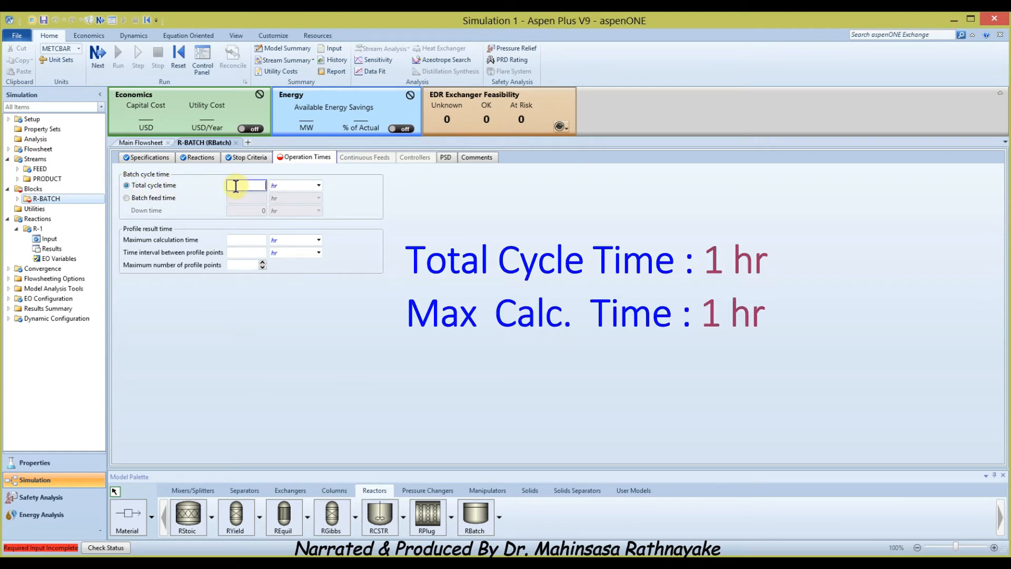
type("1")
left_click(236, 188)
left_click(258, 241)
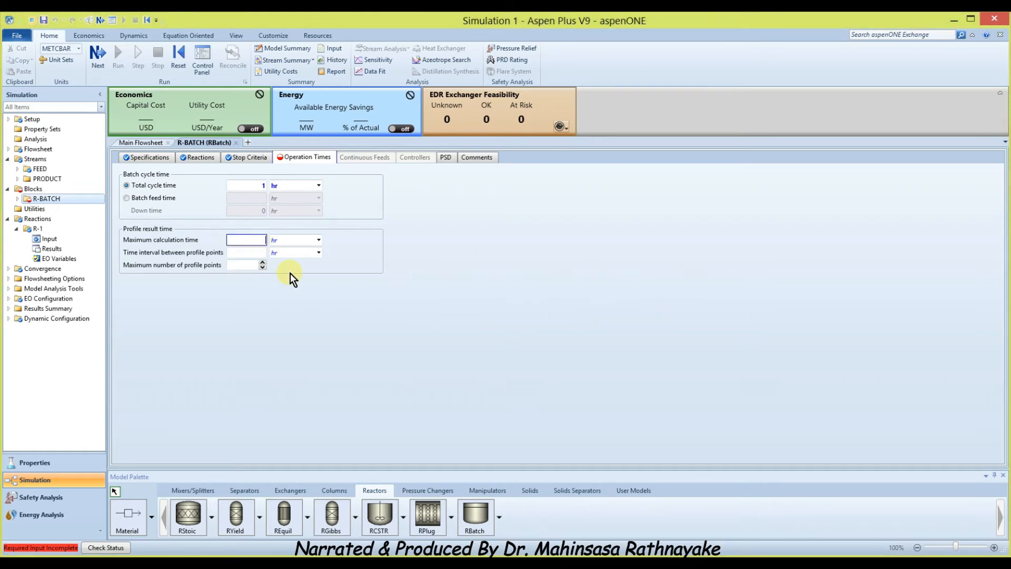
key("Return")
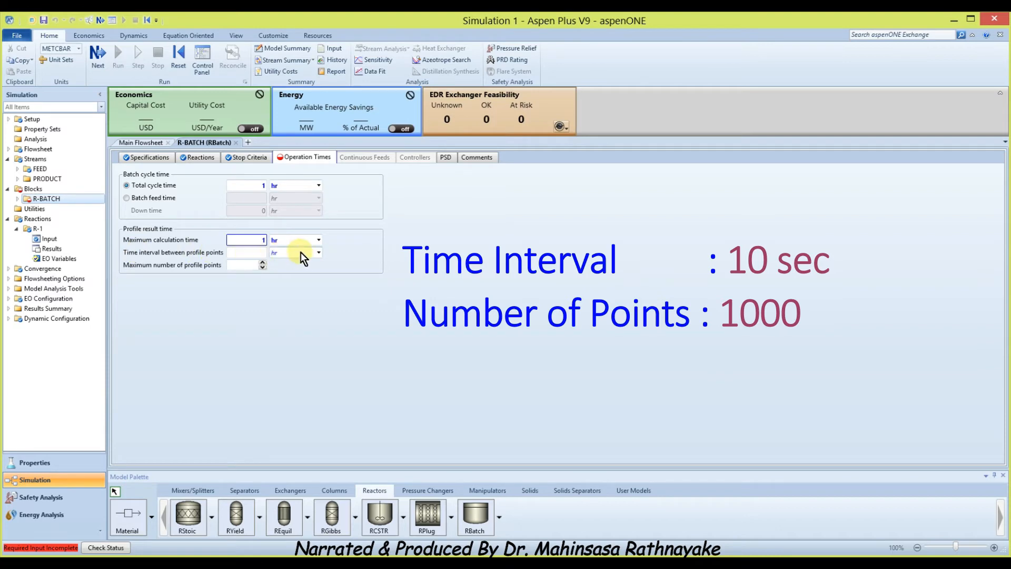
- Set the time interval between R-BATCH profile points to 10 sec and the maximum number of profile points to 1000
left_click(319, 253)
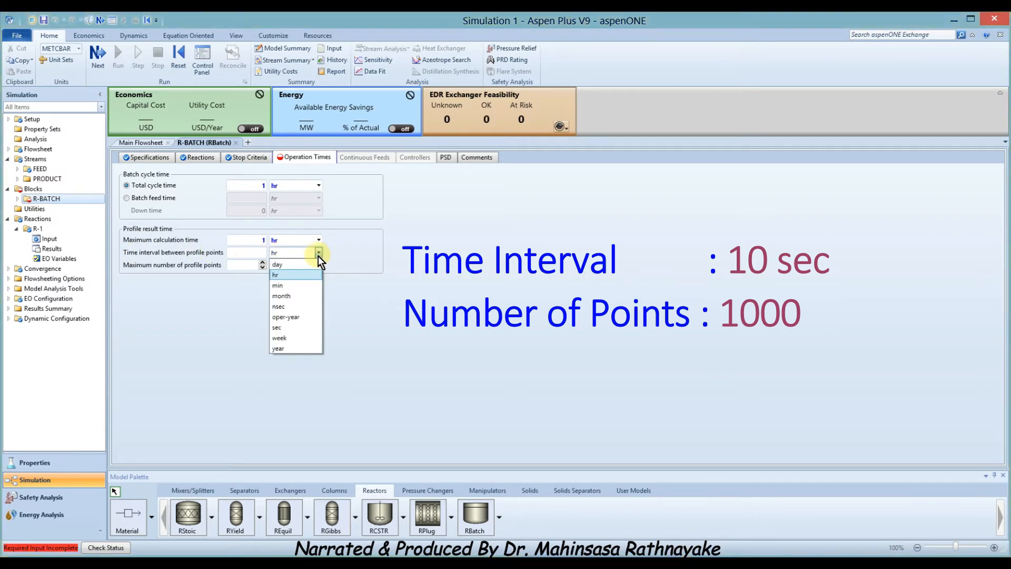
left_click(280, 328)
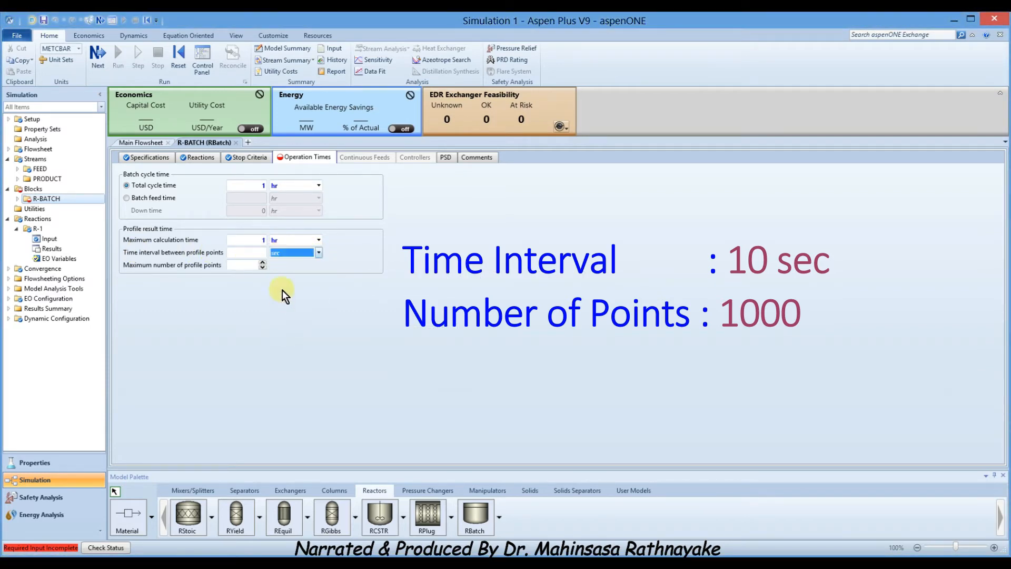
left_click(258, 254)
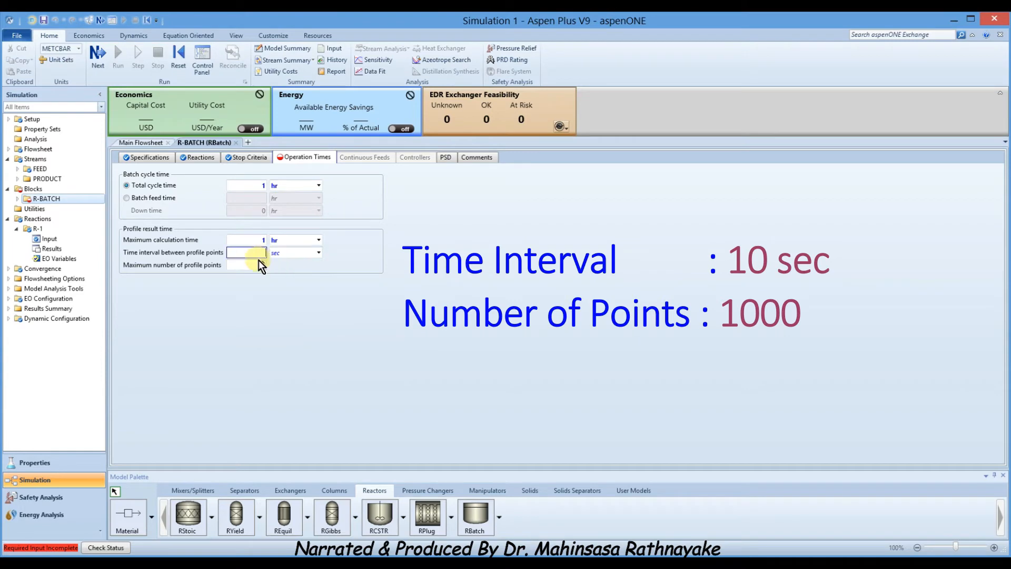
type("10")
left_click(300, 345)
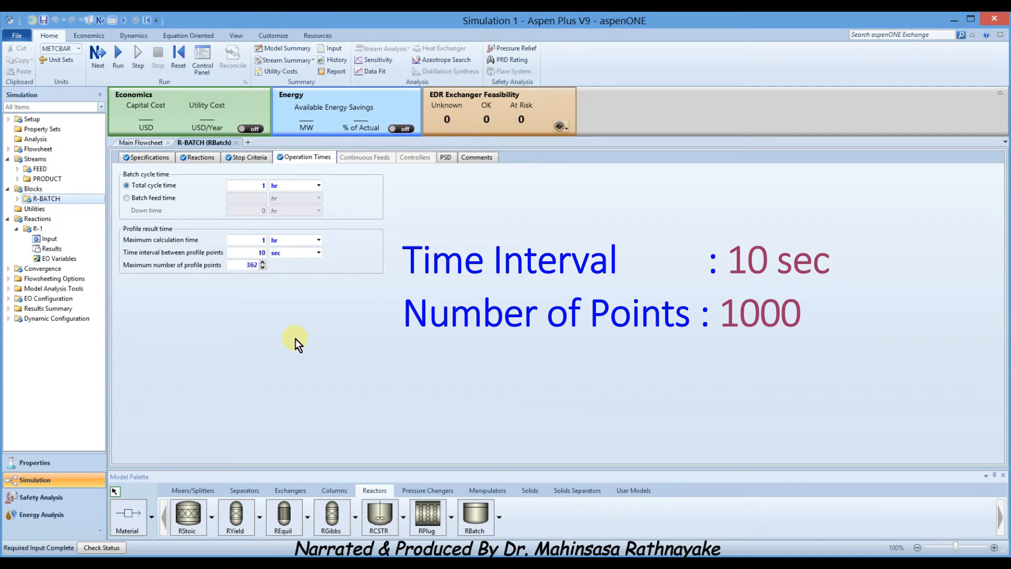
left_click(254, 266)
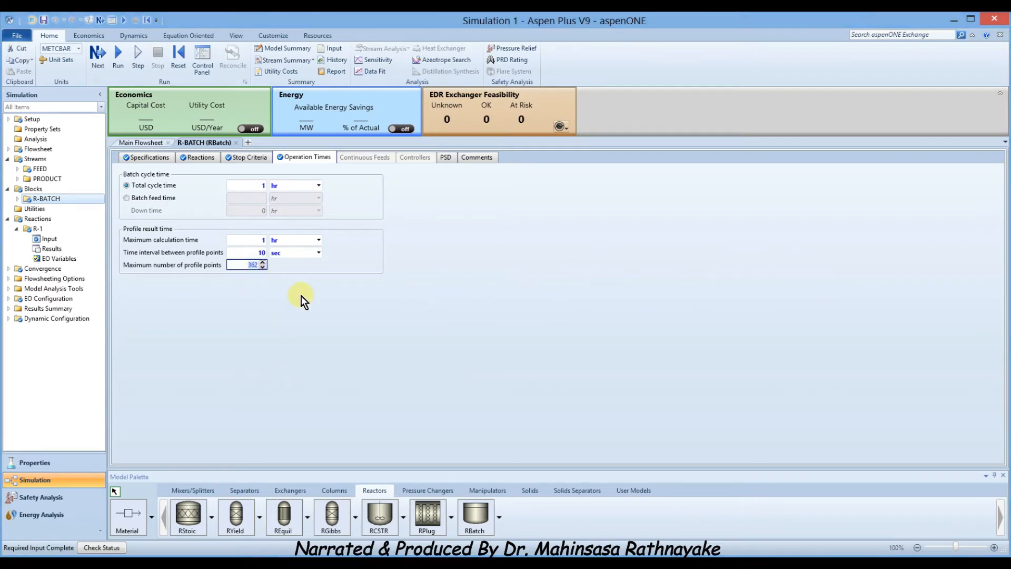
type("1000")
key("Return")
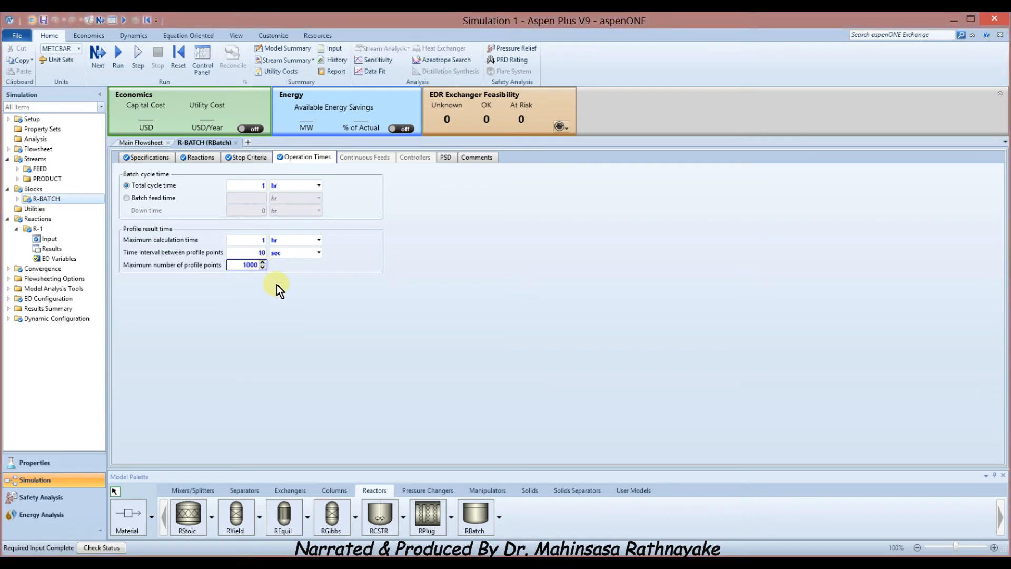
left_click(255, 309)
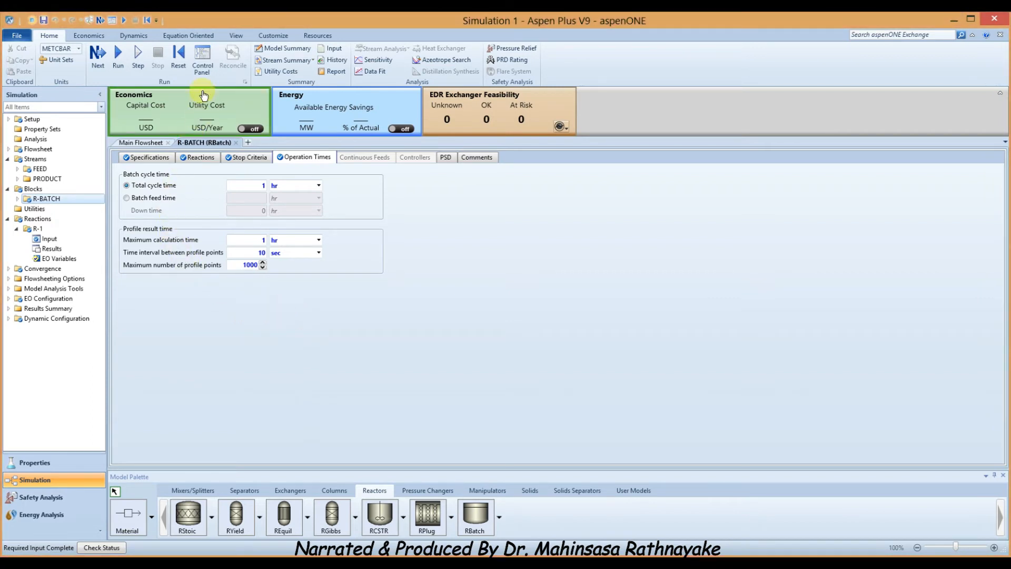
- Run the simulation from the Control Panel view and open the composition profiles of R-BATCH
left_click(198, 60)
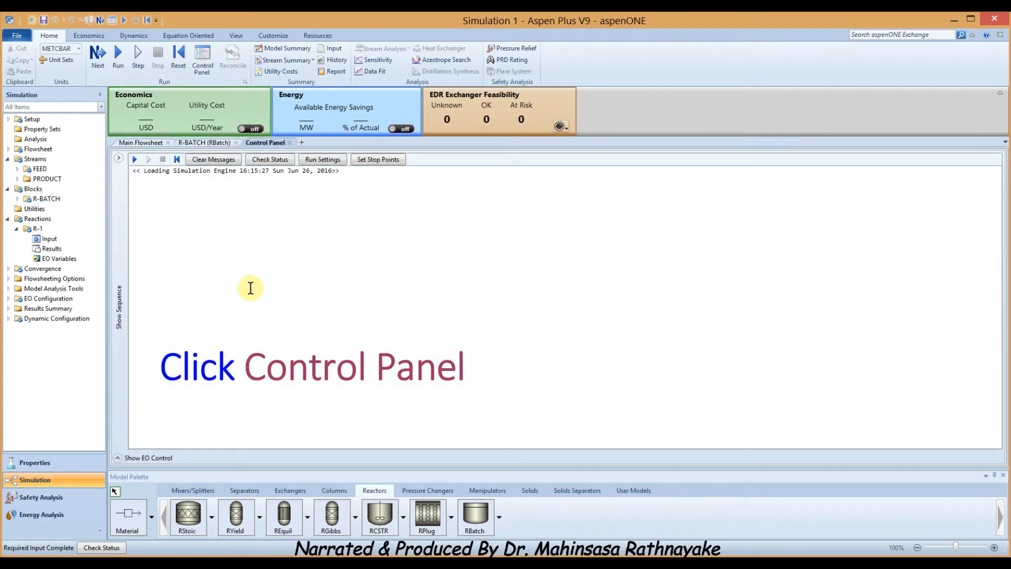
left_click(116, 61)
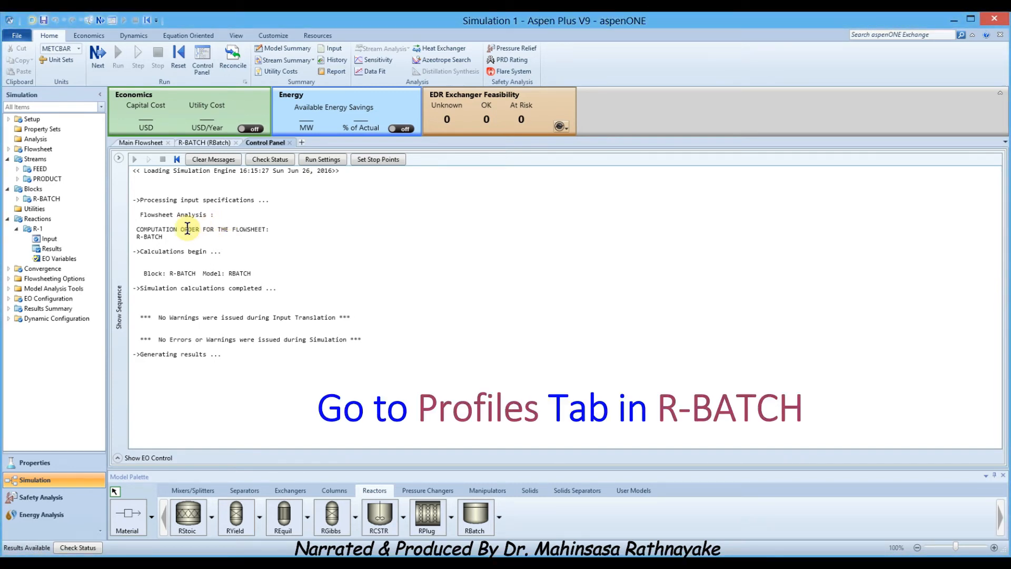
left_click(17, 198)
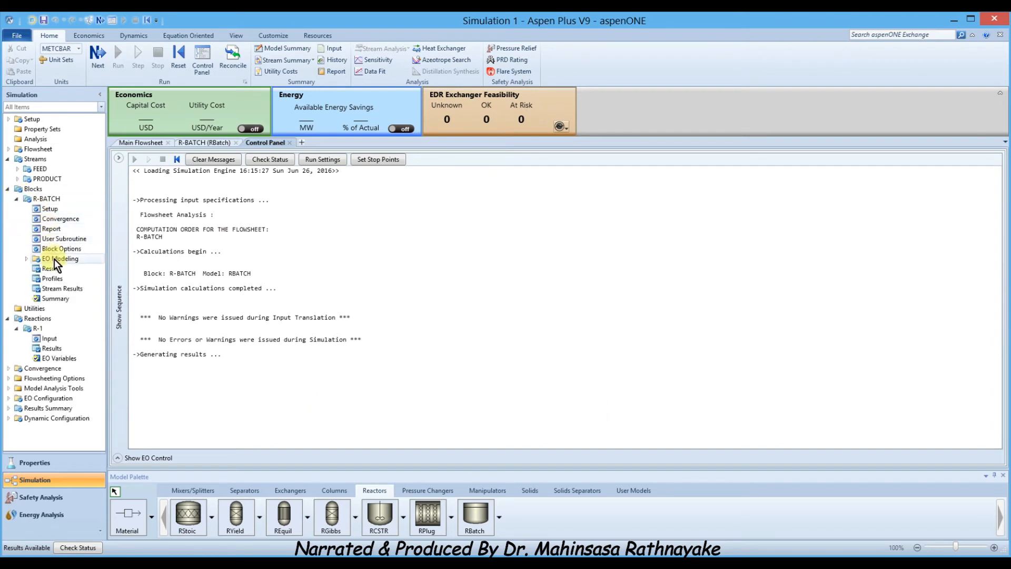
double_click(54, 279)
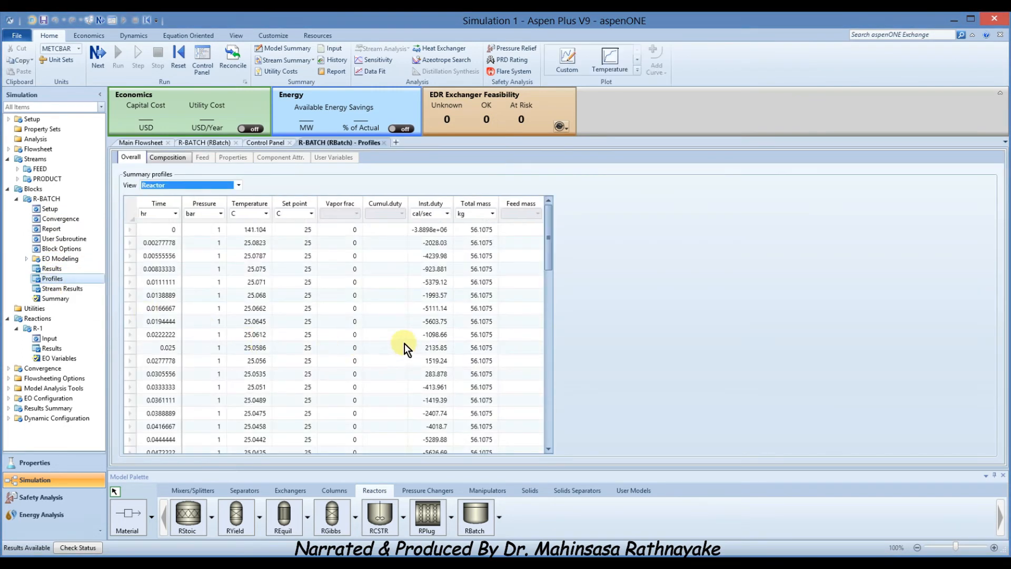
left_click(168, 159)
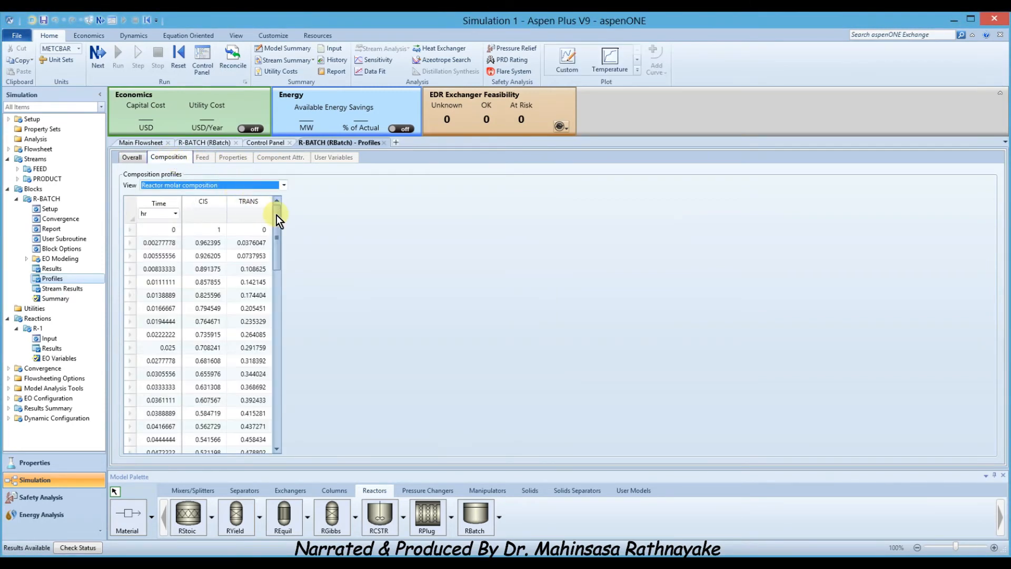
- Display the composition profile's time in min and check the time at the final row, where TRANS meets the stop value
left_click_drag(276, 215, 281, 399)
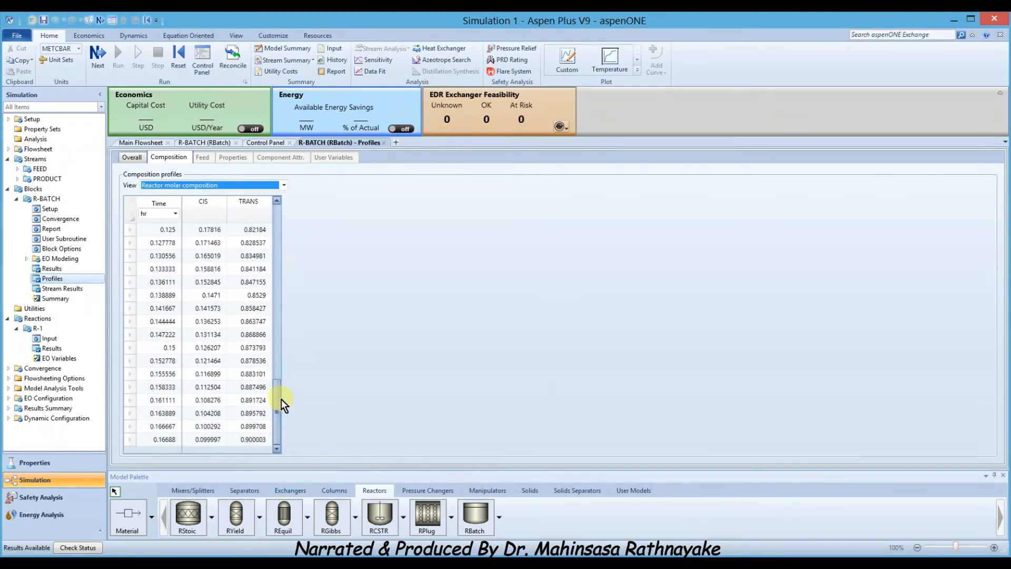
left_click(261, 440)
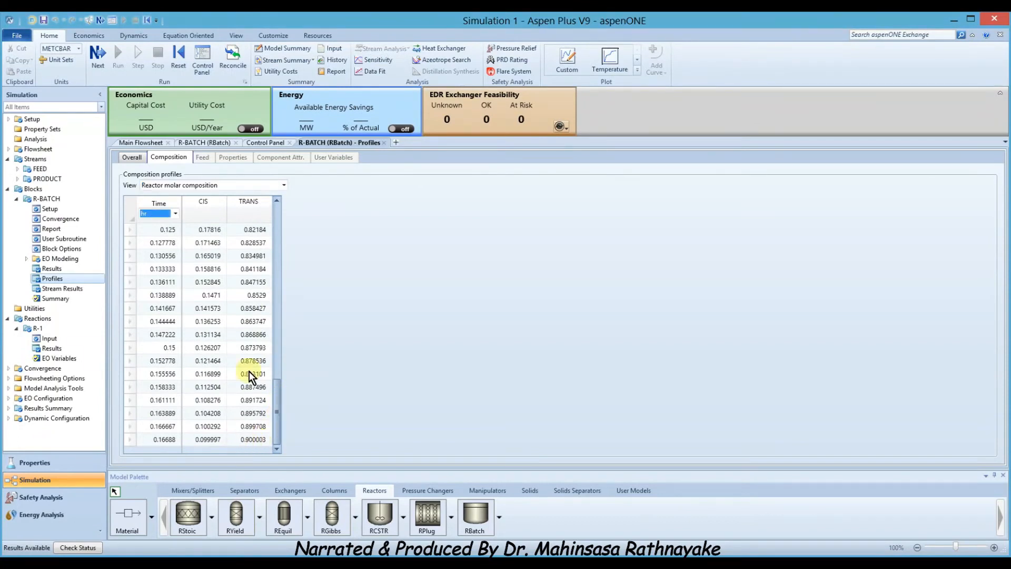
left_click(177, 212)
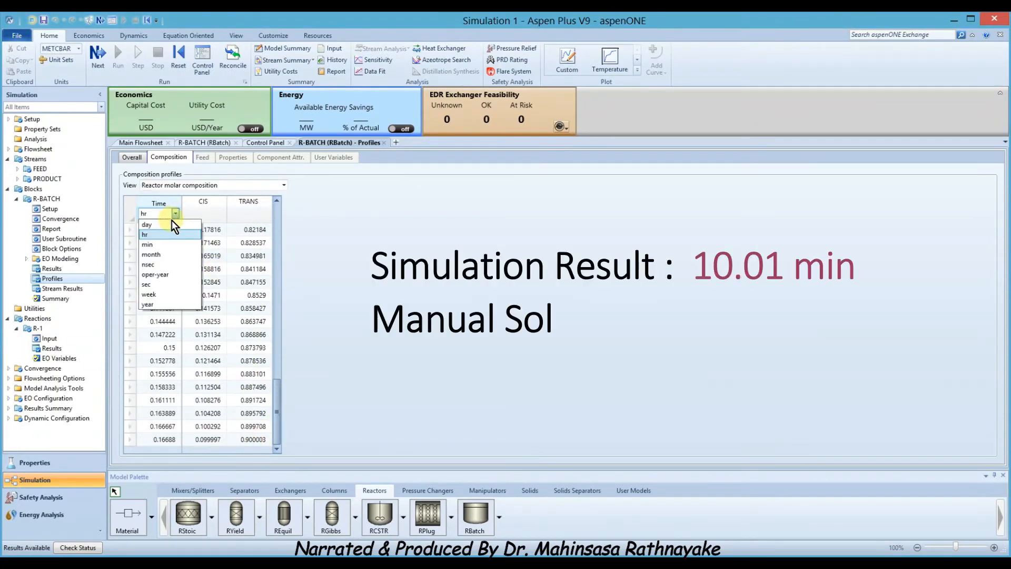
left_click(159, 248)
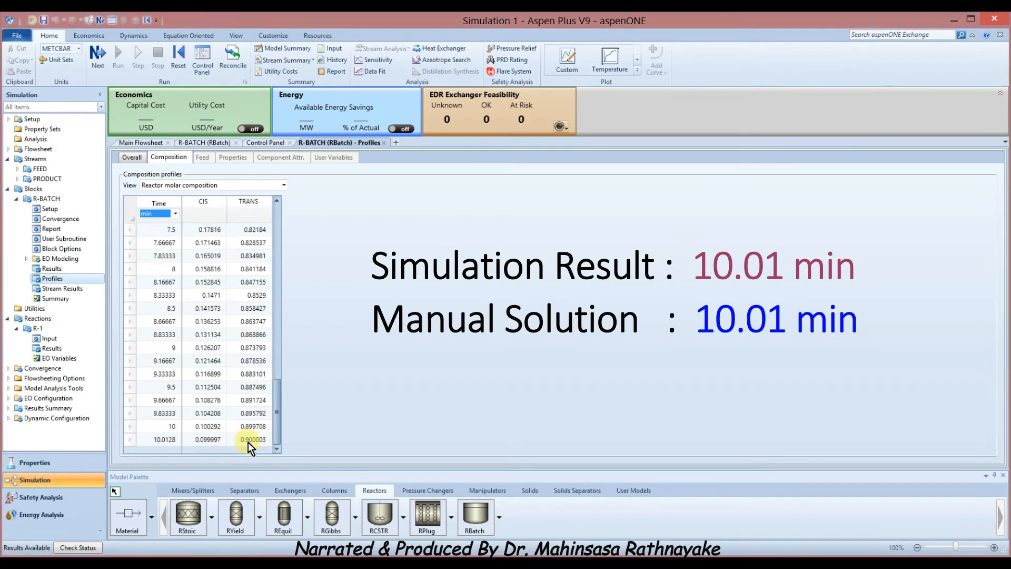
left_click(156, 439)
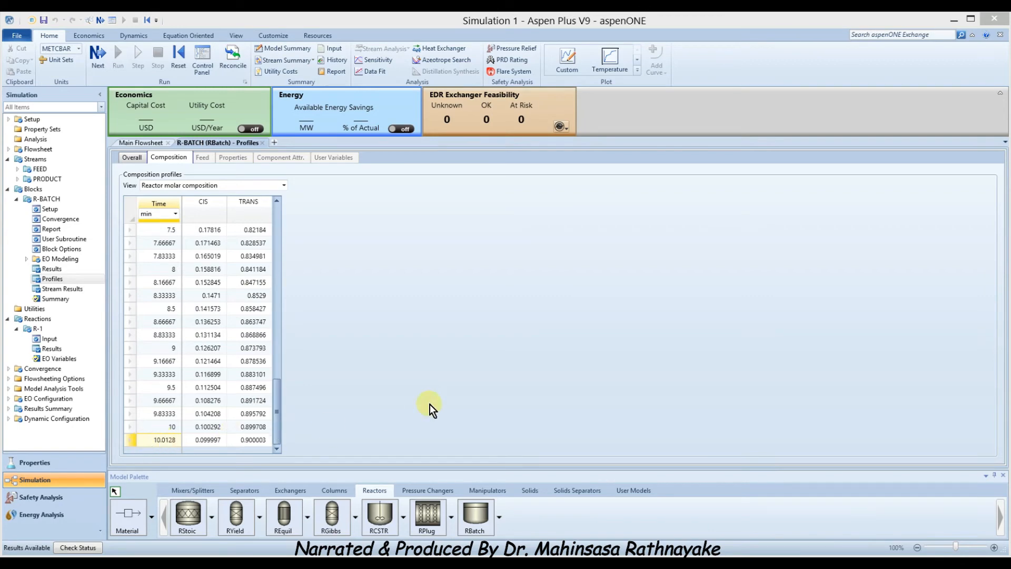
- Plot the reactor molar composition of both CIS and TRANS against time, and close the plot after examining it
left_click(636, 60)
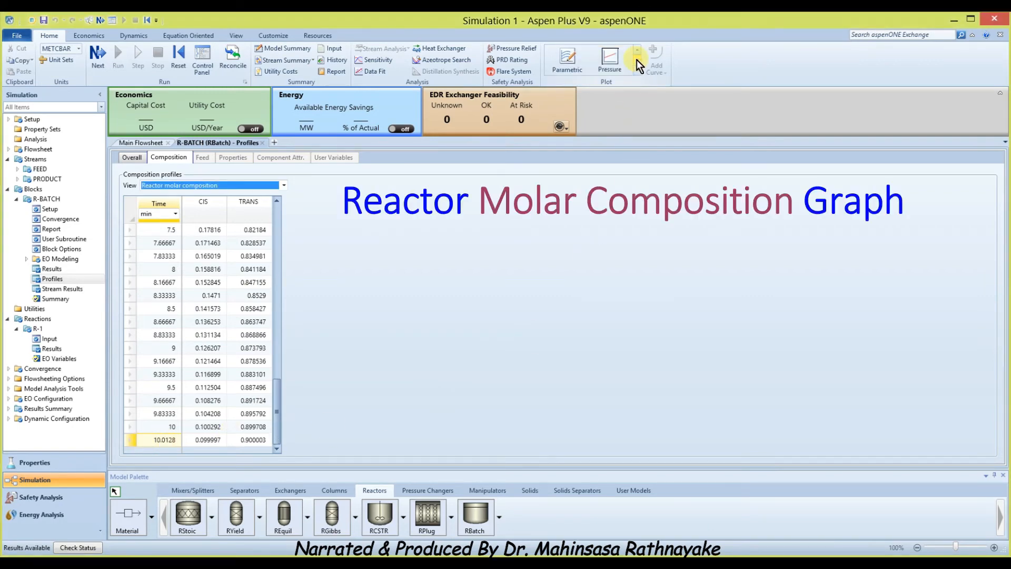
left_click(637, 59)
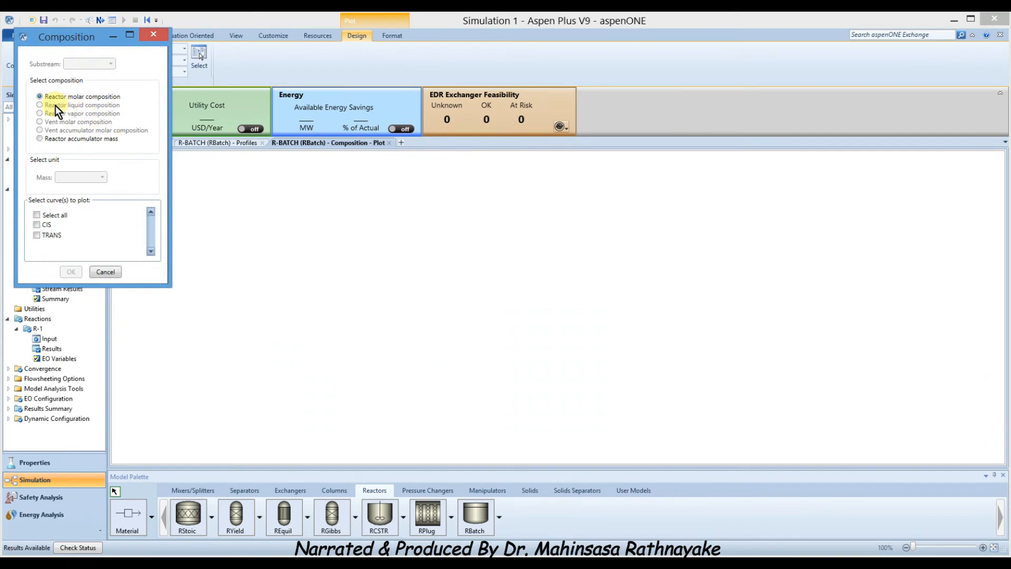
left_click(37, 216)
left_click(72, 271)
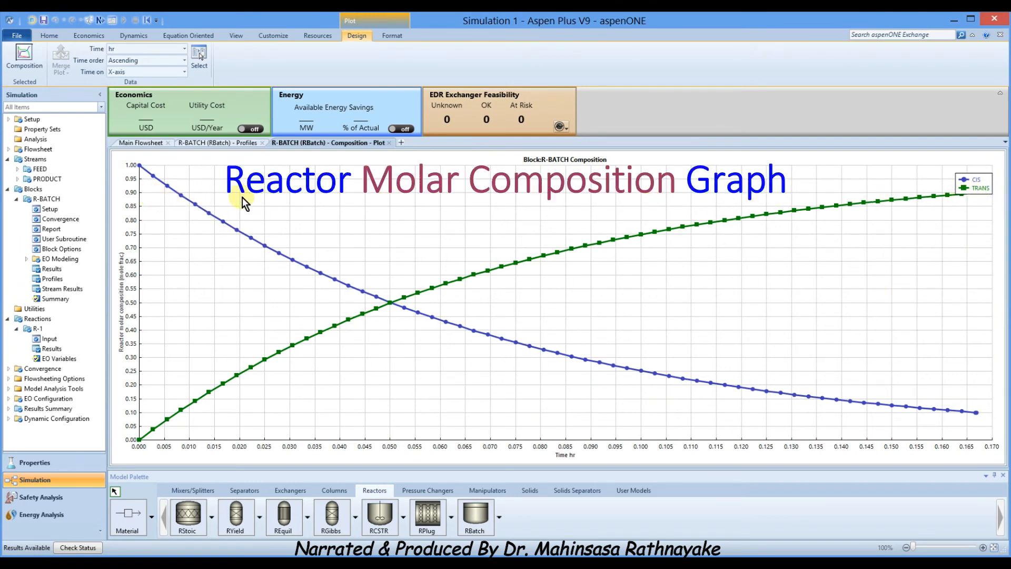
mouse_move(963, 195)
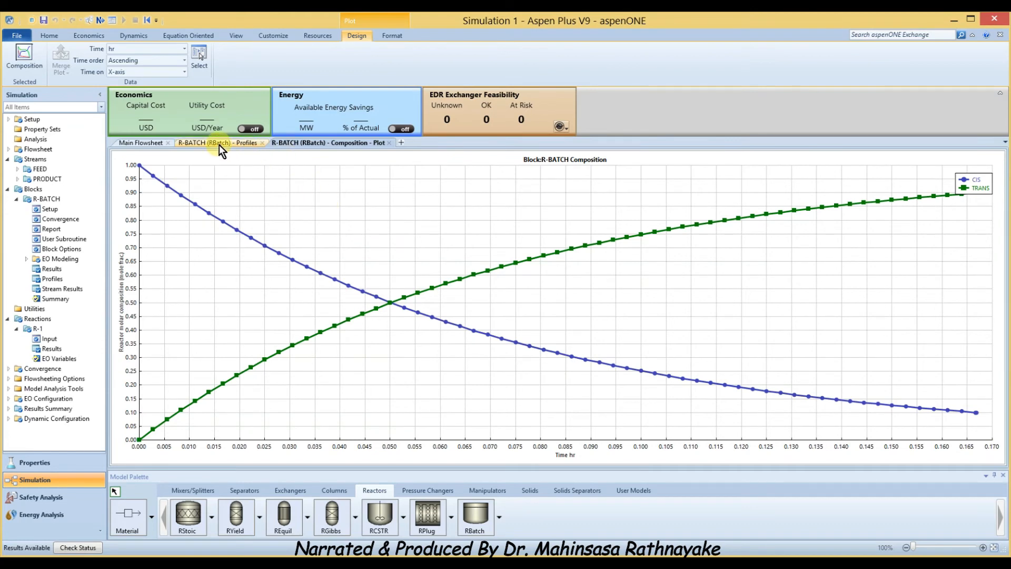
left_click(389, 143)
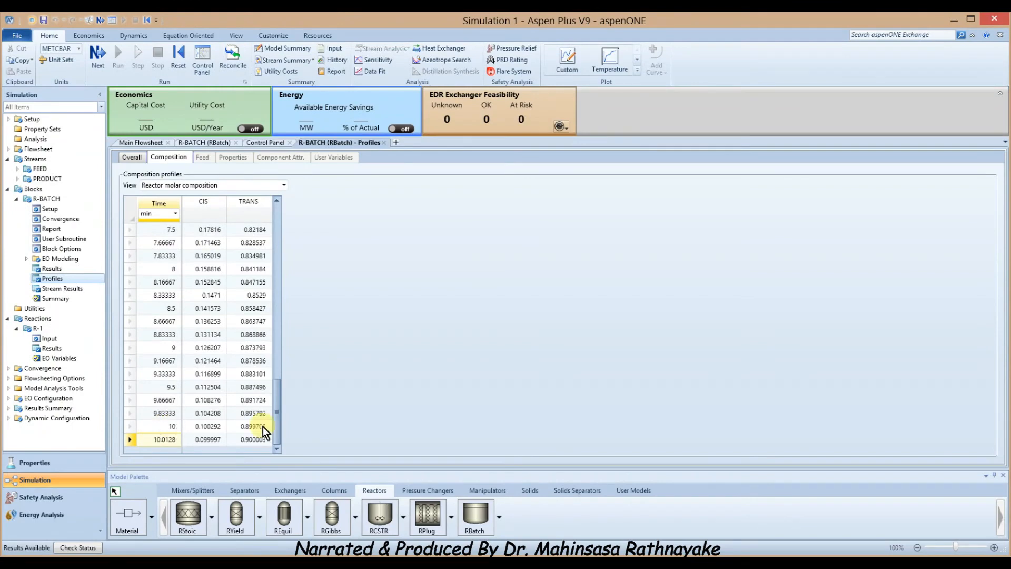
- Change the stop value of R-BATCH's stop criterion 1 to 0.99
left_click(68, 209)
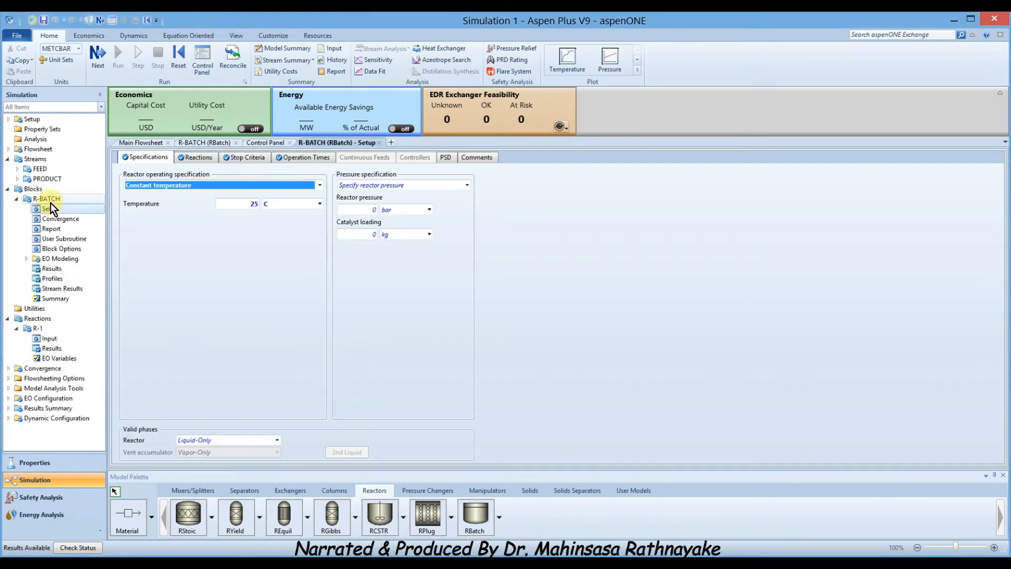
left_click(243, 157)
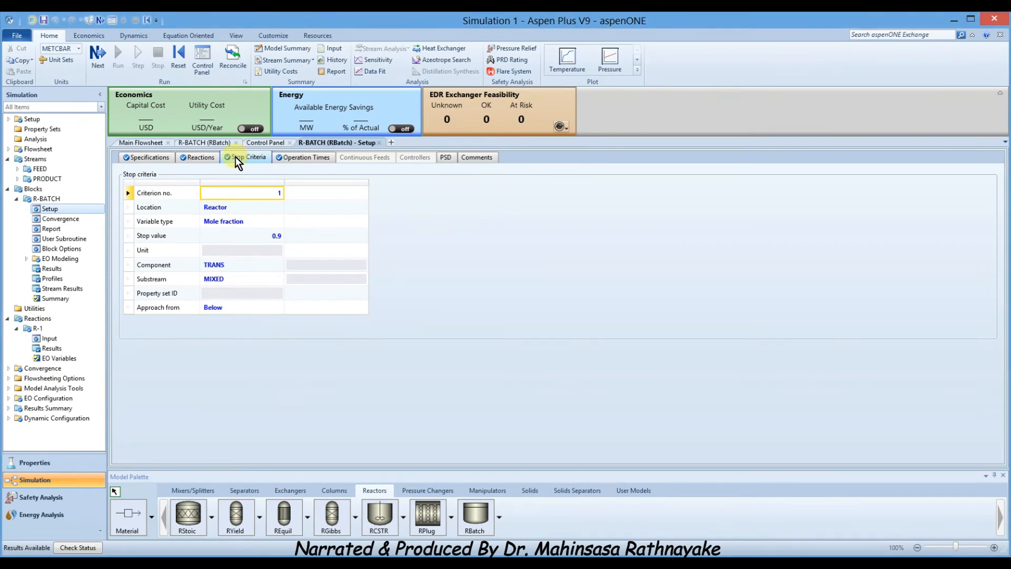
left_click(276, 237)
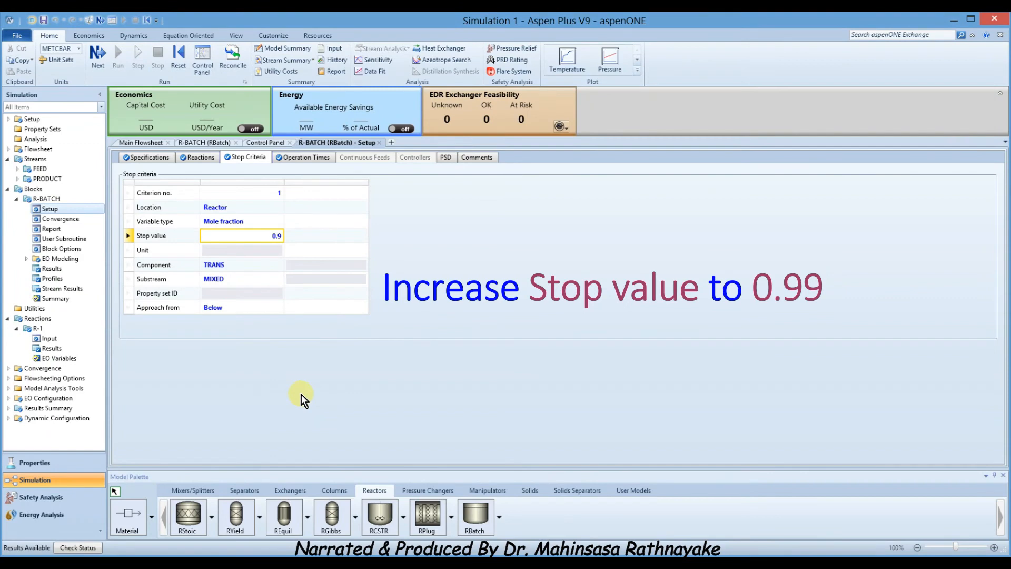
key("BackSpace")
type("0")
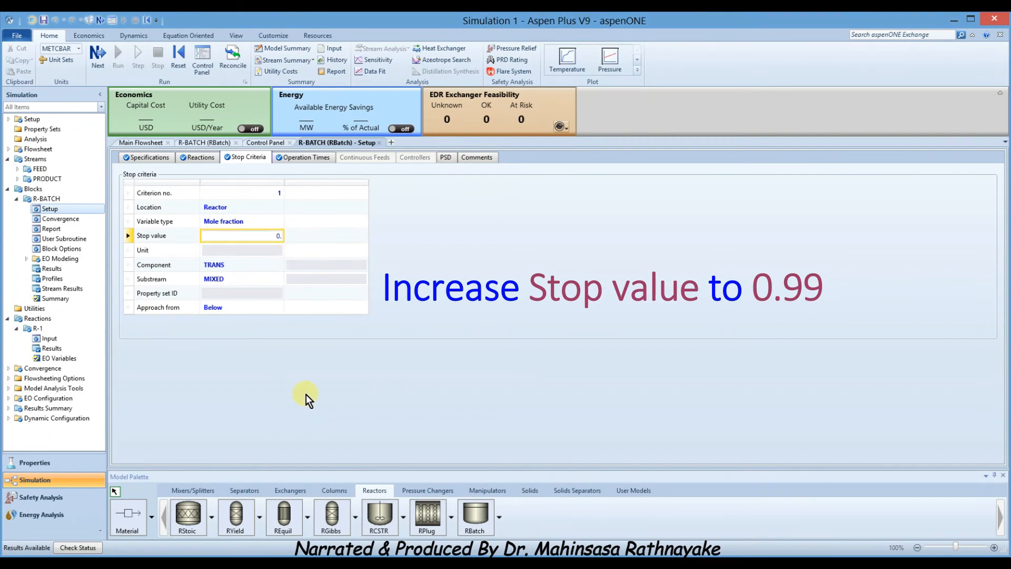
type(".99")
key("Return")
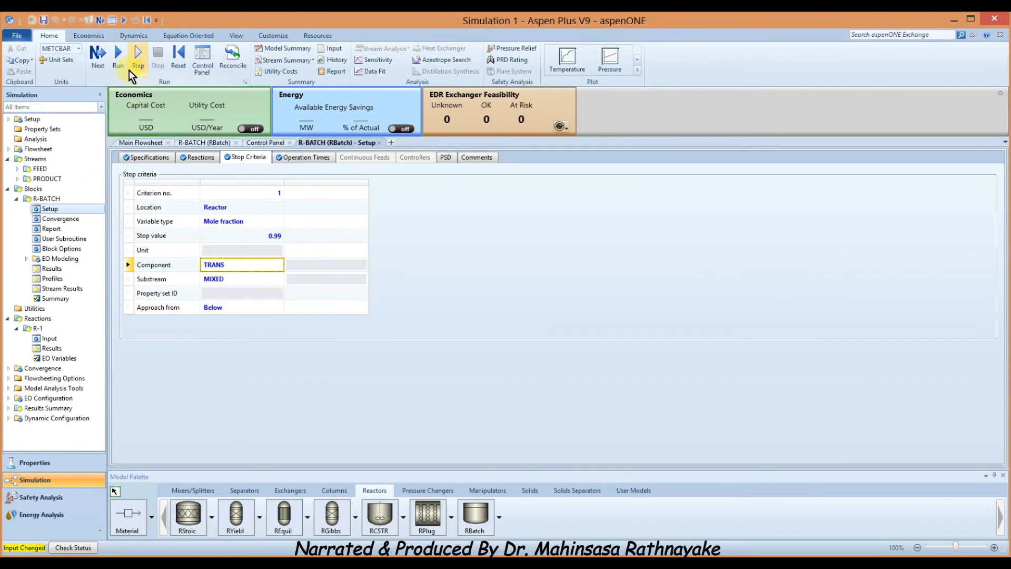
- Rerun the simulation with the changed stop criterion and reopen the R-BATCH composition profiles
left_click(195, 62)
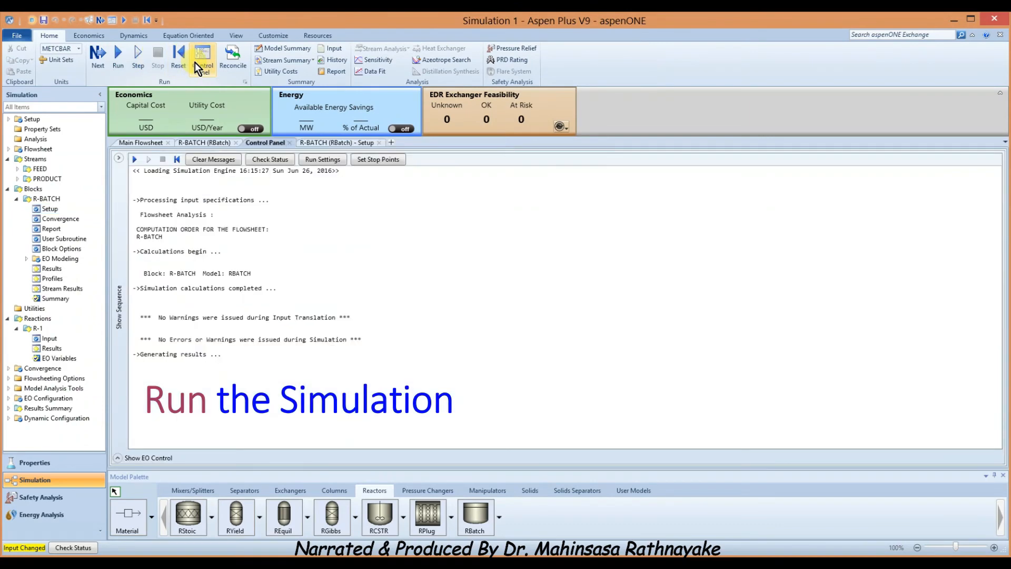
left_click(119, 58)
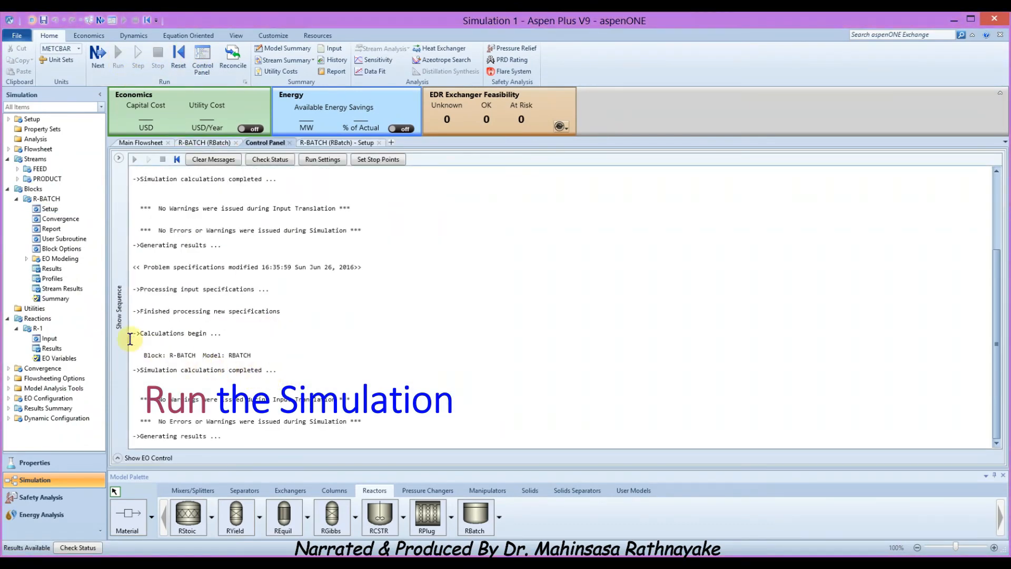
double_click(51, 279)
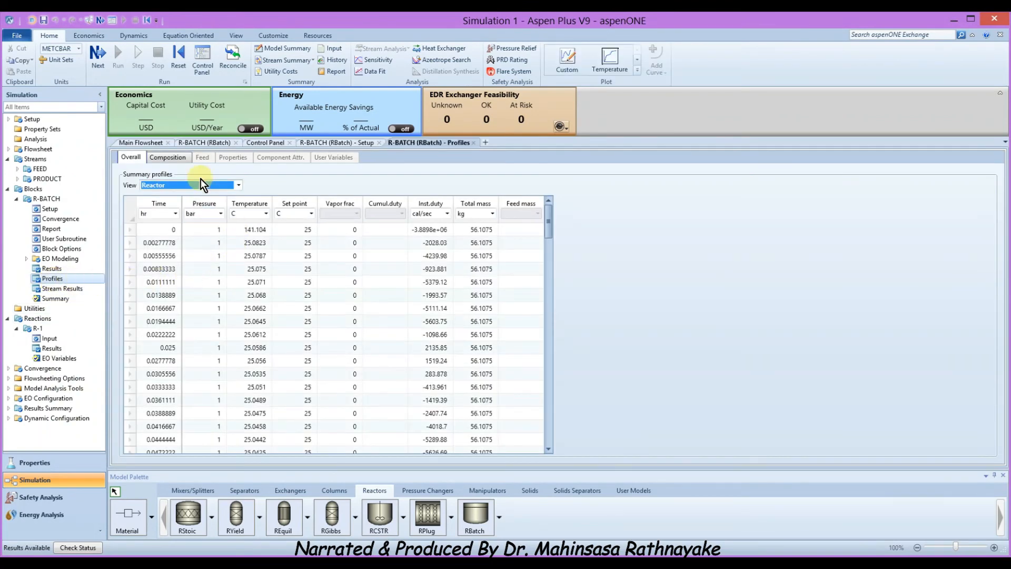
left_click(179, 158)
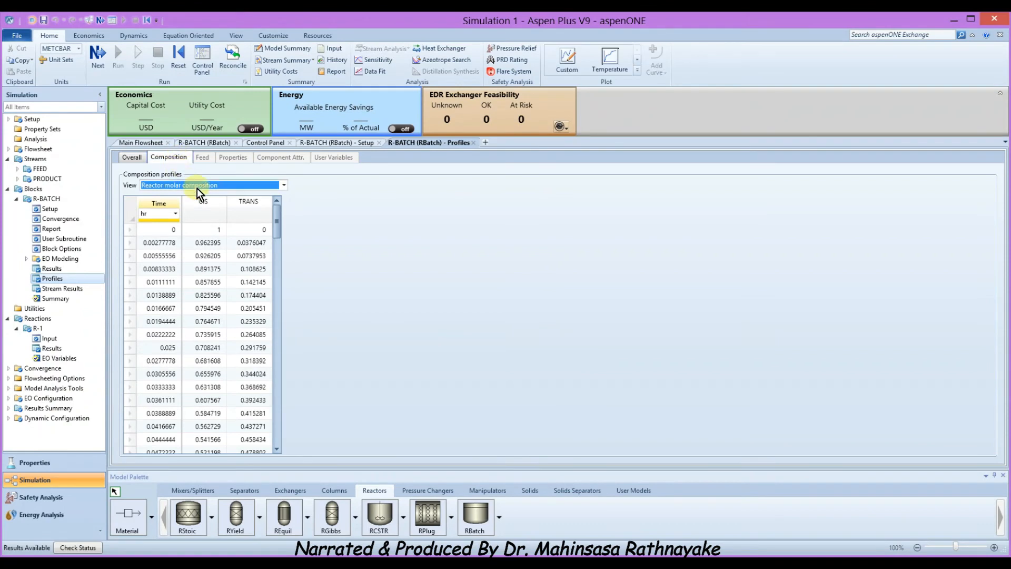
- Display the R-BATCH composition profile's time in min and check the time at the final row for the 0.99 stop value
left_click(175, 213)
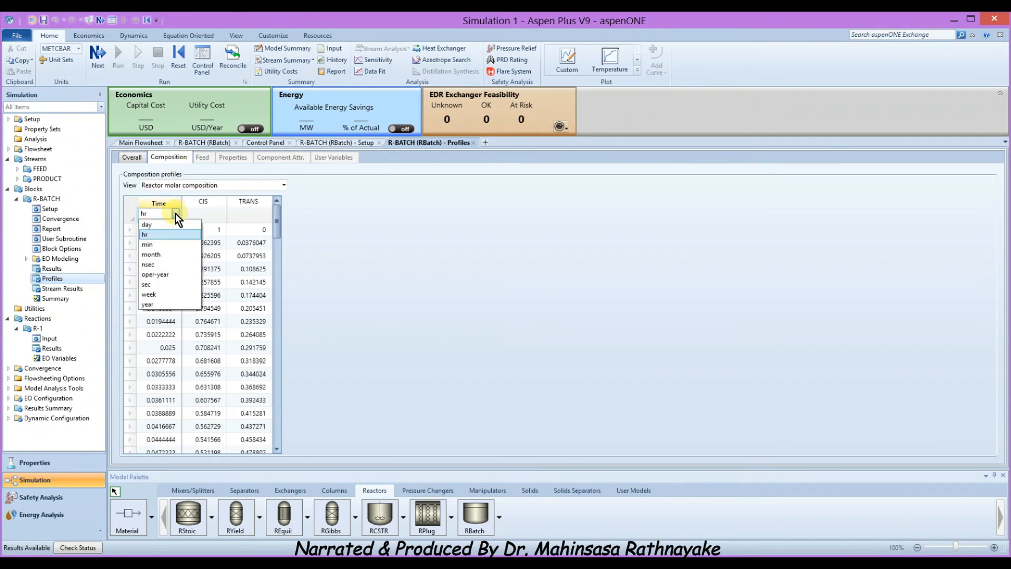
left_click(166, 244)
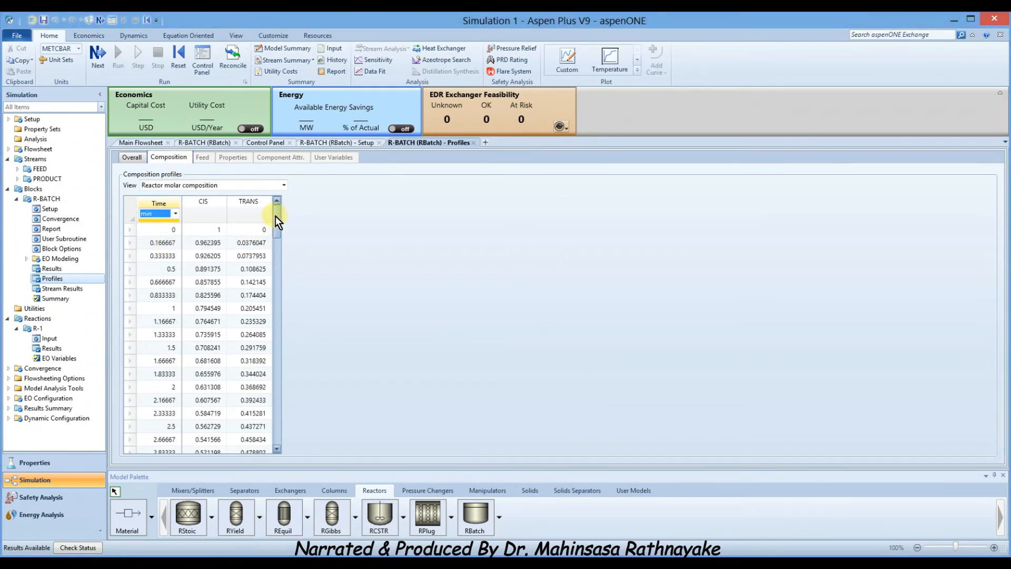
left_click_drag(275, 216, 282, 425)
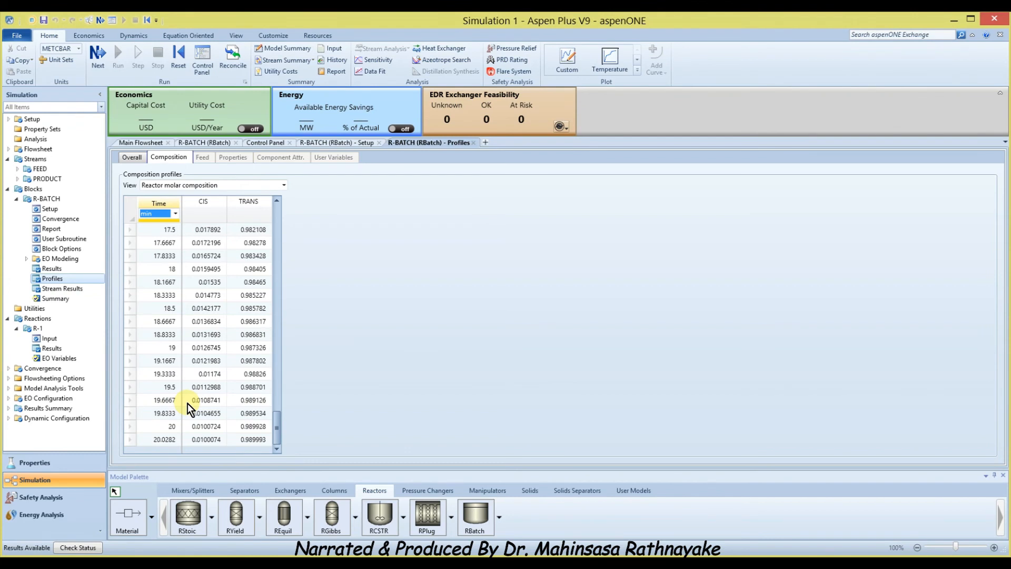
- Set the kinetic factor k of the CIS to TRANS reaction in R-1 to 0.1
left_click(41, 337)
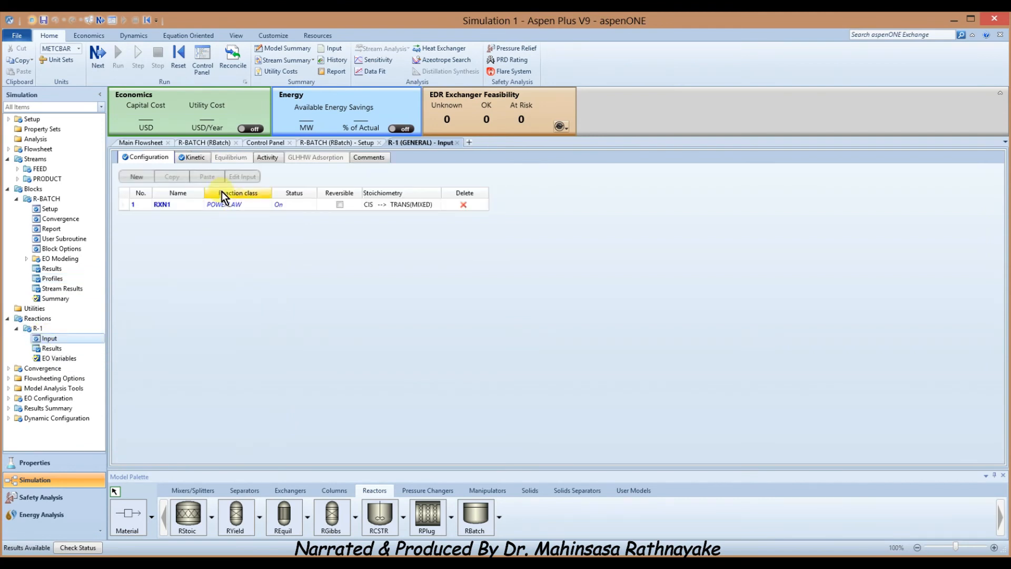
left_click(195, 158)
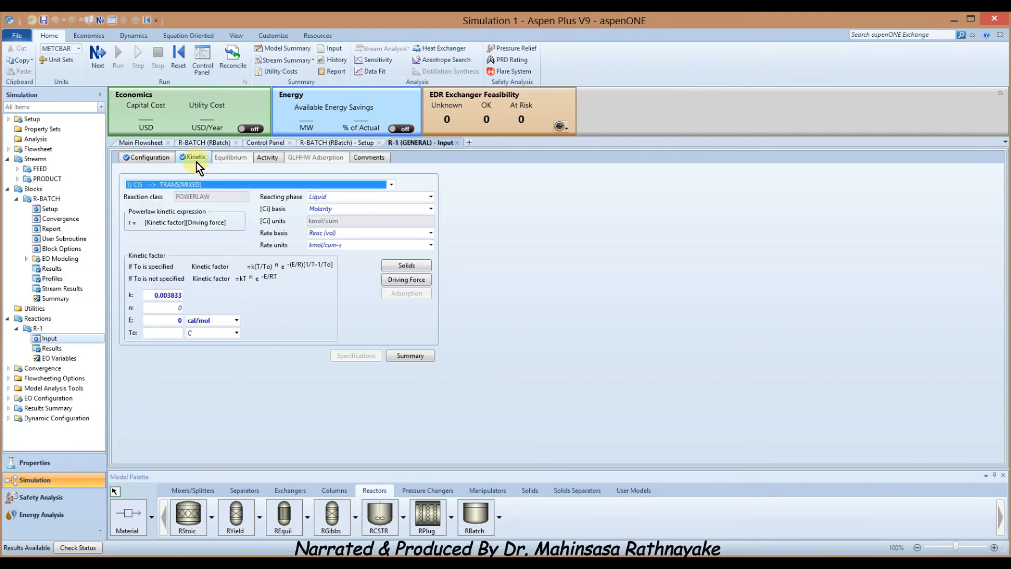
left_click(158, 295)
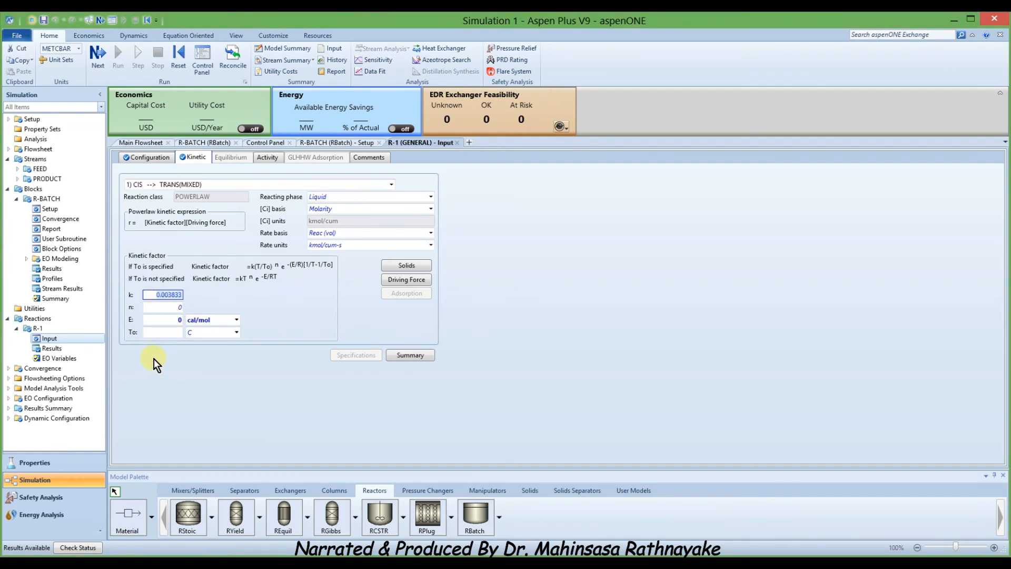
type("0.")
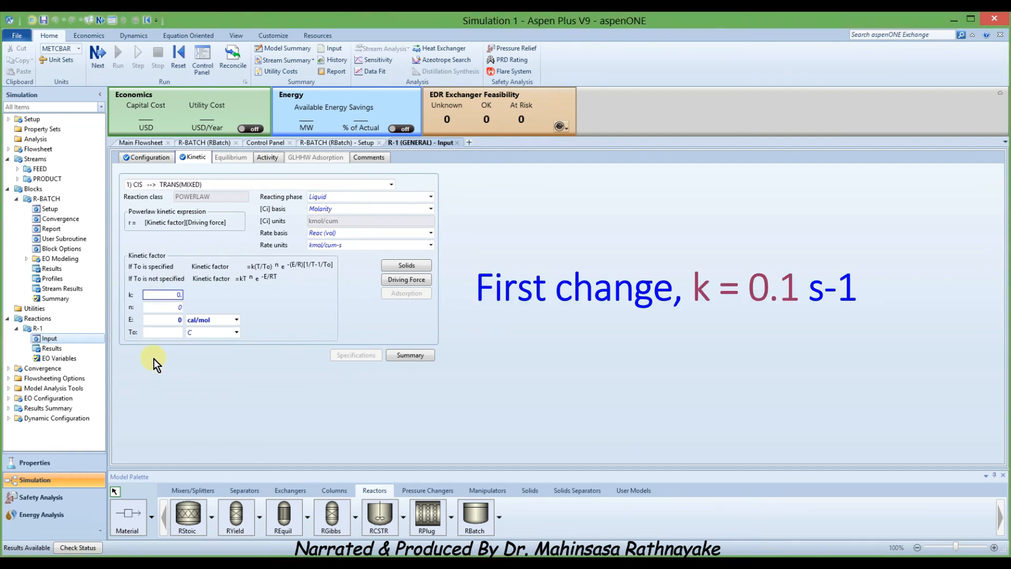
type("1")
key("Return")
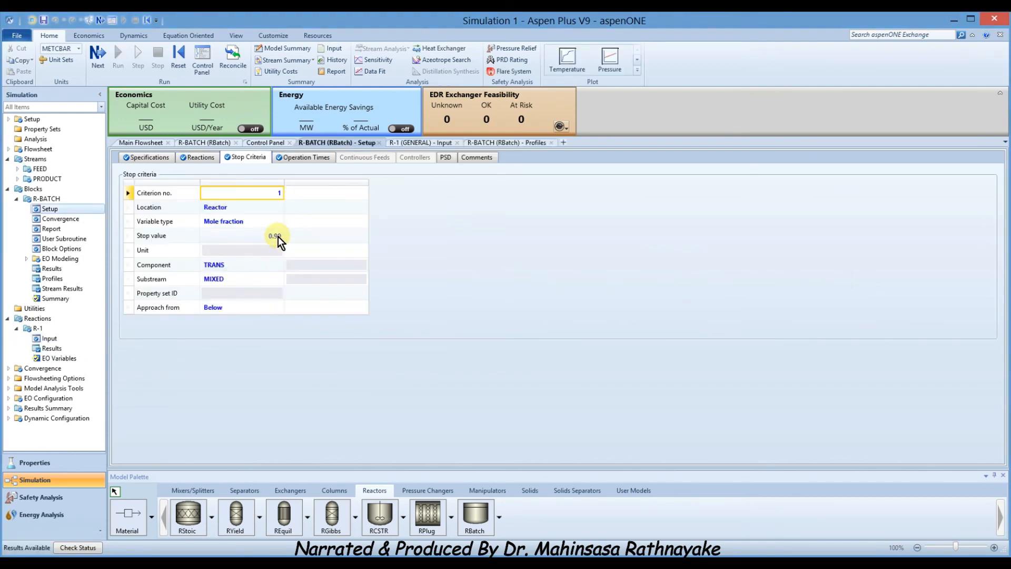
- Change the stop value of R-BATCH's stop criterion 1 back to 0.9
left_click(276, 236)
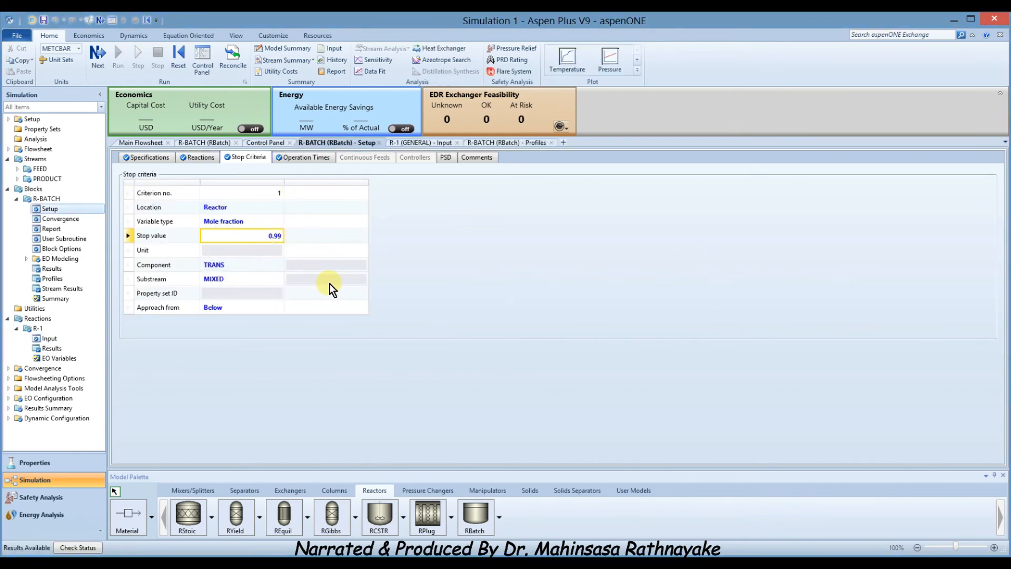
type("0.9")
key("Return")
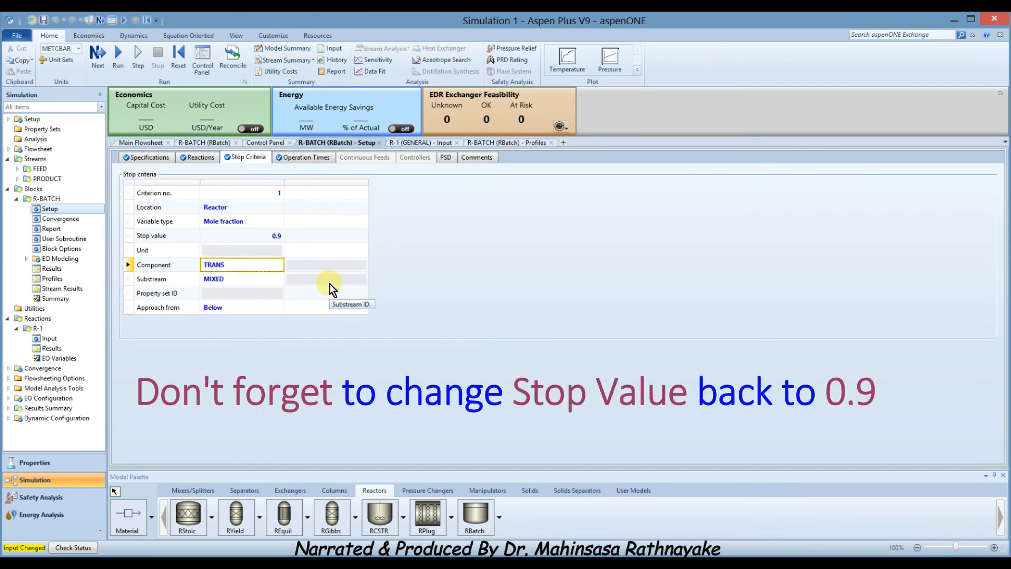
left_click(306, 405)
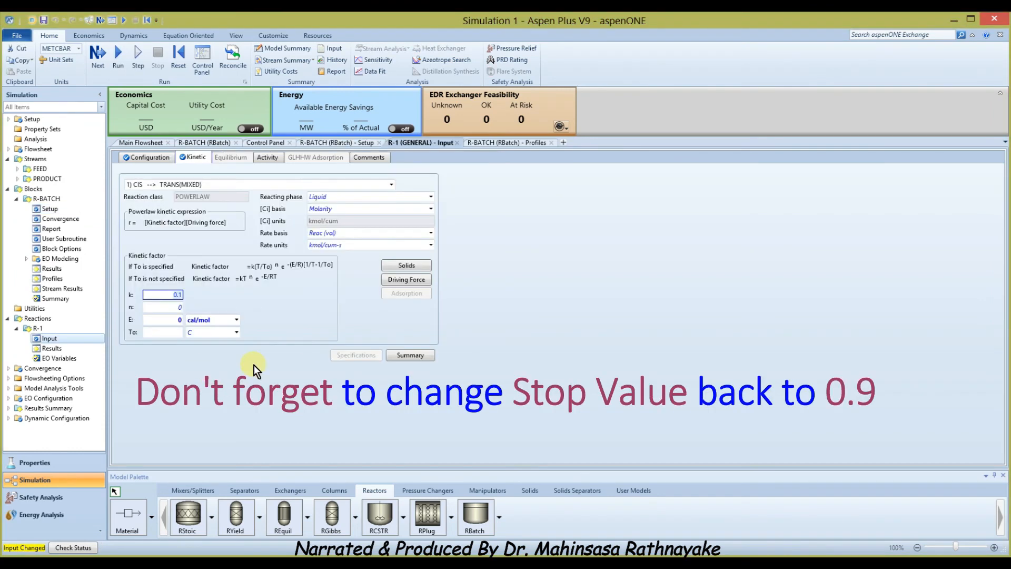
- Run the simulation with the new k and stop value, and display the R-BATCH composition profile's time in sec
left_click(254, 365)
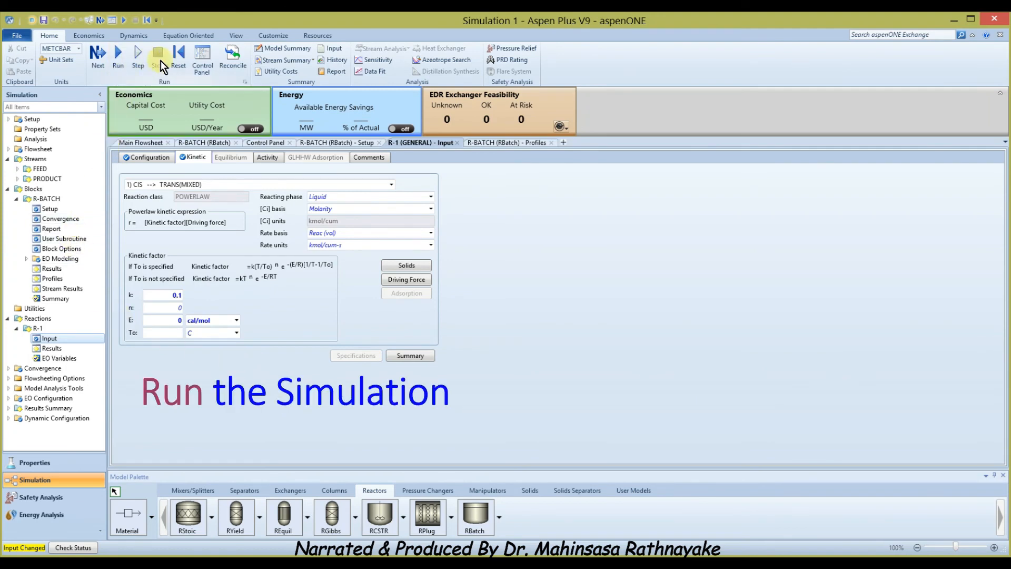
left_click(118, 56)
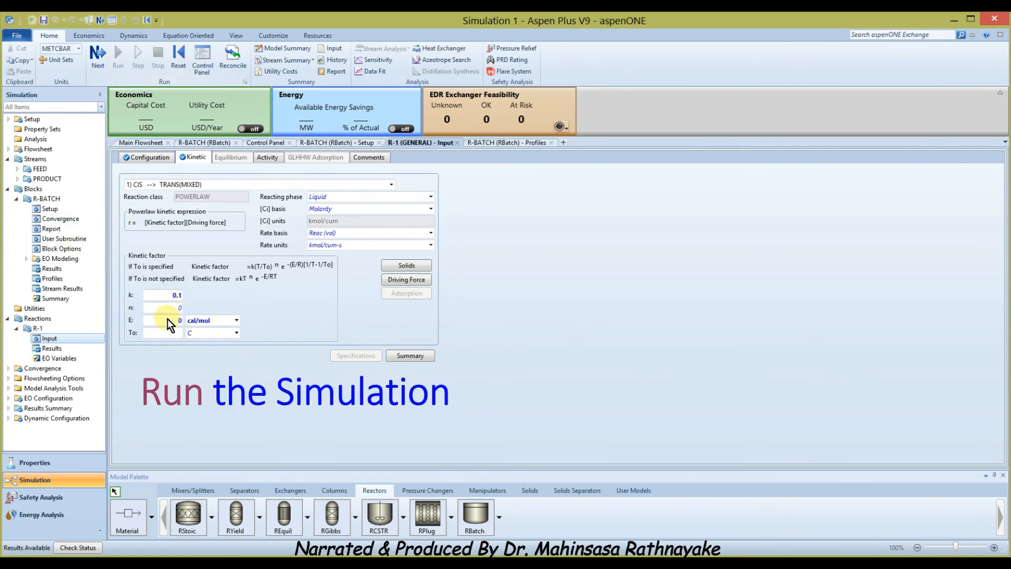
left_click(57, 278)
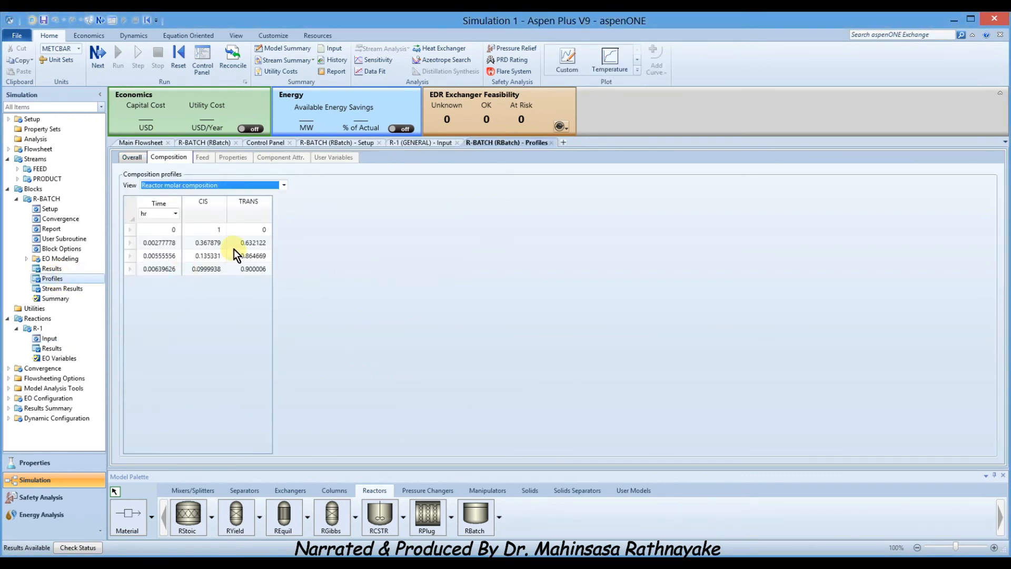
left_click(176, 213)
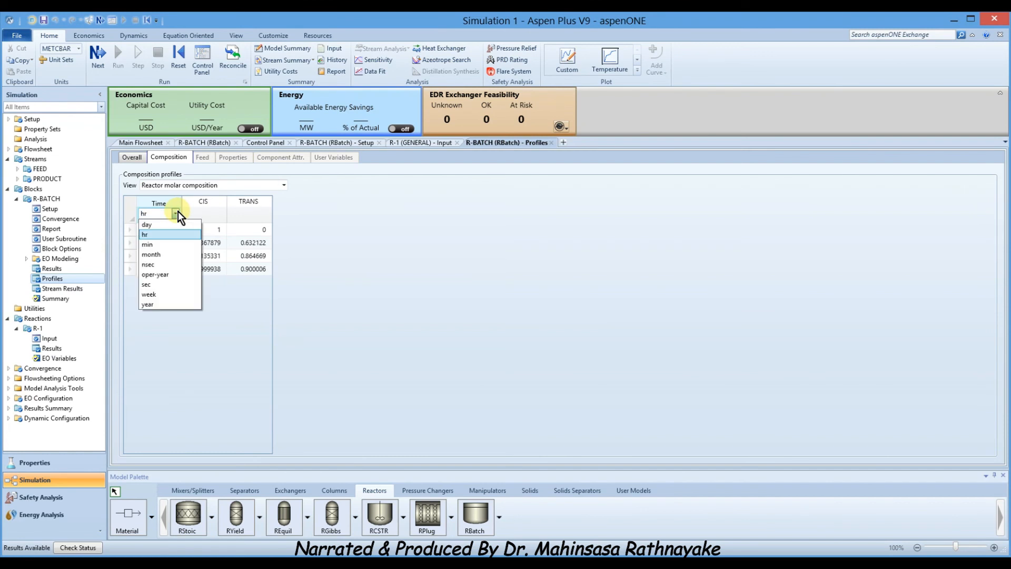
left_click(148, 285)
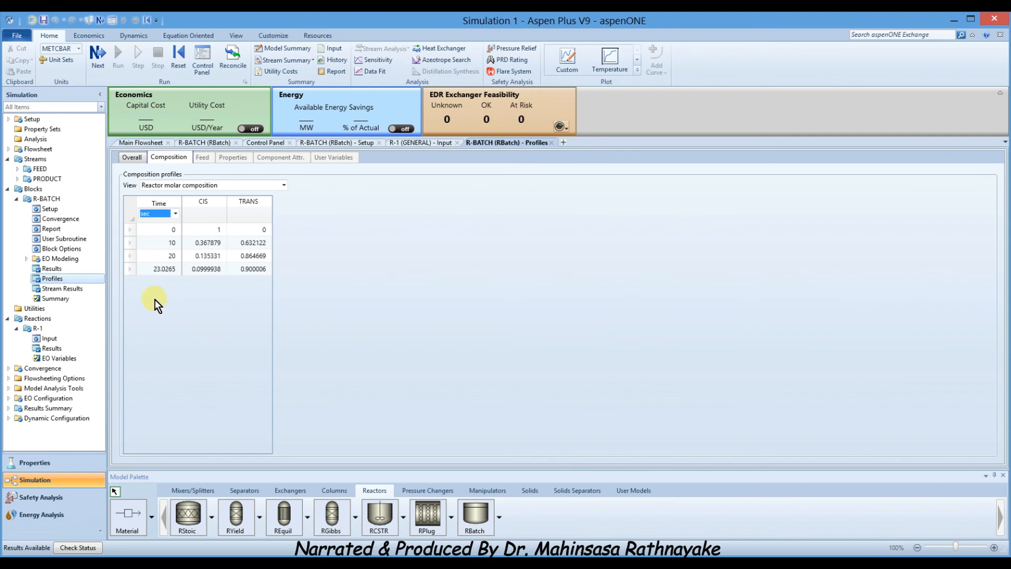
- Change the kinetic factor k of the CIS to TRANS reaction in R-1 to 0.001
left_click(50, 338)
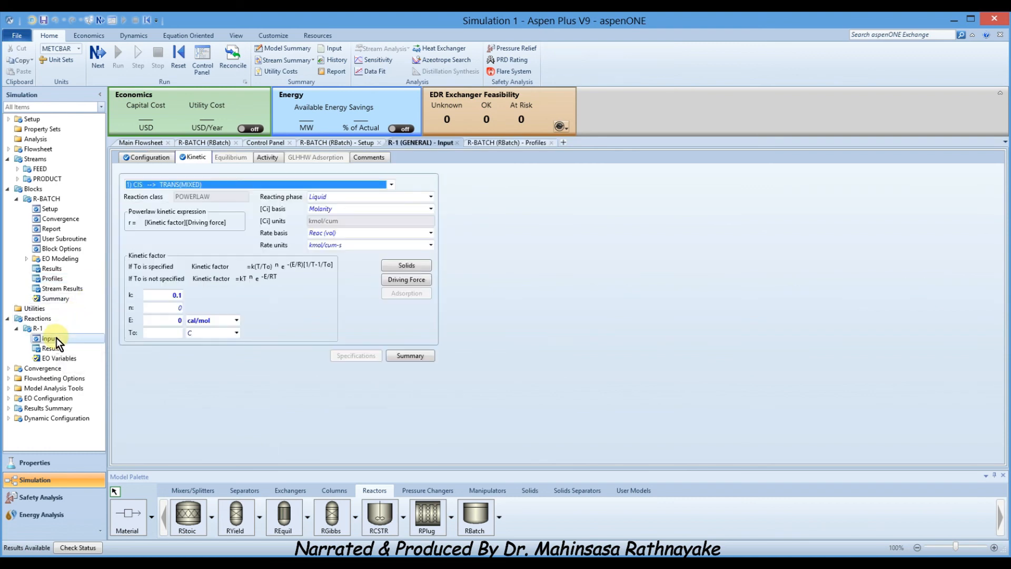
left_click(175, 294)
type("0.")
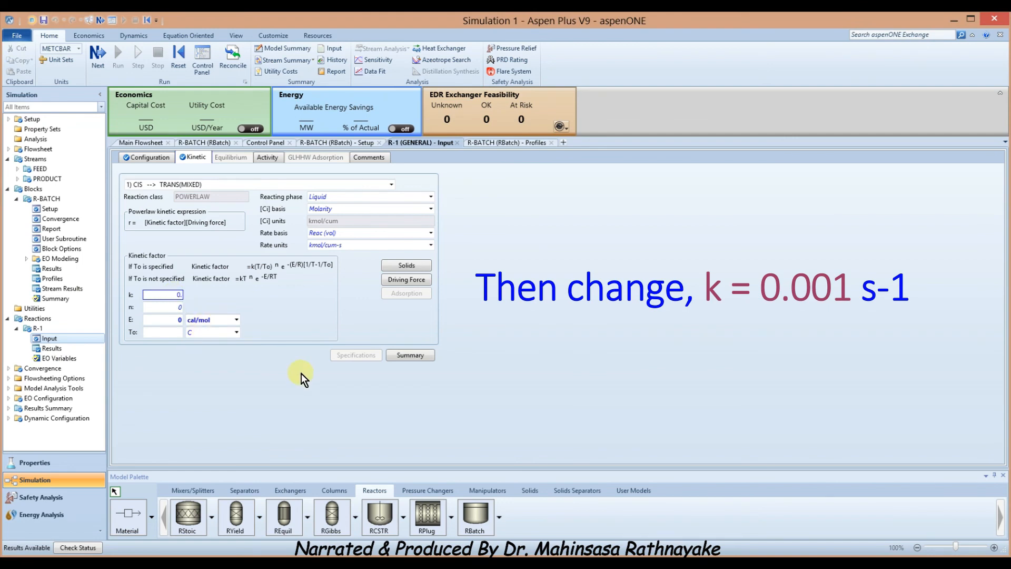
type("001")
key("Return")
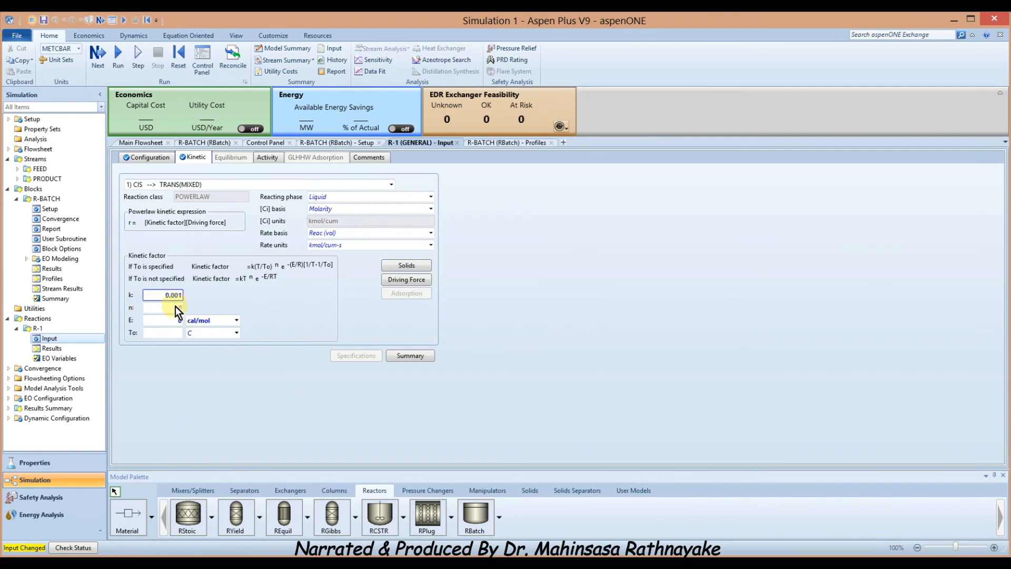
- Rerun the simulation with the reduced k and reopen the R-BATCH composition profiles
left_click(195, 62)
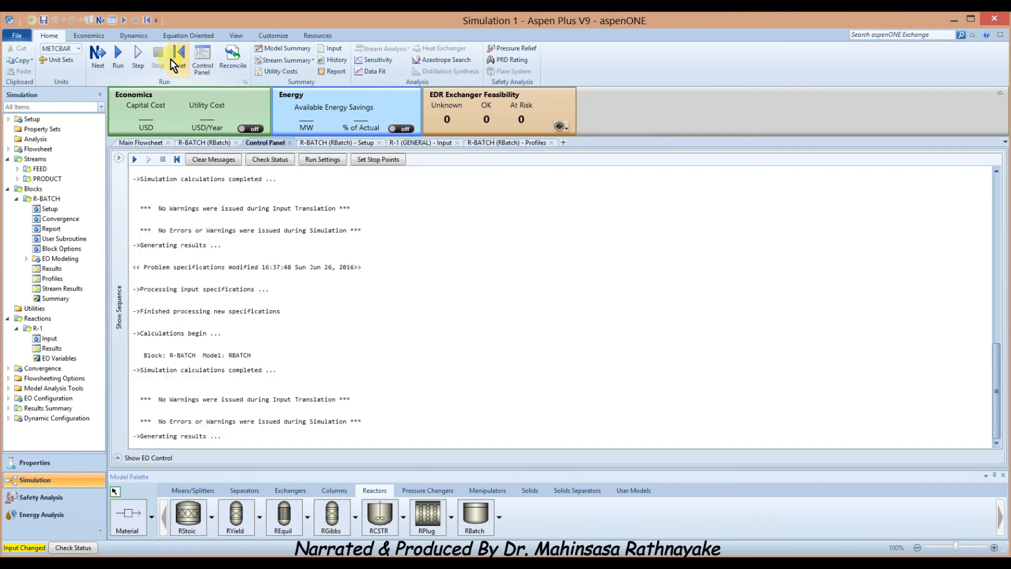
left_click(119, 59)
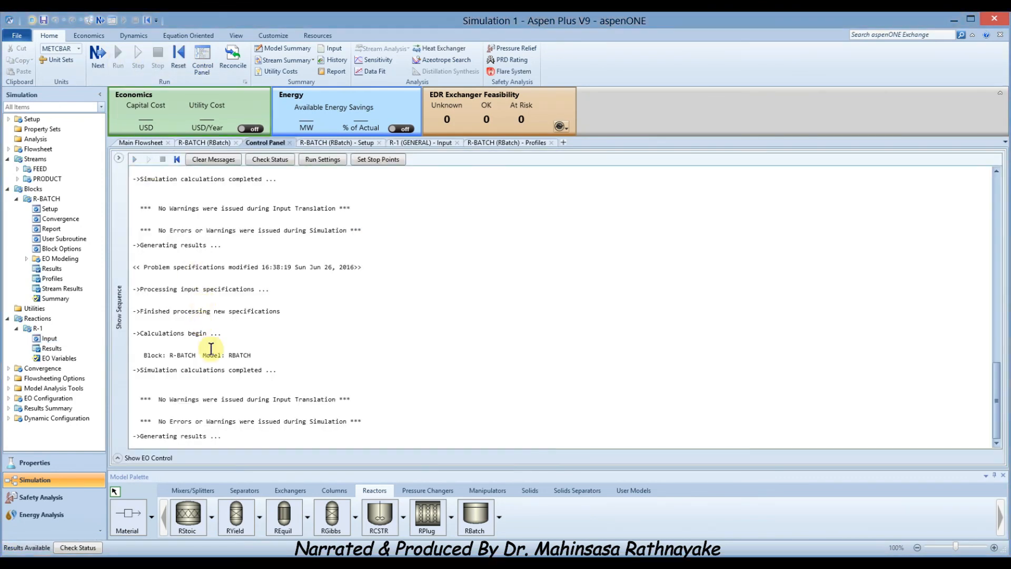
left_click(53, 278)
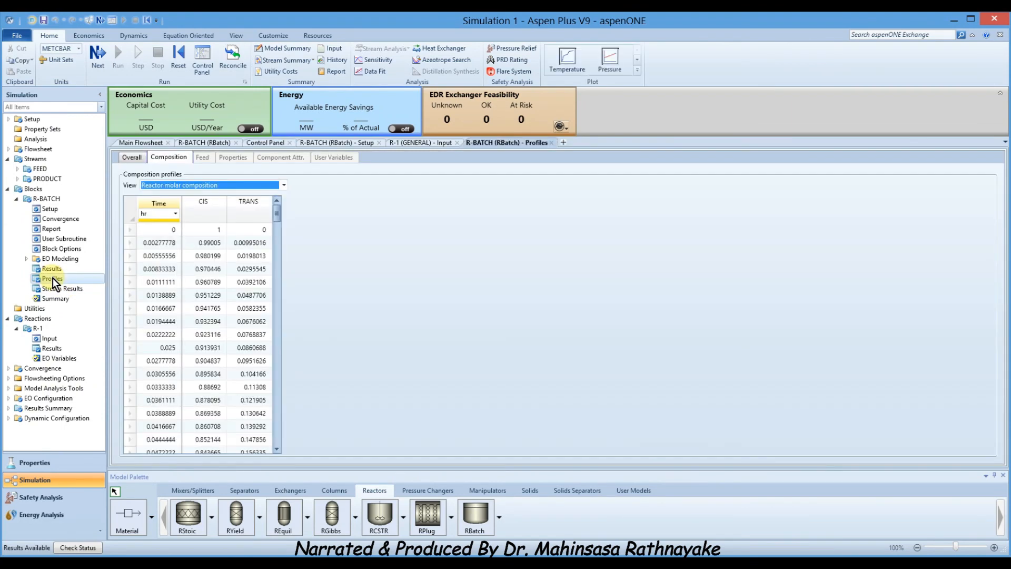
- Display the profile's time in min and check the time at the final row, where TRANS reaches the 0.9 stop value
left_click(176, 213)
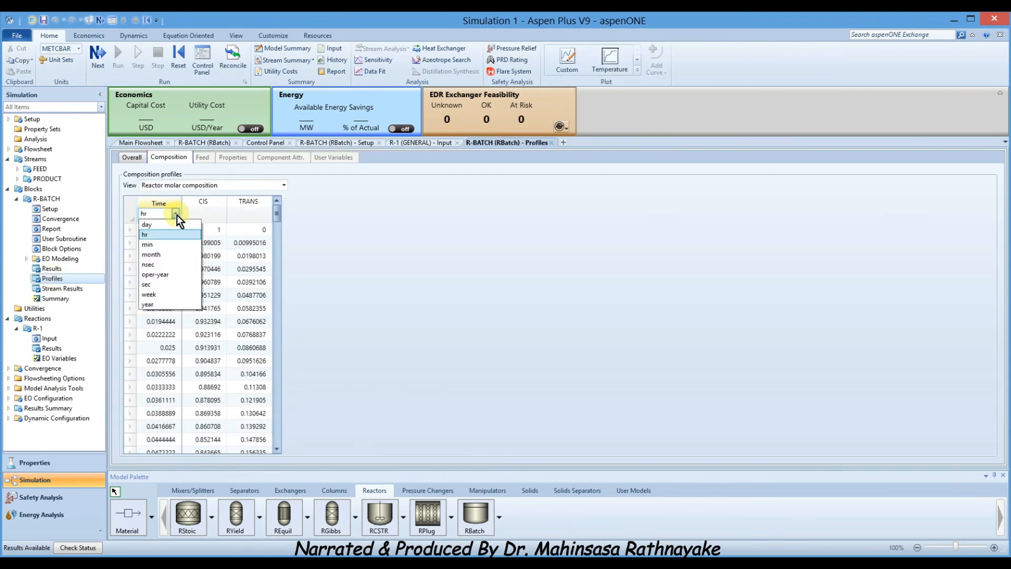
left_click(163, 243)
left_click_drag(274, 216, 279, 436)
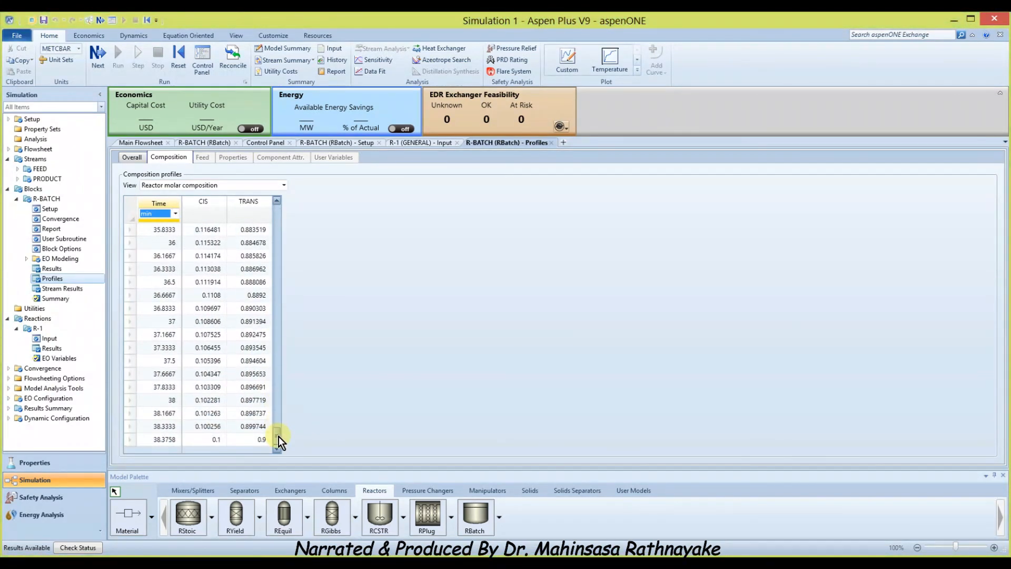
left_click(163, 438)
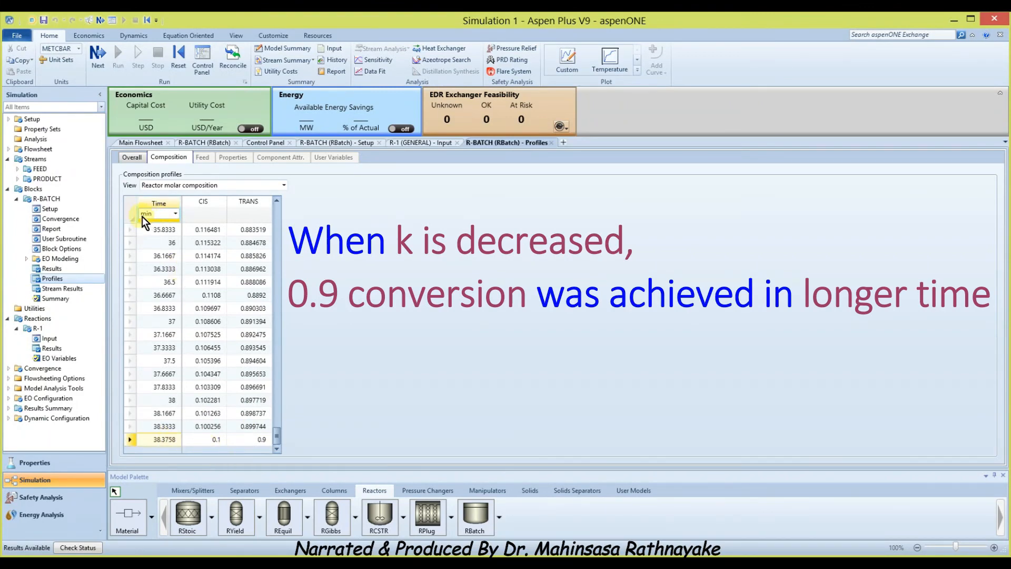